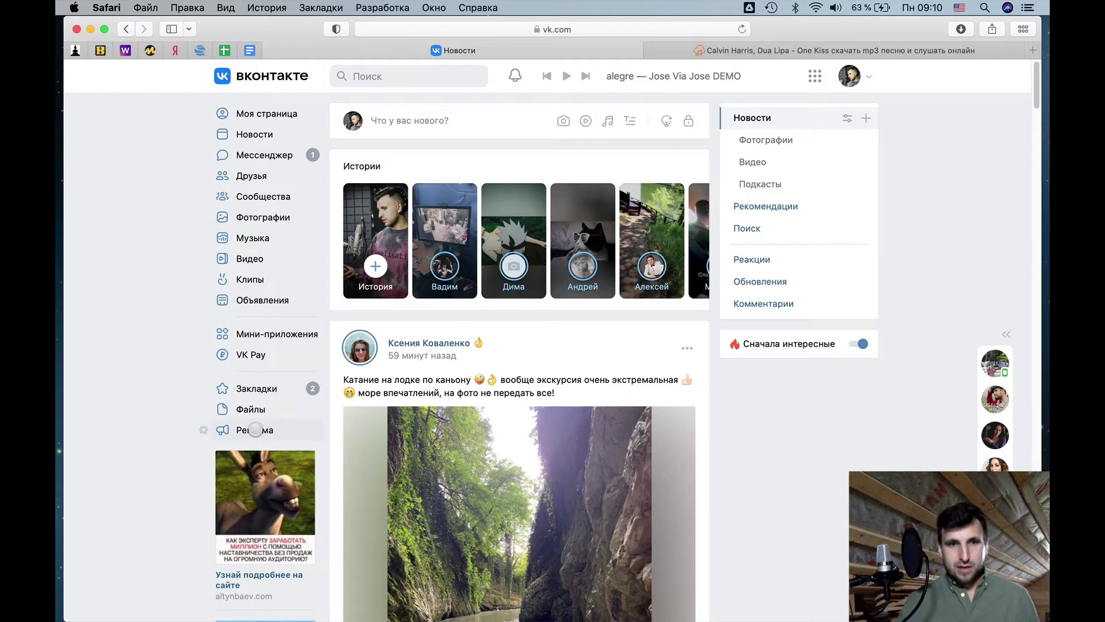
- Open the advertising account and start a new ad with the goal «Показы рекламного объявления»
{"action": "left_click", "coordinate": [255, 429]}
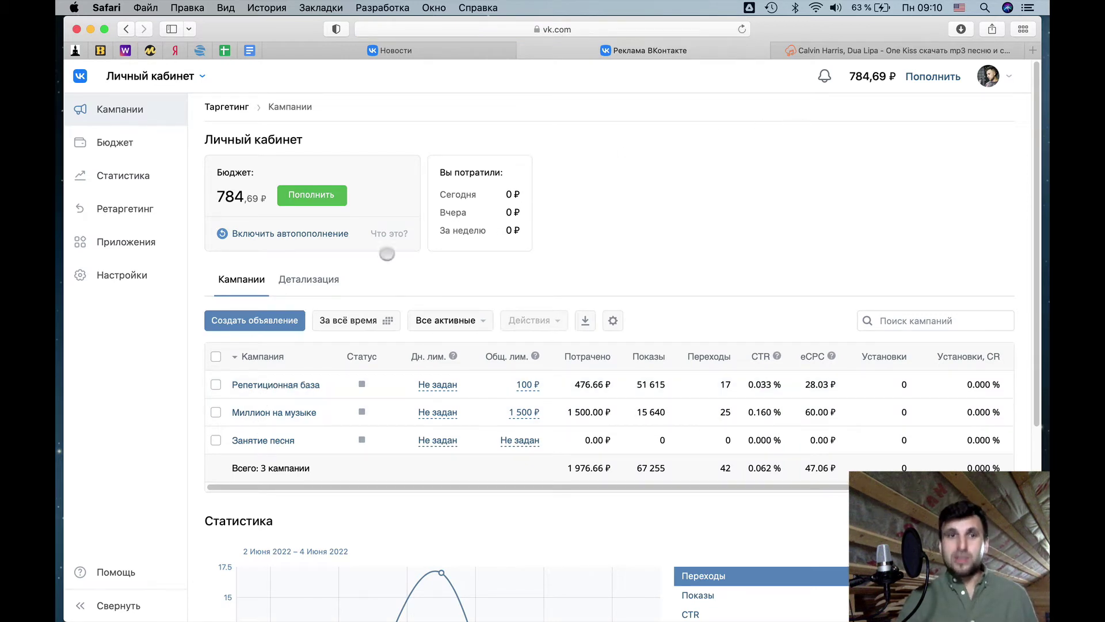
{"action": "left_click", "coordinate": [261, 321]}
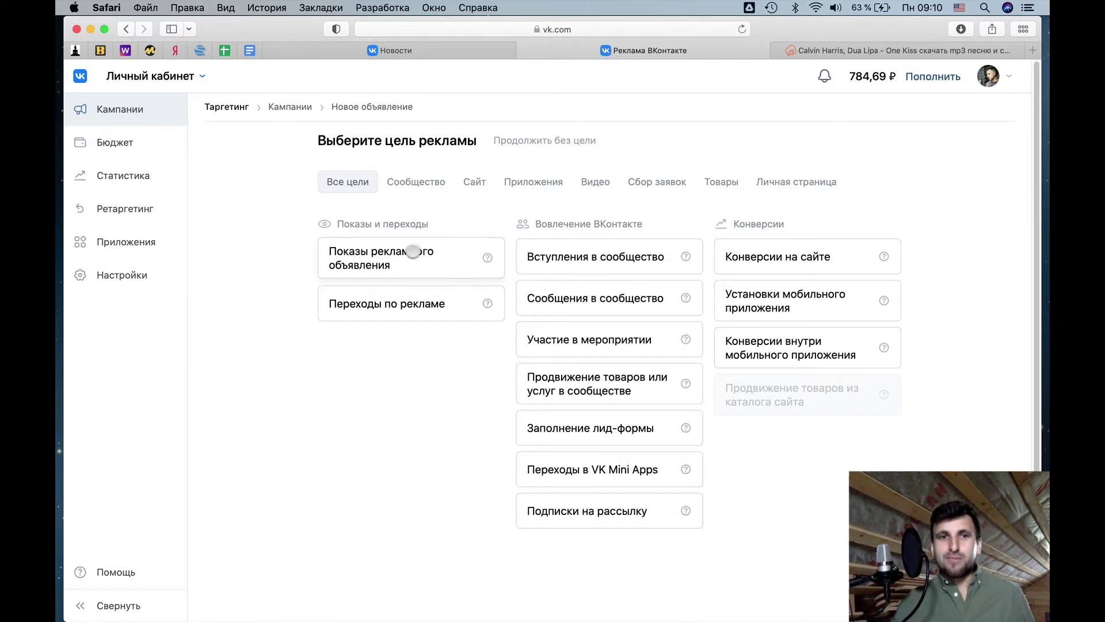
{"action": "mouse_move", "coordinate": [481, 265]}
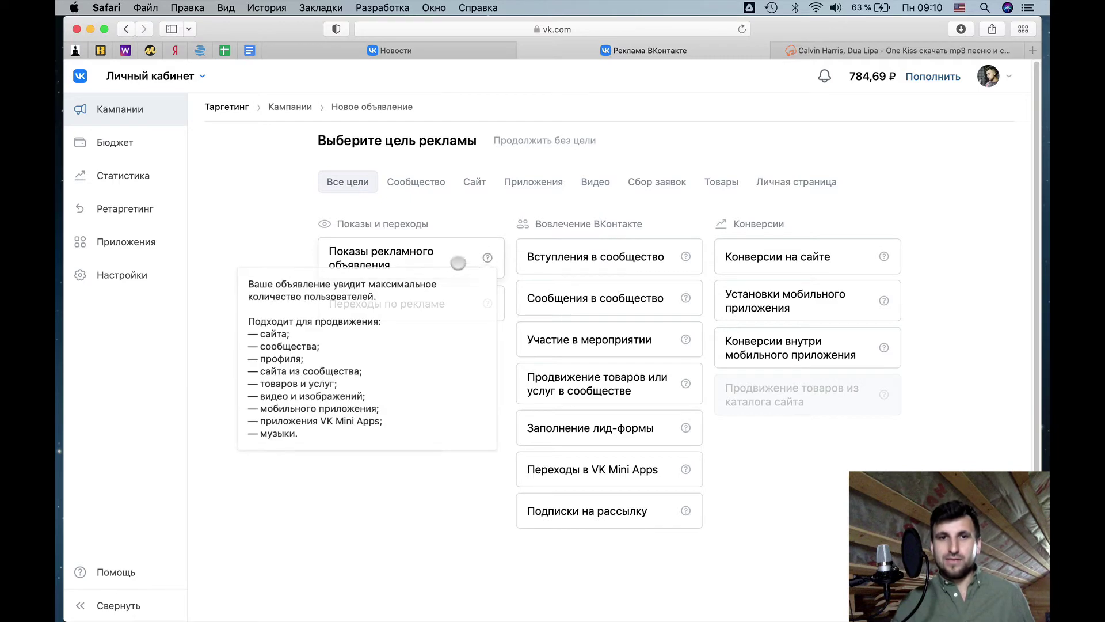
{"action": "left_click", "coordinate": [411, 258]}
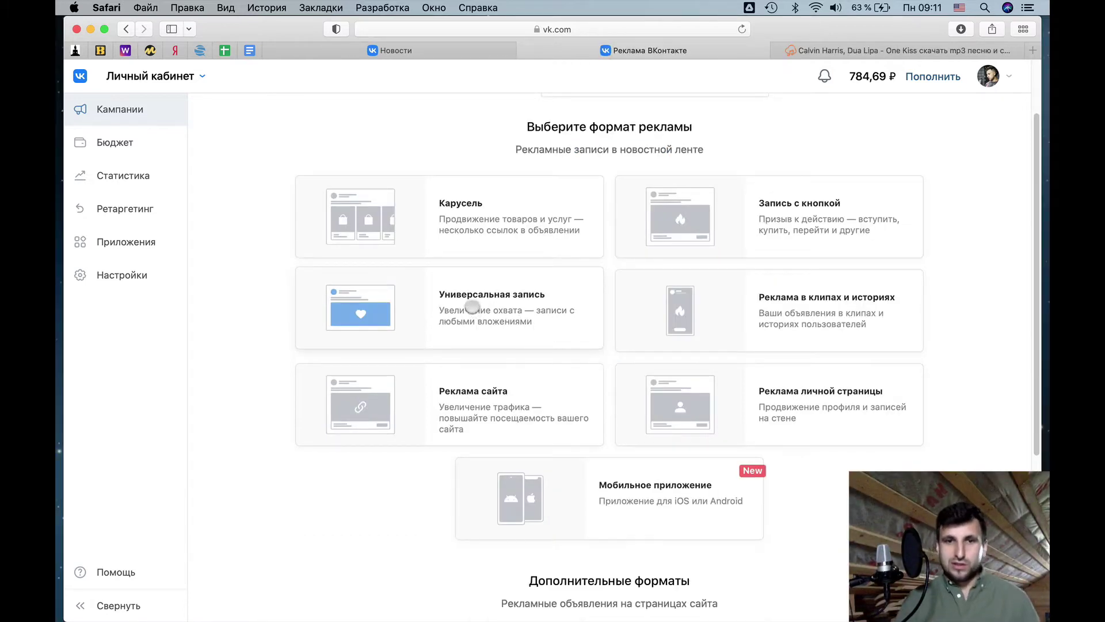
- Choose the «Универсальная запись» format and write a new post with the lines «Я тебя любил» and «Но потом забыл»
{"action": "left_click", "coordinate": [474, 309]}
{"action": "left_click", "coordinate": [545, 477]}
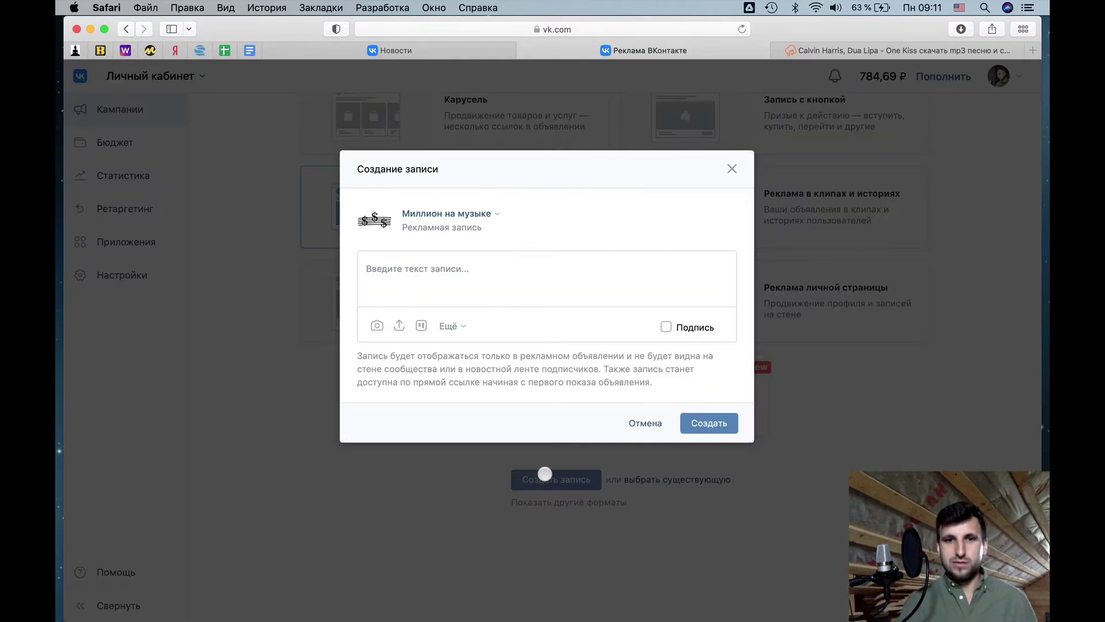
{"action": "left_click", "coordinate": [469, 282]}
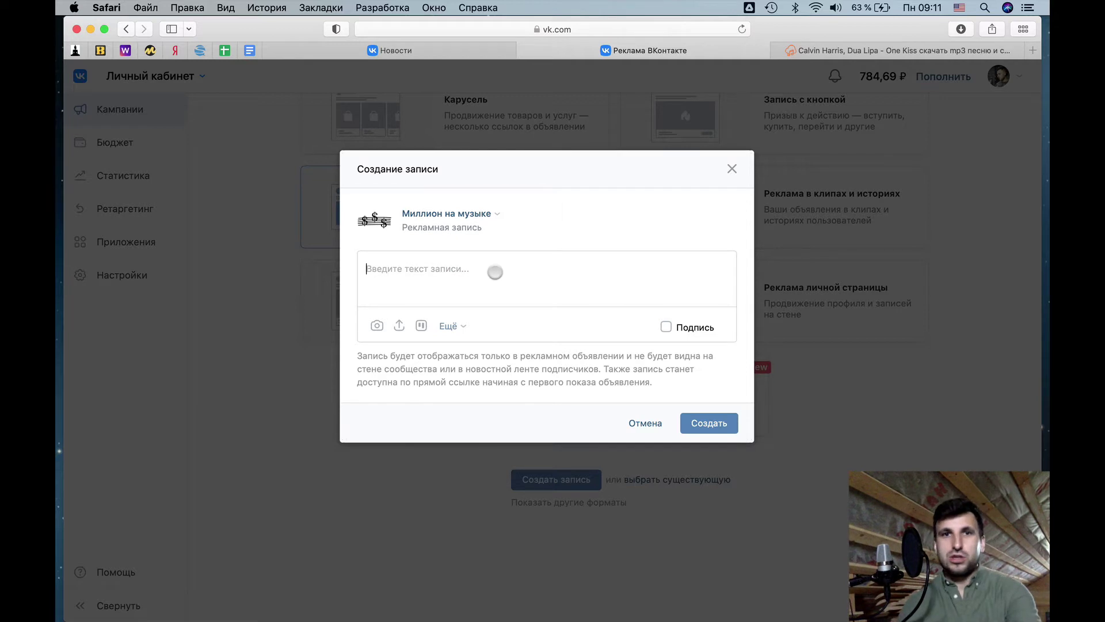
{"action": "type", "text": "Я тебя любил"}
{"action": "key", "text": "Return"}
{"action": "type", "text": "Но "}
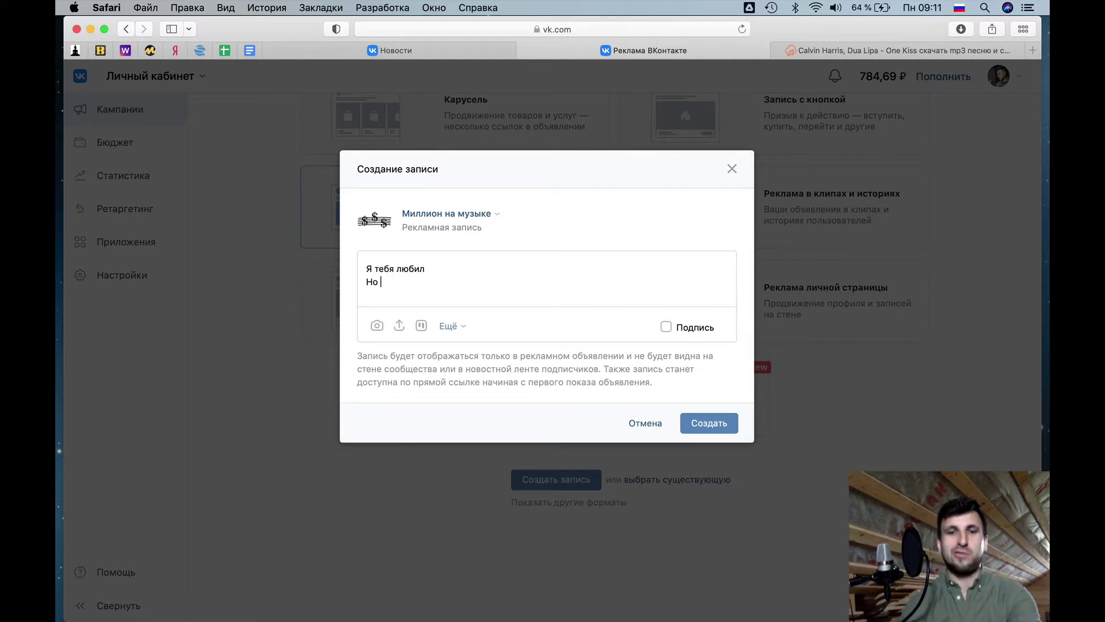
{"action": "type", "text": "потом забыл"}
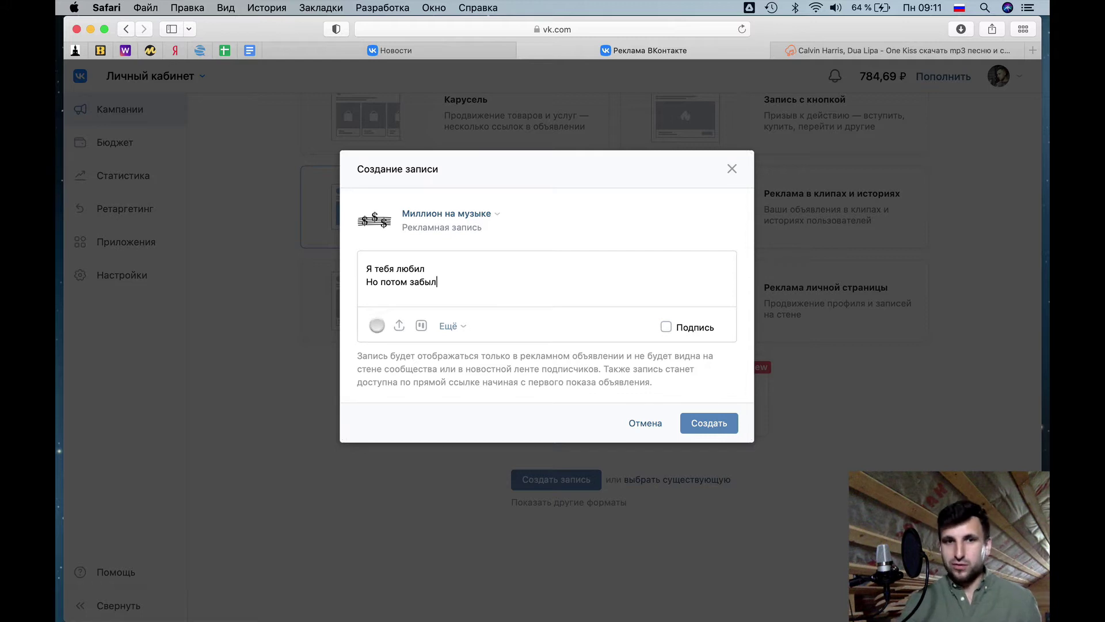
- Attach the recording studio photo and the track Hidden Orchestra — Strange to the post, and create it
{"action": "left_click", "coordinate": [376, 327]}
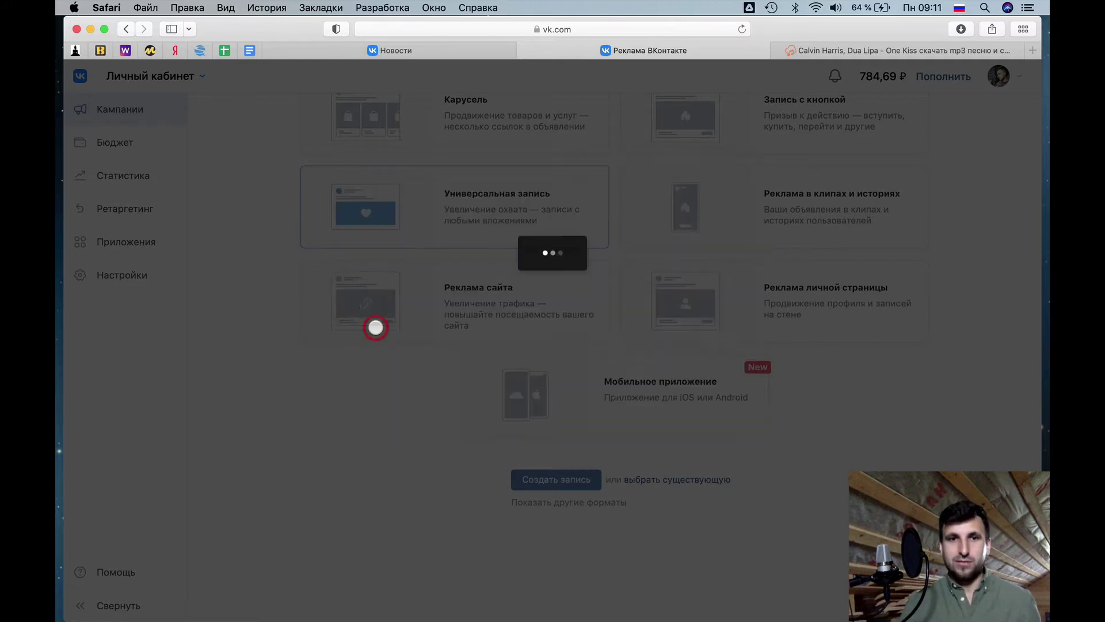
{"action": "left_click", "coordinate": [442, 241]}
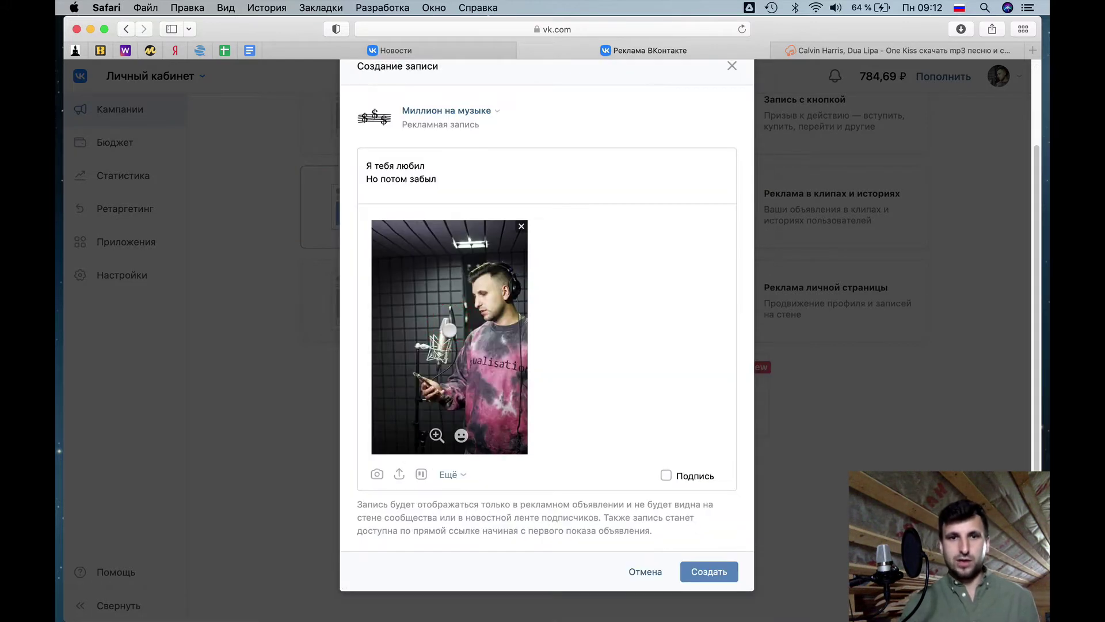
{"action": "left_click", "coordinate": [468, 259]}
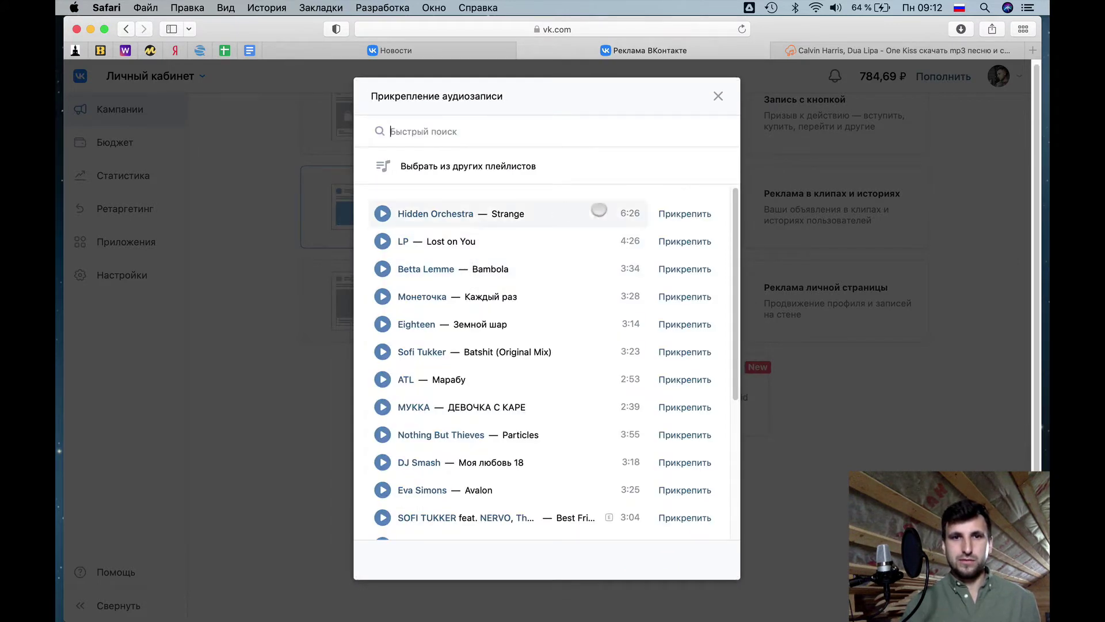
{"action": "left_click", "coordinate": [665, 214]}
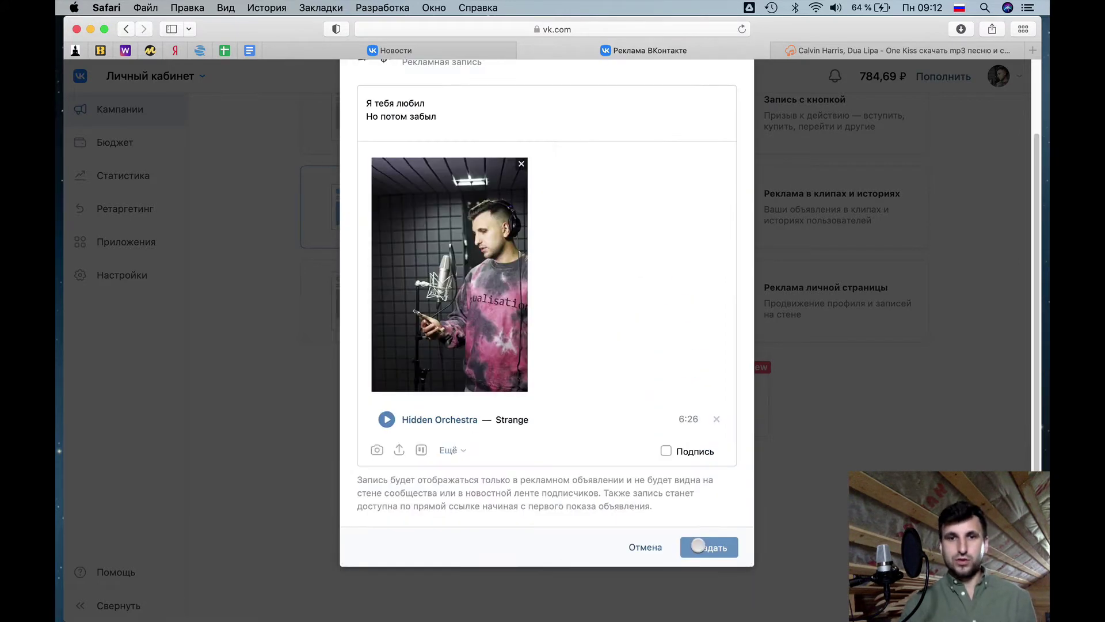
{"action": "left_click", "coordinate": [700, 546]}
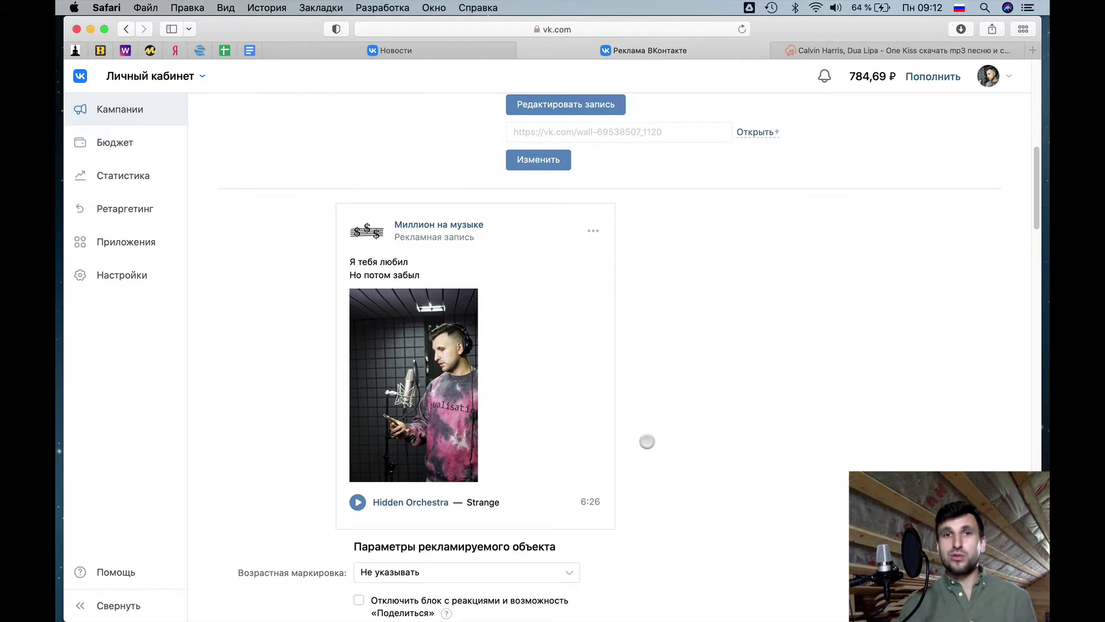
- Examine the ad's parameters and the geography settings of the target audience, including the list of available countries
{"action": "scroll", "coordinate": [646, 441], "scroll_direction": "down", "scroll_amount": 5}
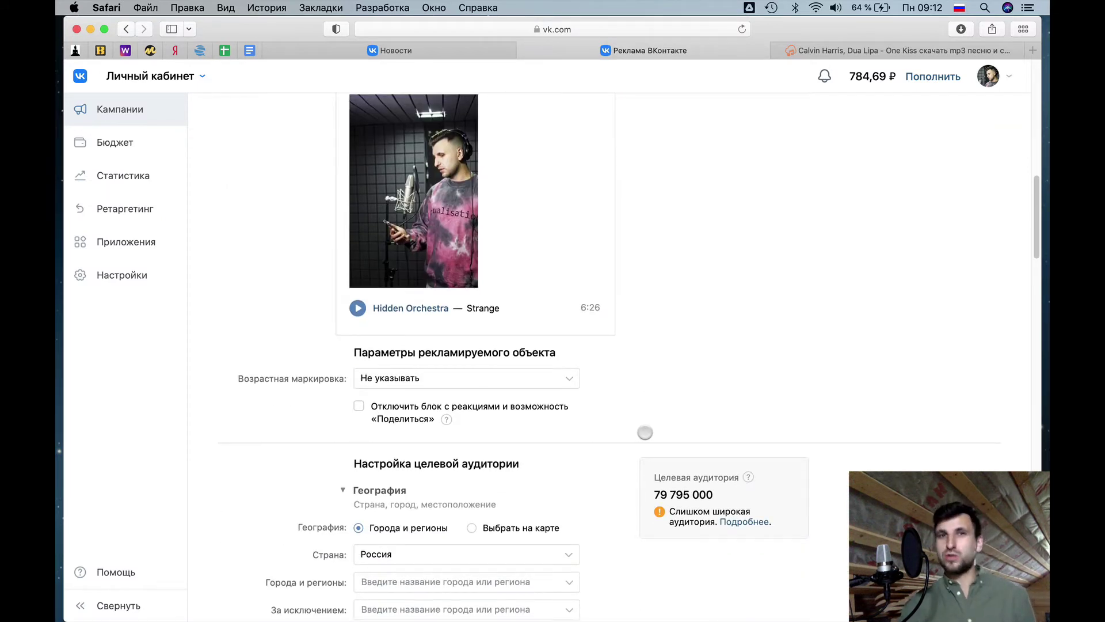
{"action": "scroll", "coordinate": [644, 432], "scroll_direction": "down", "scroll_amount": 5}
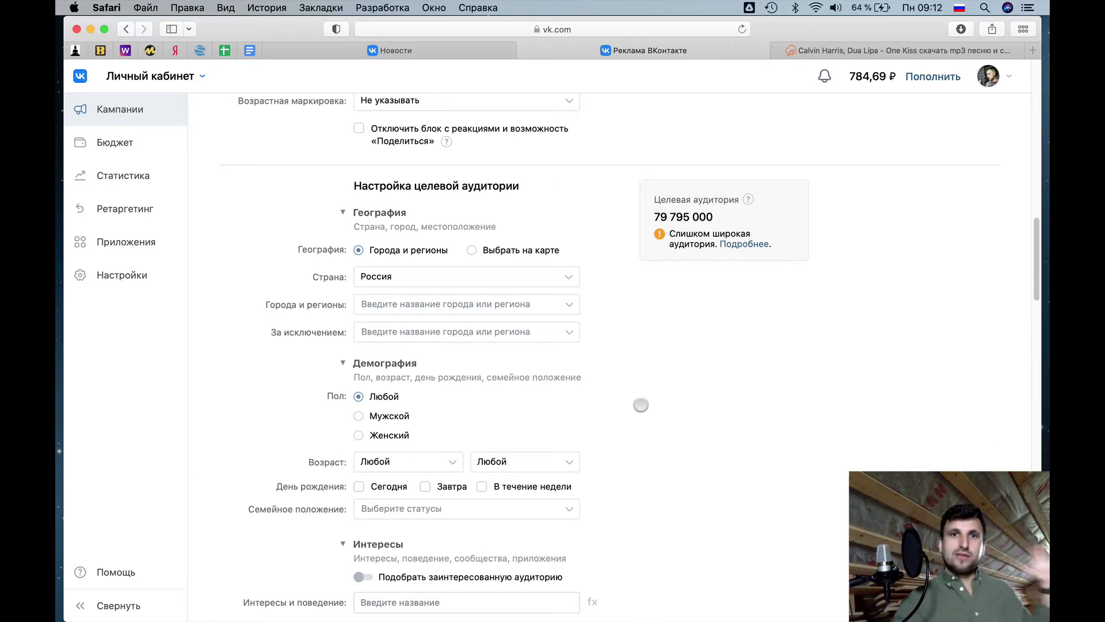
{"action": "scroll", "coordinate": [580, 350], "scroll_direction": "up", "scroll_amount": 4}
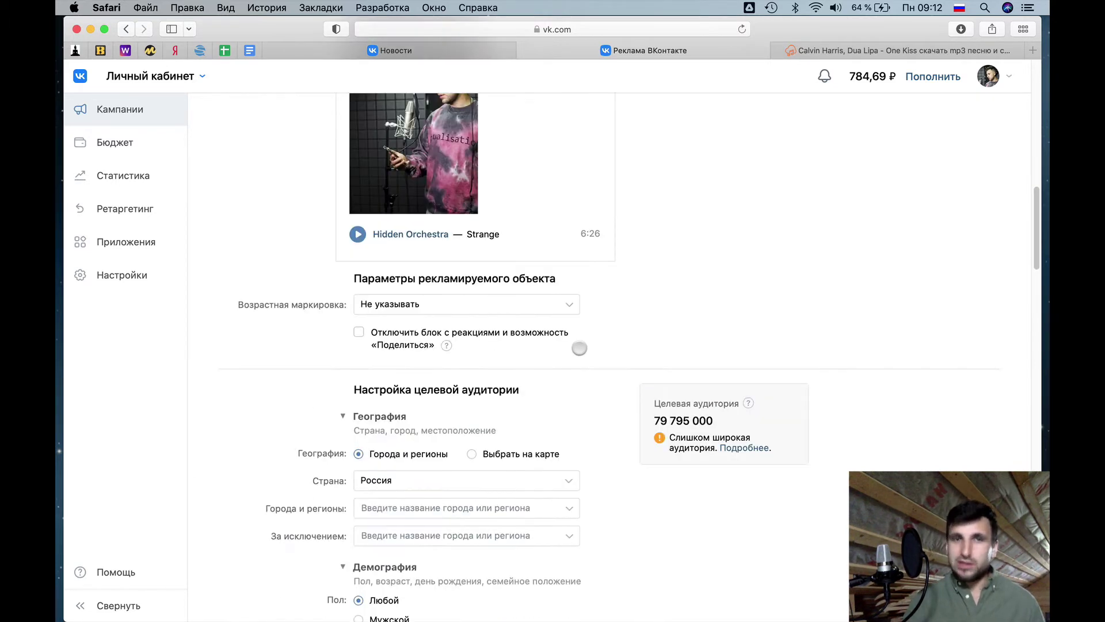
{"action": "scroll", "coordinate": [579, 347], "scroll_direction": "down", "scroll_amount": 4}
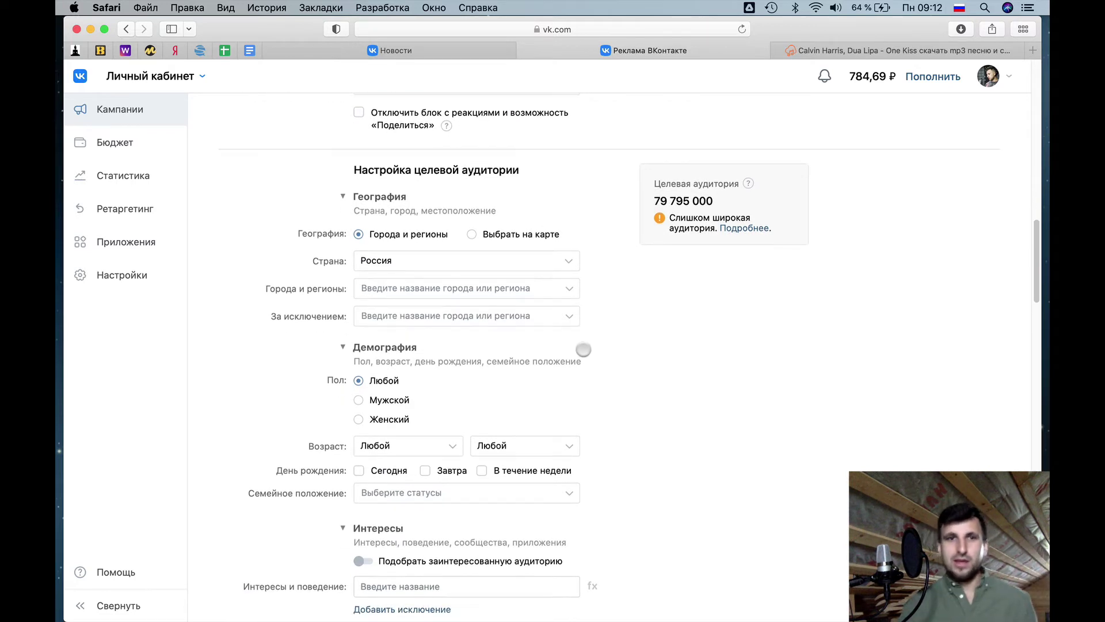
{"action": "left_click", "coordinate": [412, 261]}
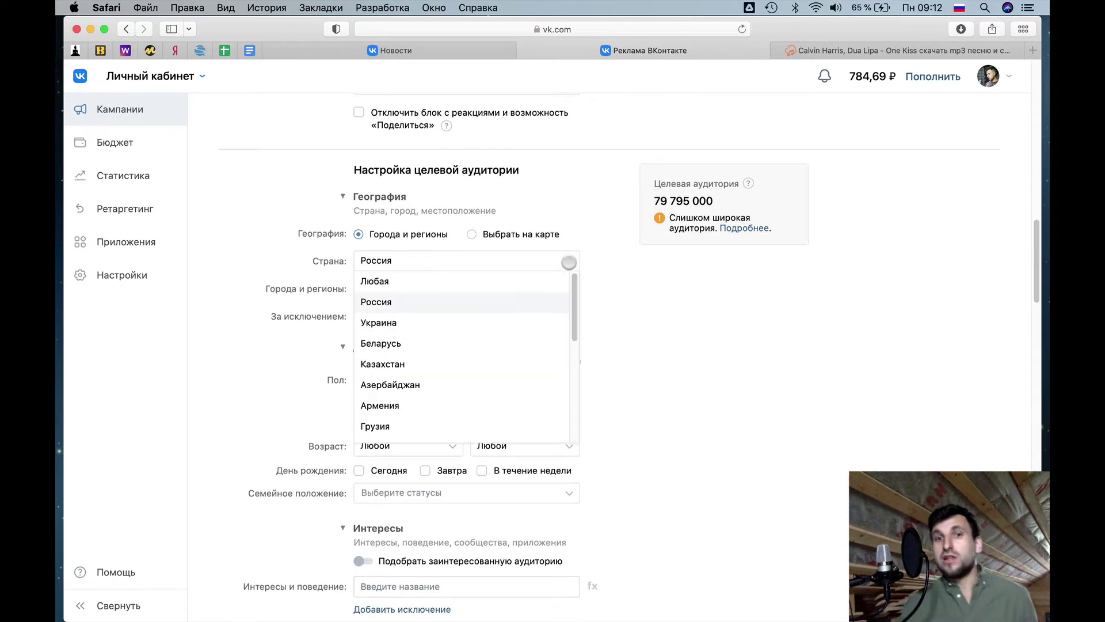
{"action": "left_click", "coordinate": [569, 261]}
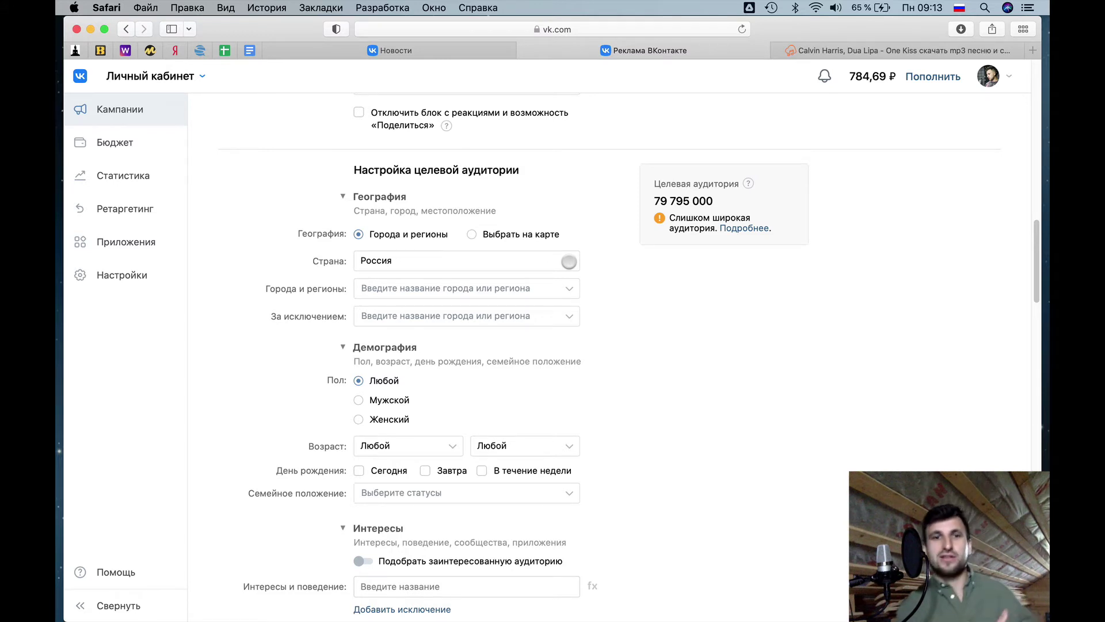
- Try restricting the audience's gender to «Мужской» and restore «Любой»
{"action": "scroll", "coordinate": [604, 286], "scroll_direction": "down", "scroll_amount": 4}
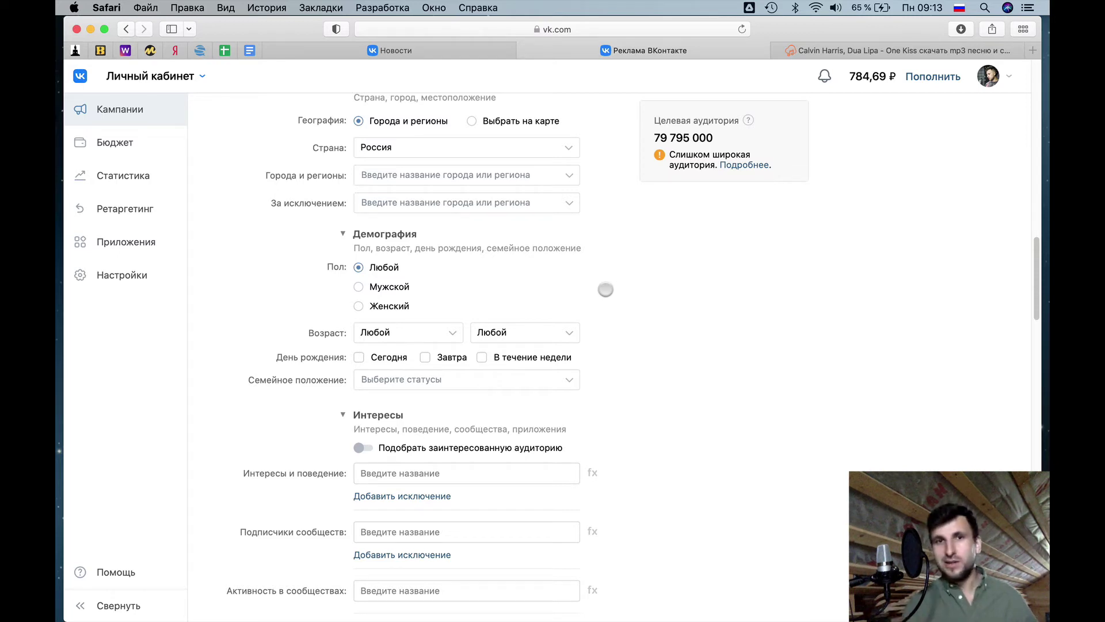
{"action": "left_click", "coordinate": [358, 286]}
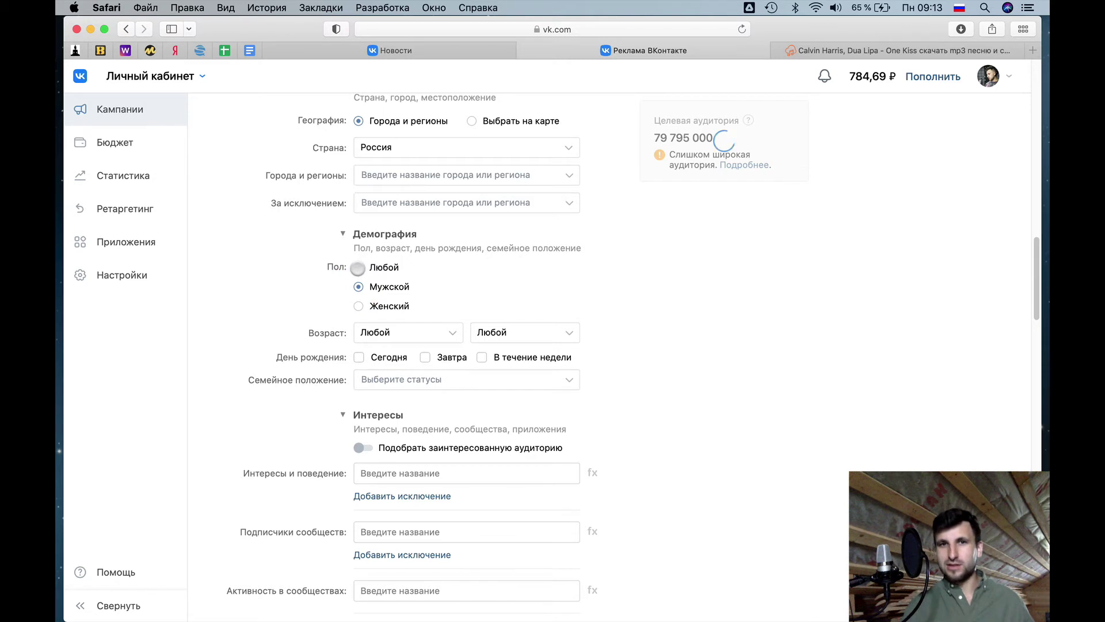
{"action": "left_click", "coordinate": [362, 267]}
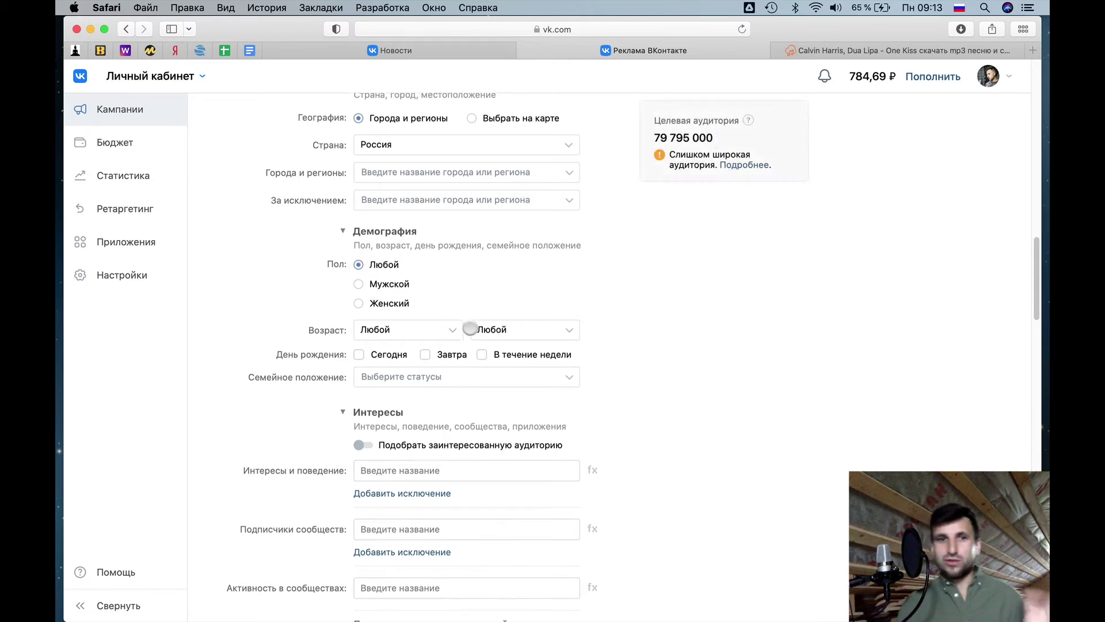
{"action": "scroll", "coordinate": [439, 305], "scroll_direction": "down", "scroll_amount": 1}
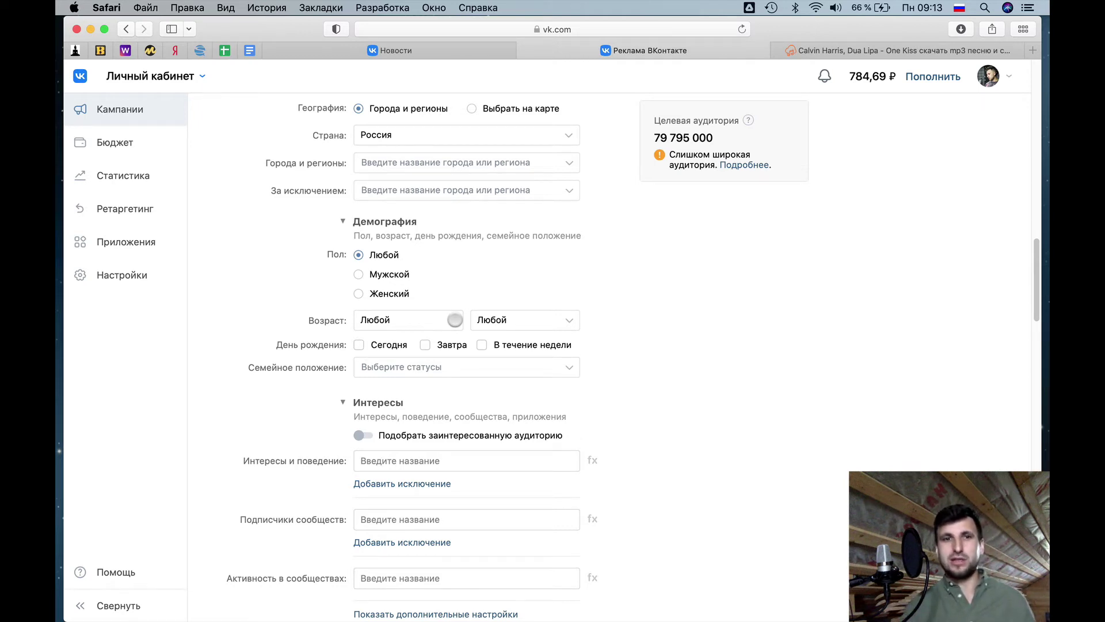
{"action": "left_click", "coordinate": [454, 320]}
{"action": "scroll", "coordinate": [424, 390], "scroll_direction": "down", "scroll_amount": 15}
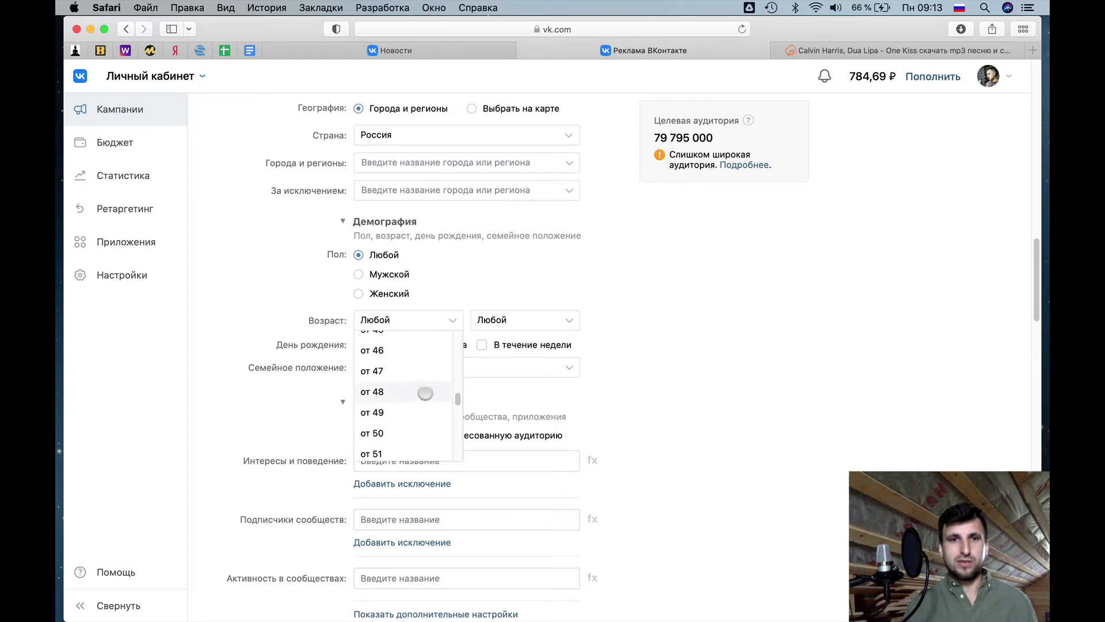
{"action": "scroll", "coordinate": [429, 380], "scroll_direction": "up", "scroll_amount": 15}
{"action": "left_click", "coordinate": [457, 319]}
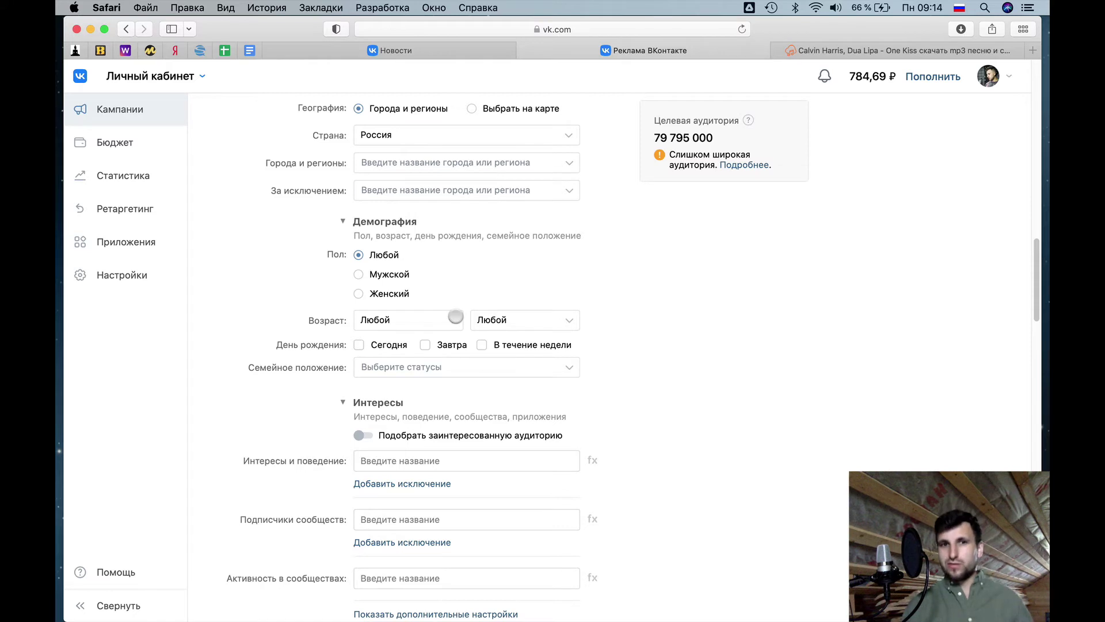
- Set the target audience's age range from 14 to 24
{"action": "left_click", "coordinate": [455, 318]}
{"action": "left_click", "coordinate": [407, 359]}
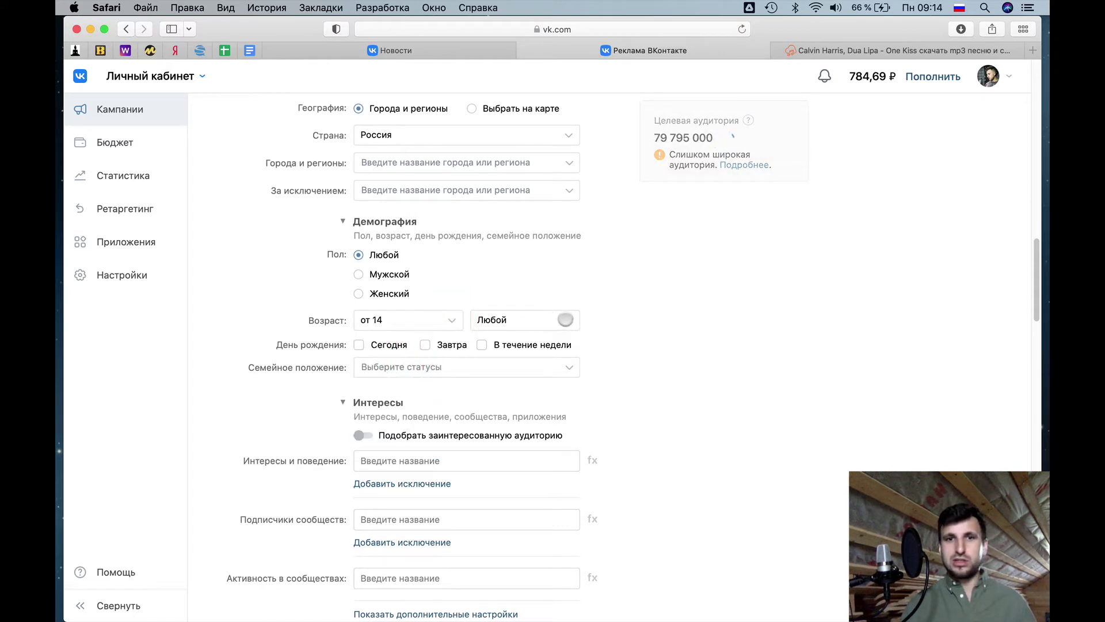
{"action": "left_click", "coordinate": [569, 322]}
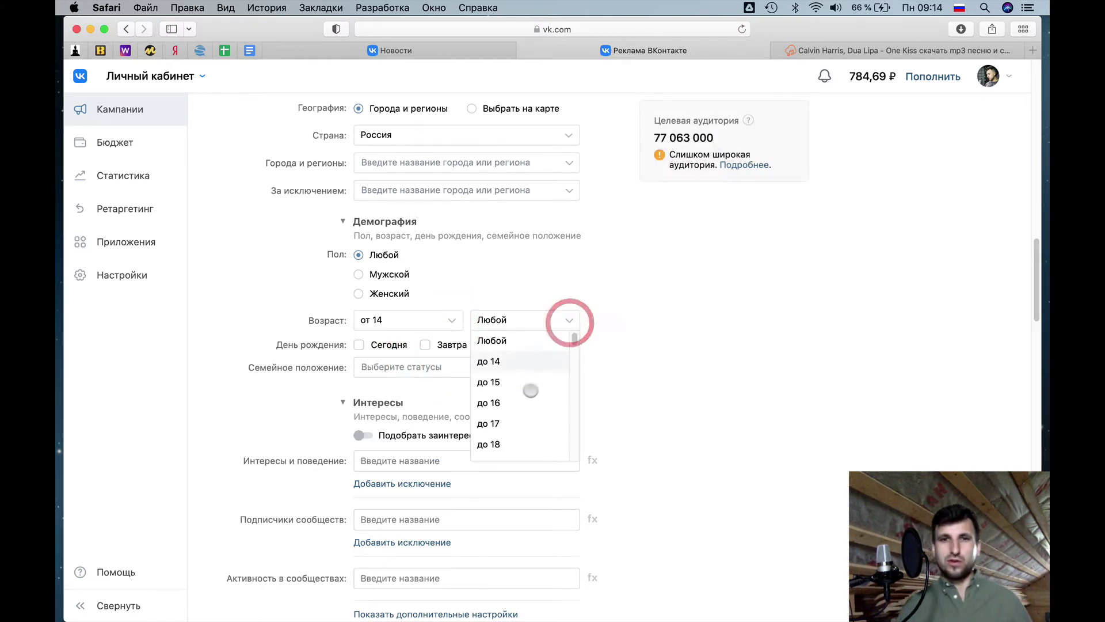
{"action": "scroll", "coordinate": [548, 412], "scroll_direction": "down", "scroll_amount": 5}
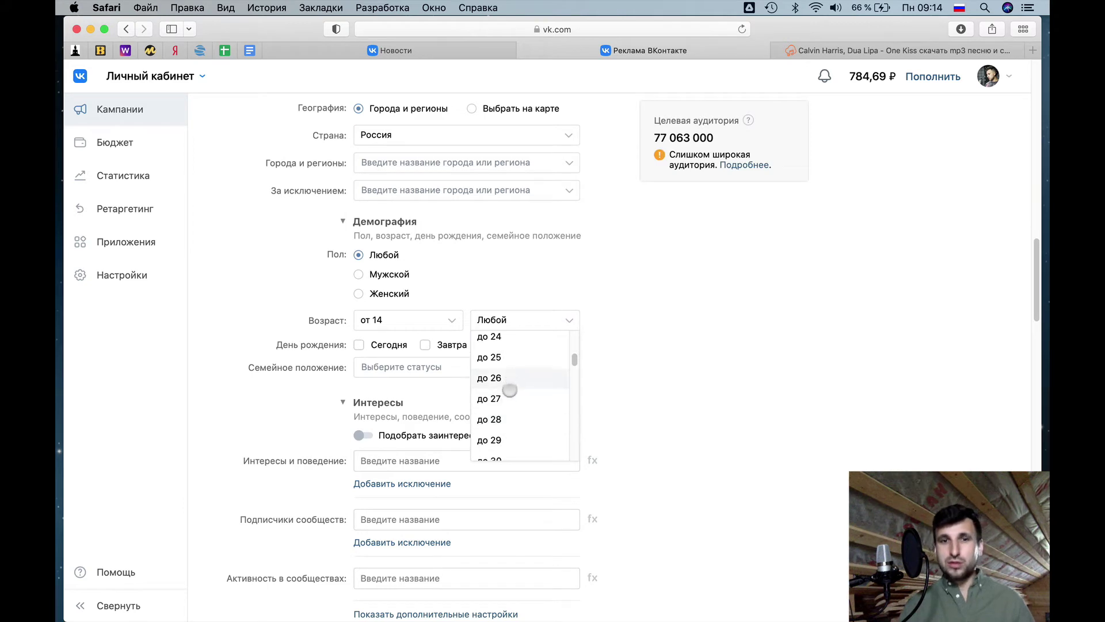
{"action": "left_click", "coordinate": [506, 346]}
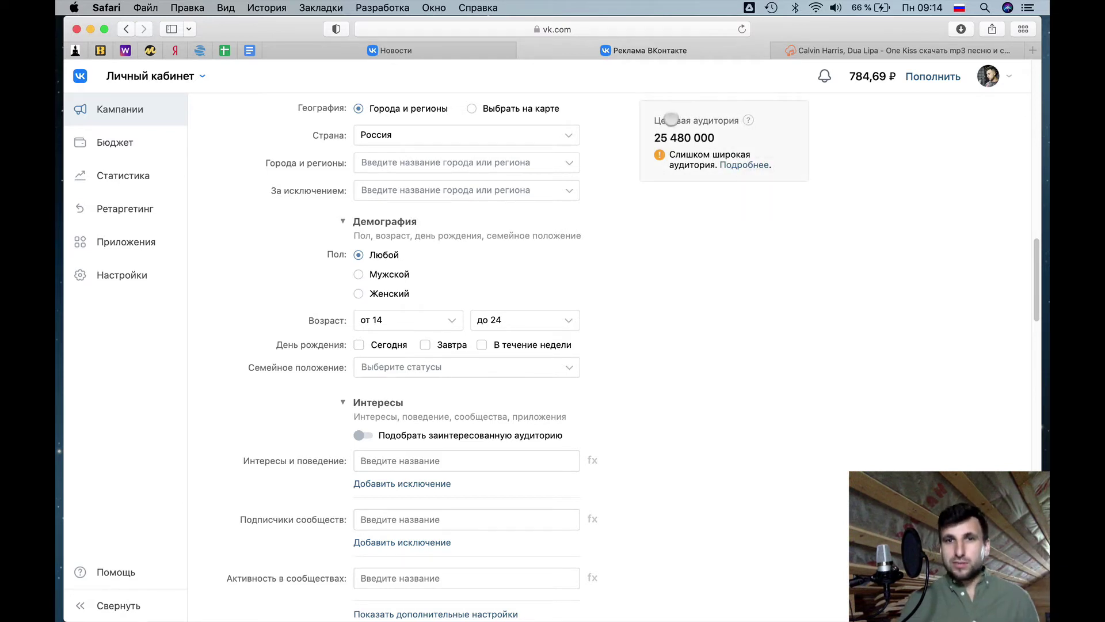
- Examine the target audience estimate and the birthday, relationship status, interests and key phrase settings
{"action": "key", "text": "super+a"}
{"action": "left_click", "coordinate": [661, 181]}
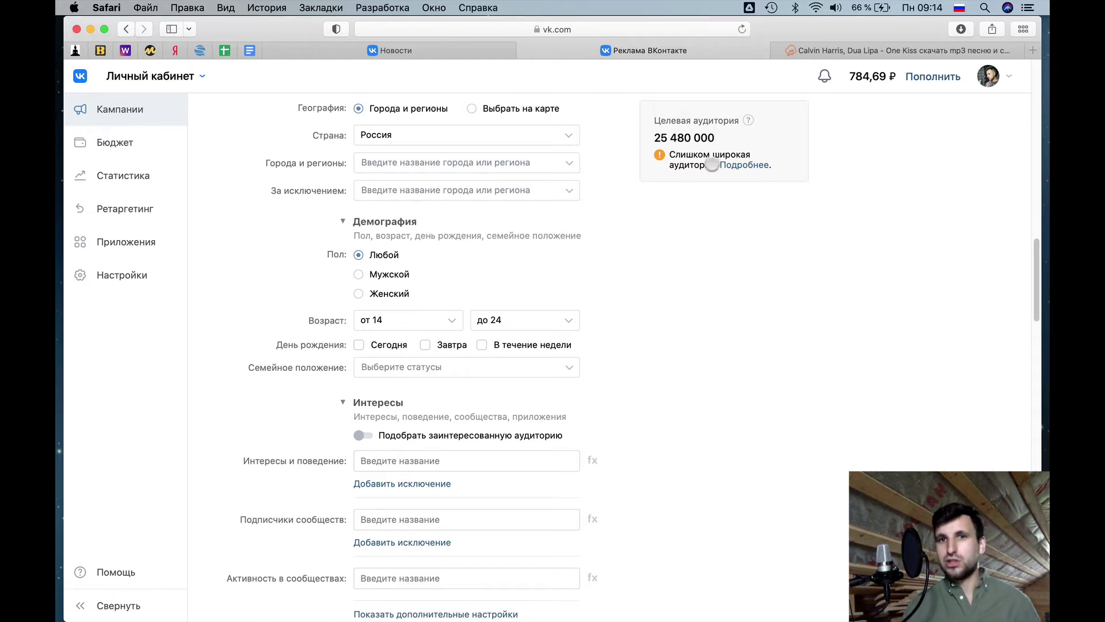
{"action": "left_click_drag", "start_coordinate": [715, 167], "coordinate": [669, 155]}
{"action": "left_click", "coordinate": [704, 249]}
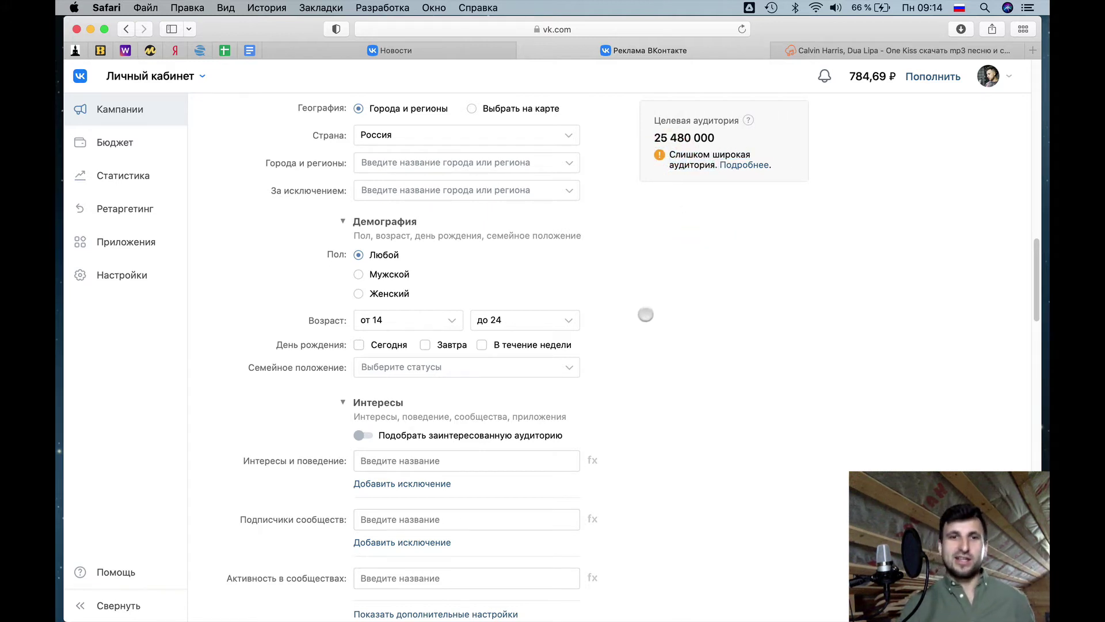
{"action": "scroll", "coordinate": [642, 313], "scroll_direction": "down", "scroll_amount": 1}
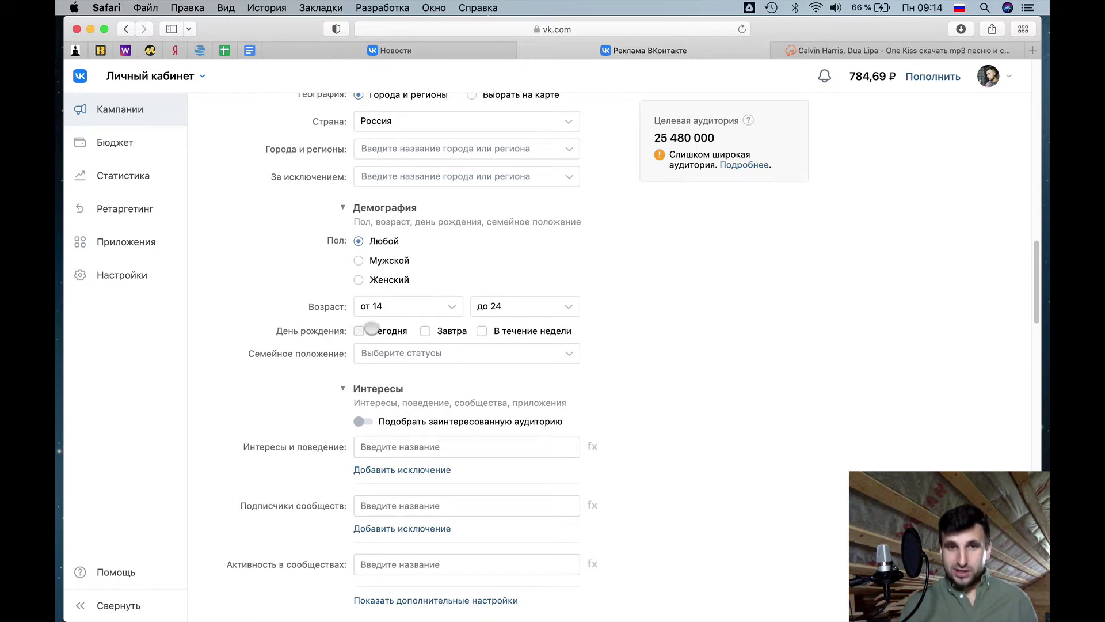
{"action": "scroll", "coordinate": [380, 325], "scroll_direction": "down", "scroll_amount": 1}
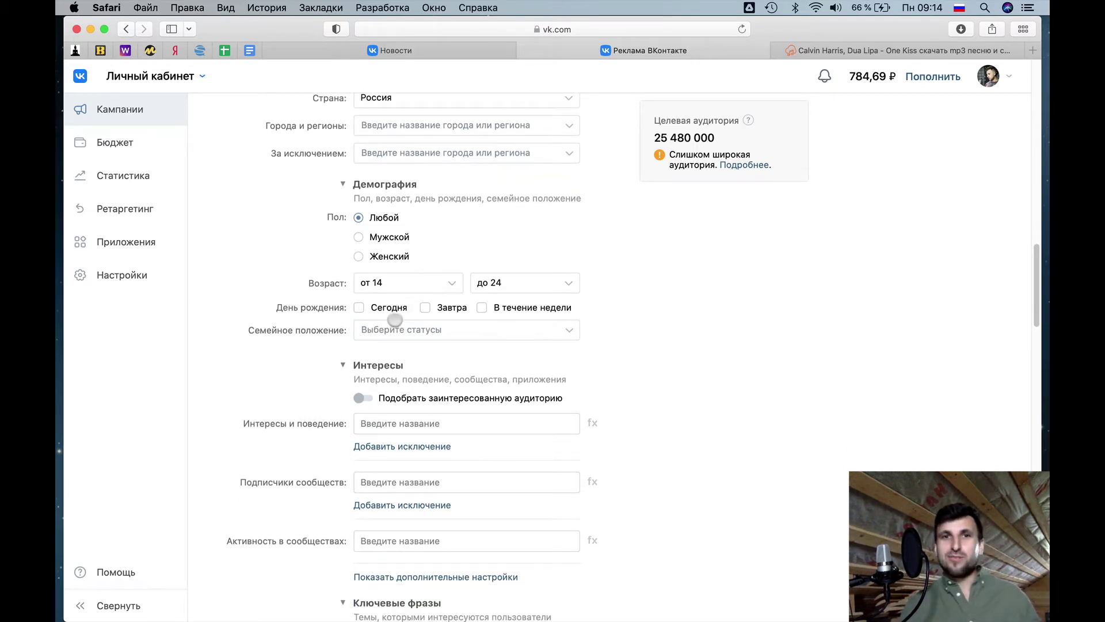
{"action": "scroll", "coordinate": [395, 320], "scroll_direction": "down", "scroll_amount": 1}
{"action": "scroll", "coordinate": [442, 315], "scroll_direction": "down", "scroll_amount": 5}
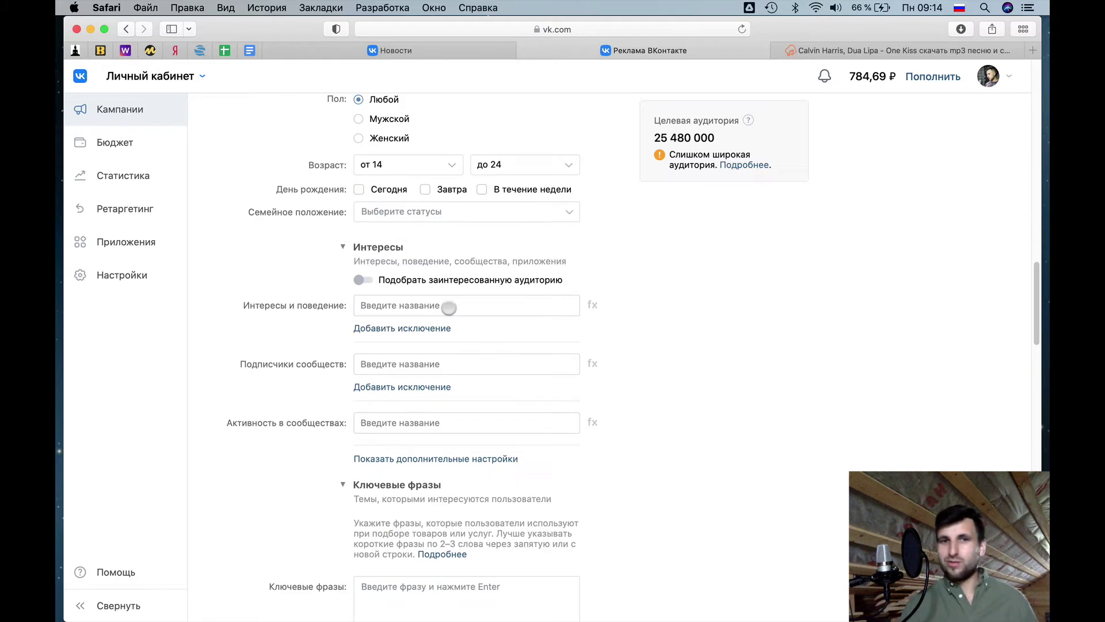
{"action": "scroll", "coordinate": [461, 305], "scroll_direction": "down", "scroll_amount": 2}
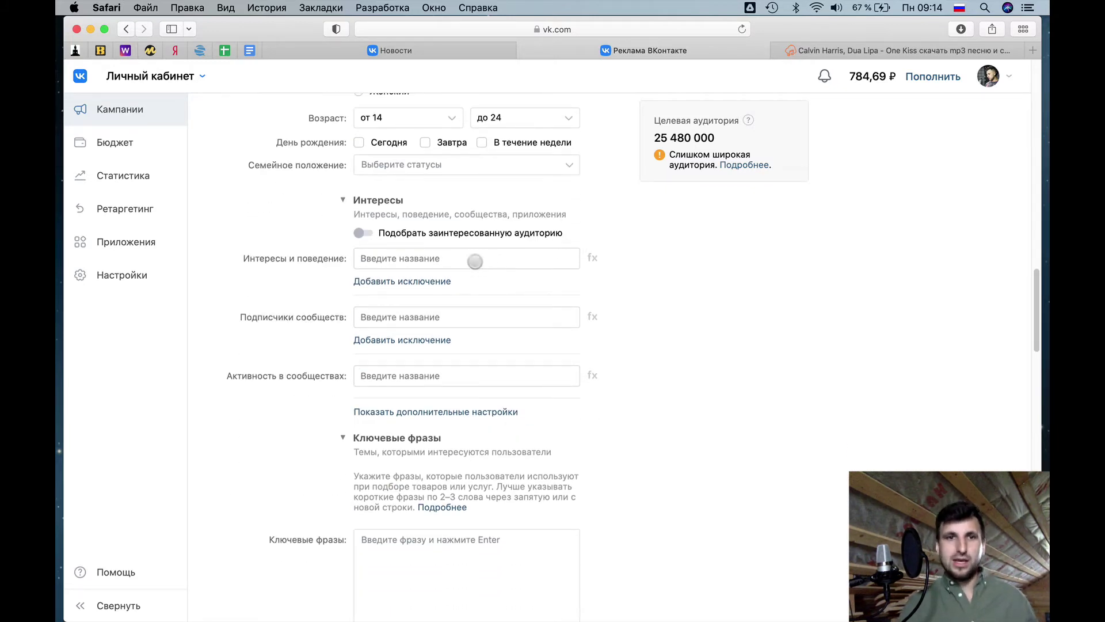
- Examine the categories available for targeting under «Интересы и поведение», leaving none selected
{"action": "left_click", "coordinate": [470, 255]}
{"action": "scroll", "coordinate": [453, 313], "scroll_direction": "down", "scroll_amount": 5}
{"action": "scroll", "coordinate": [459, 314], "scroll_direction": "down", "scroll_amount": 10}
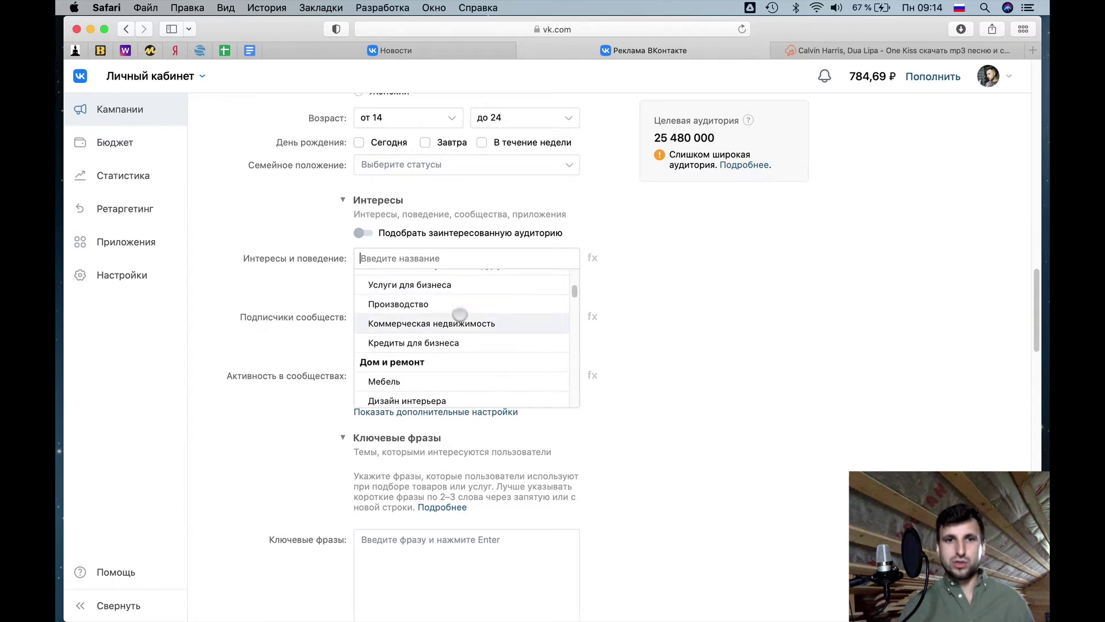
{"action": "scroll", "coordinate": [466, 311], "scroll_direction": "down", "scroll_amount": 5}
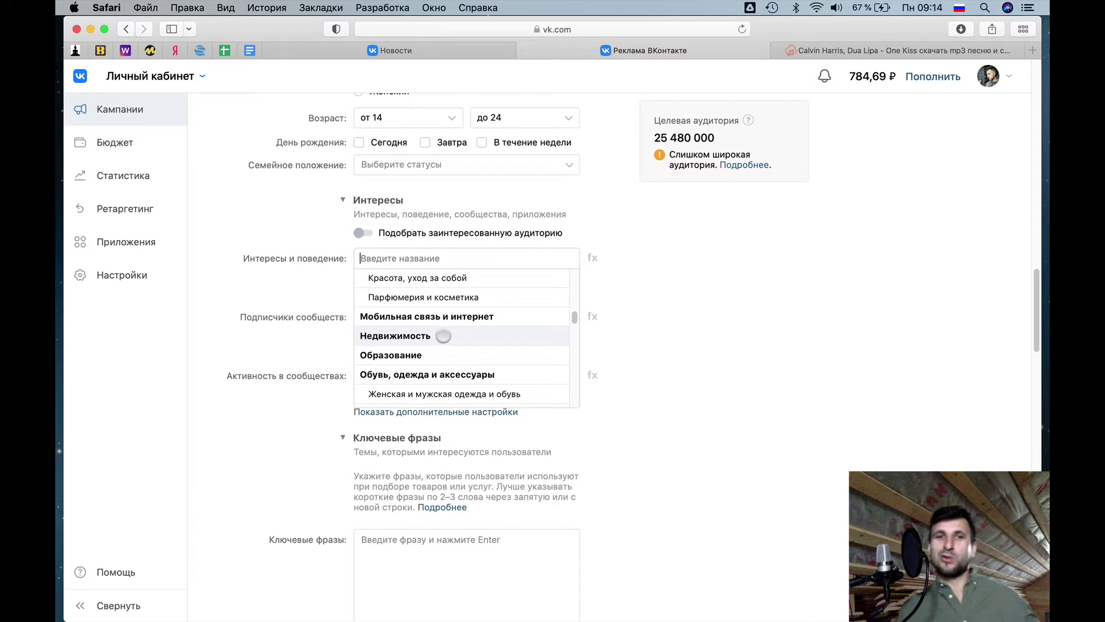
{"action": "left_click", "coordinate": [618, 287]}
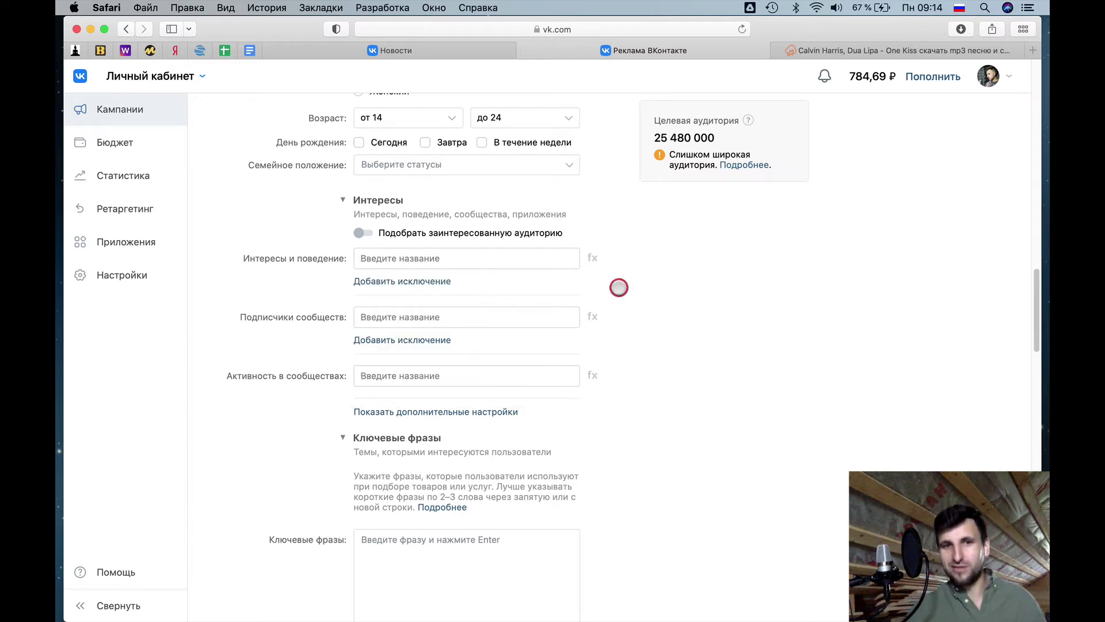
- Find the «Depeche Mode» group and add it to the «Подписчики сообществ» filter
{"action": "scroll", "coordinate": [489, 312], "scroll_direction": "down", "scroll_amount": 1}
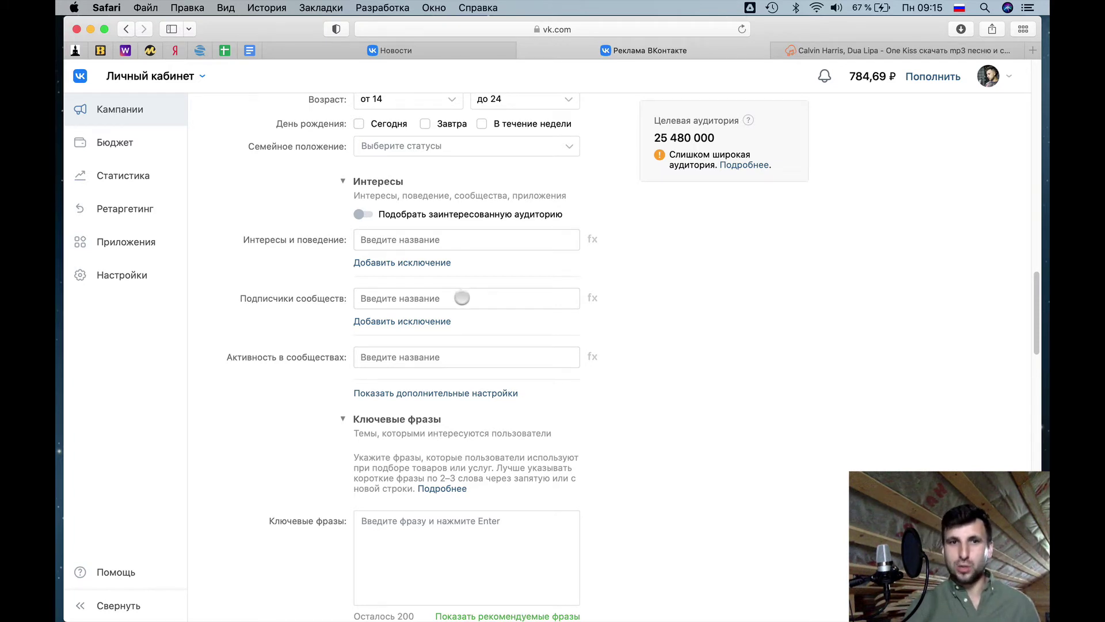
{"action": "left_click", "coordinate": [462, 297]}
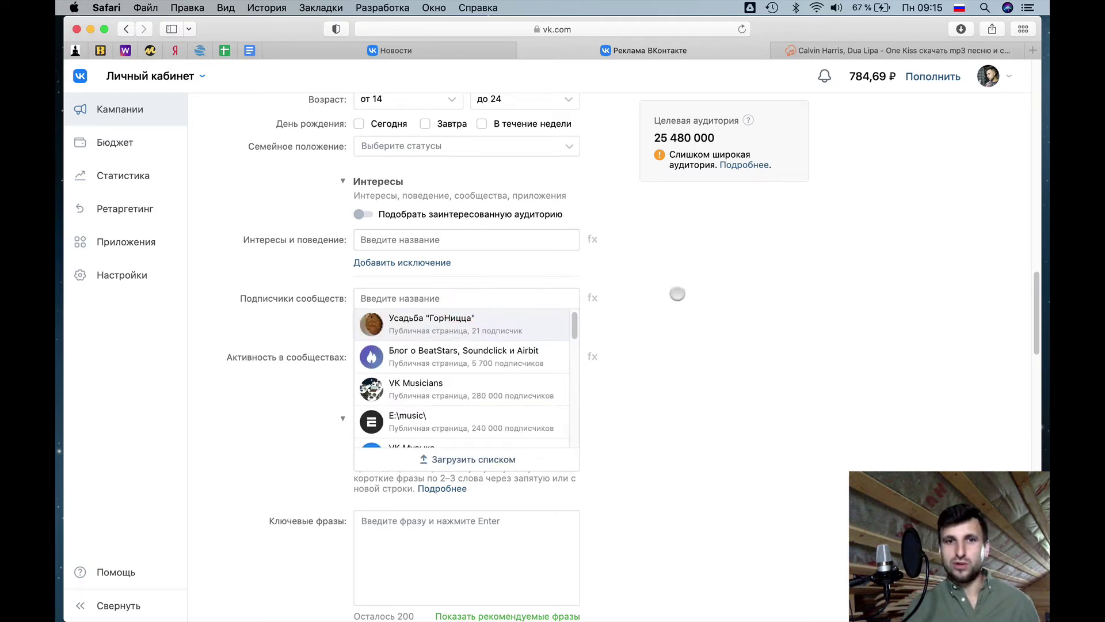
{"action": "left_click", "coordinate": [678, 293]}
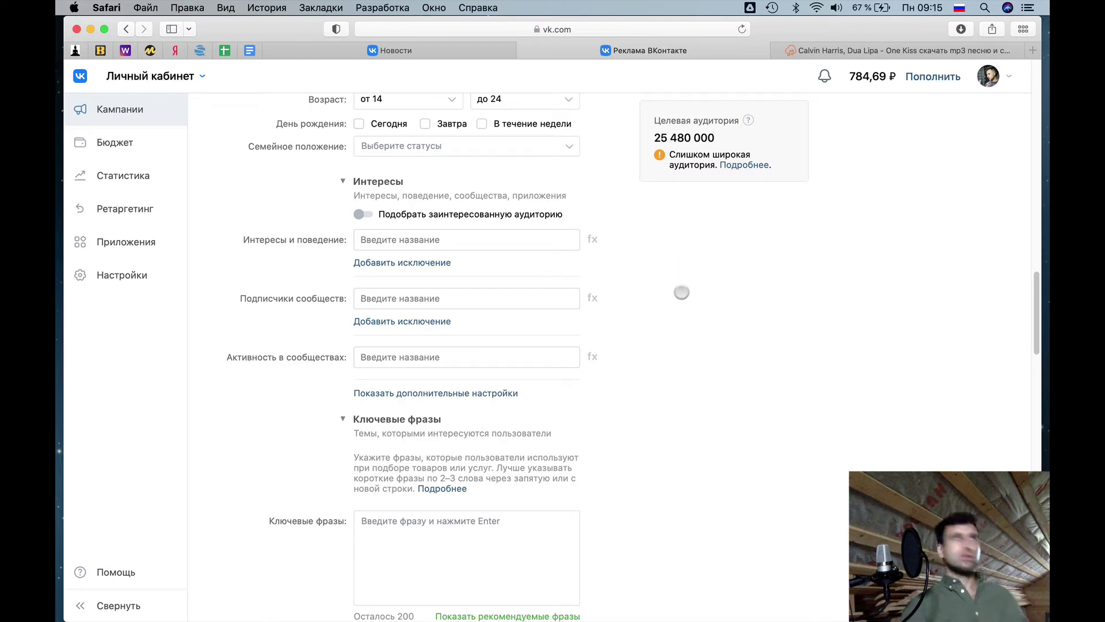
{"action": "left_click", "coordinate": [488, 294]}
{"action": "key", "text": "ctrl+space"}
{"action": "type", "text": "depeche"}
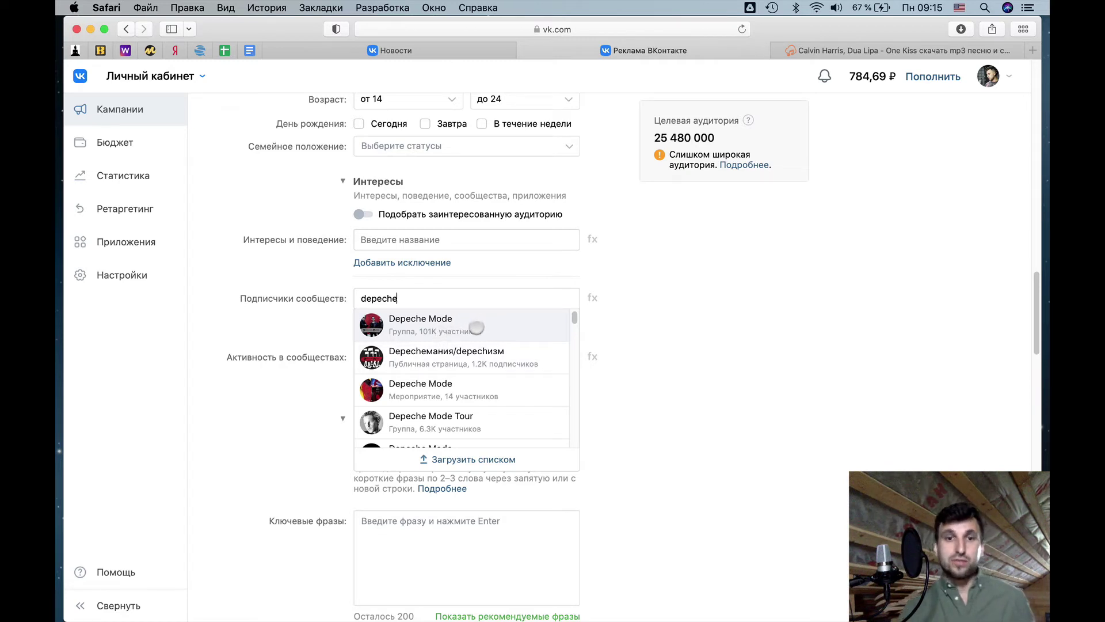
{"action": "left_click", "coordinate": [426, 329]}
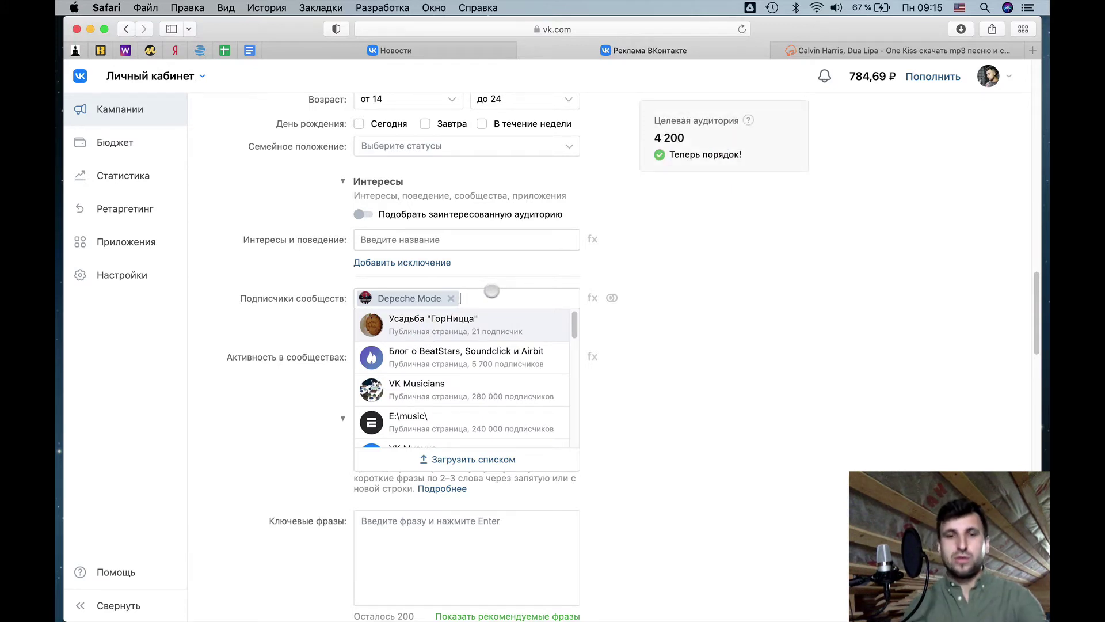
- Add the «Мумий Тролль (Mumiy Troll)» group to the «Подписчики сообществ» filter
{"action": "type", "text": "v"}
{"action": "key", "text": "BackSpace"}
{"action": "key", "text": "ctrl+space"}
{"action": "type", "text": "му"}
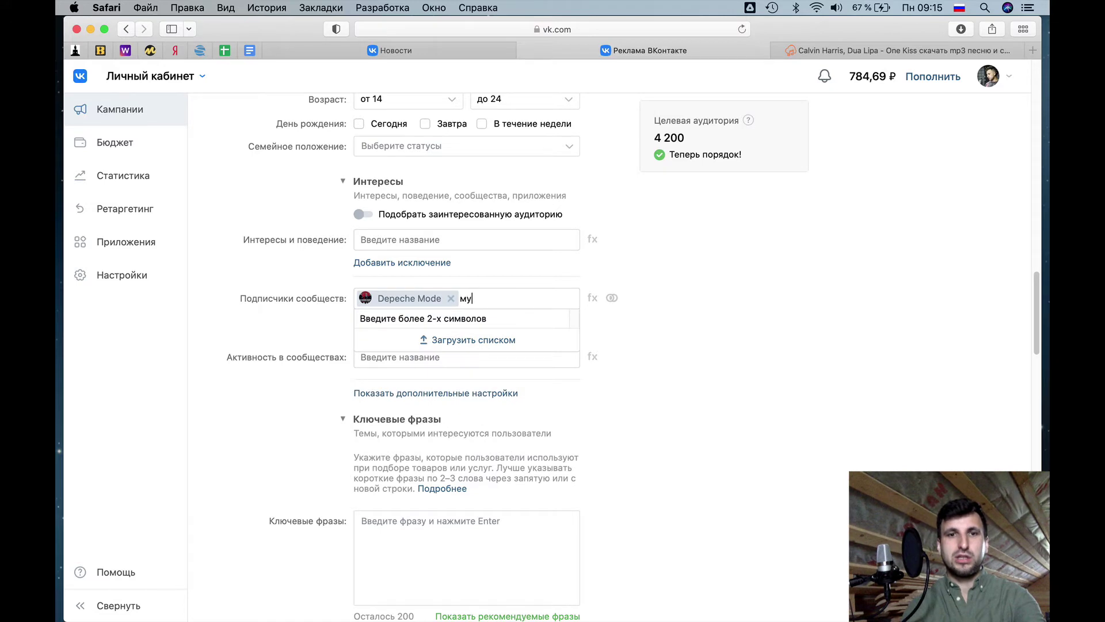
{"action": "type", "text": "муй"}
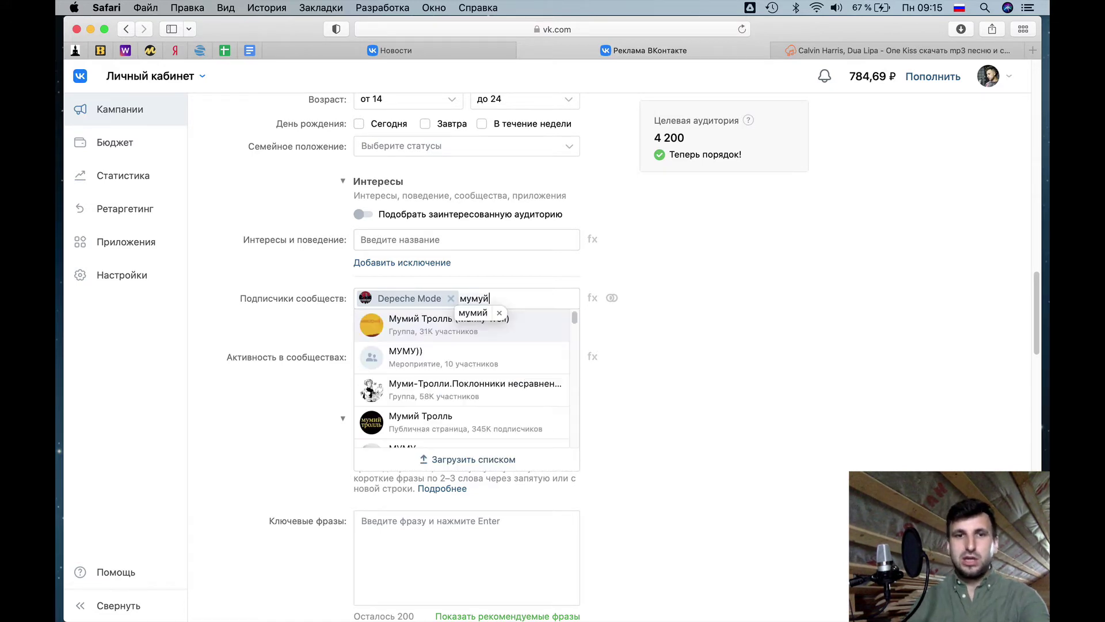
{"action": "left_click", "coordinate": [499, 312]}
{"action": "left_click", "coordinate": [446, 329]}
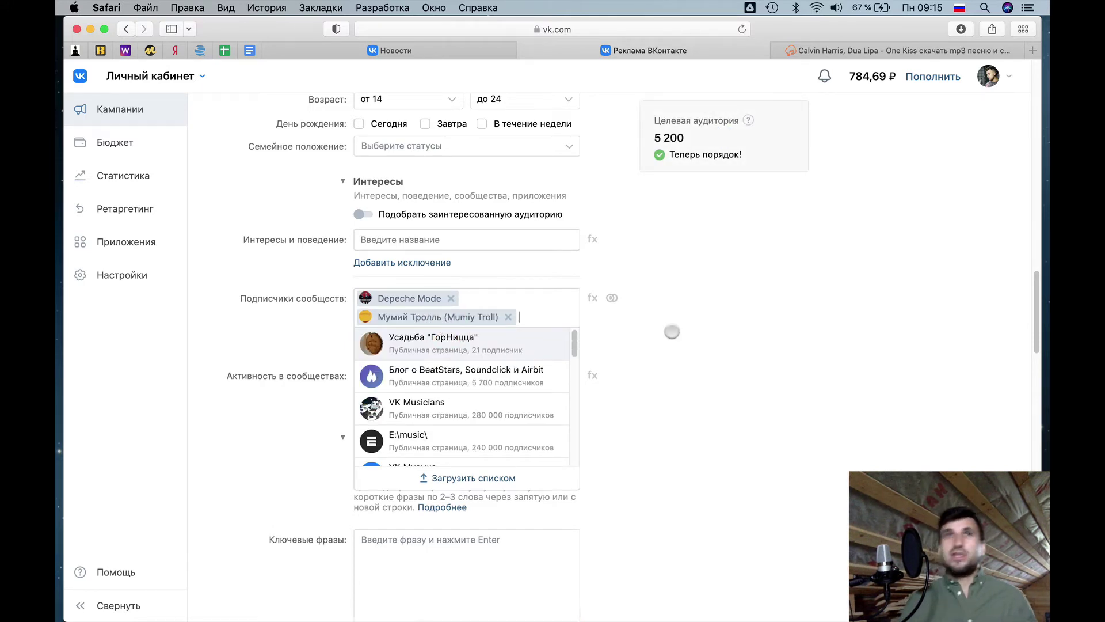
{"action": "left_click", "coordinate": [671, 332]}
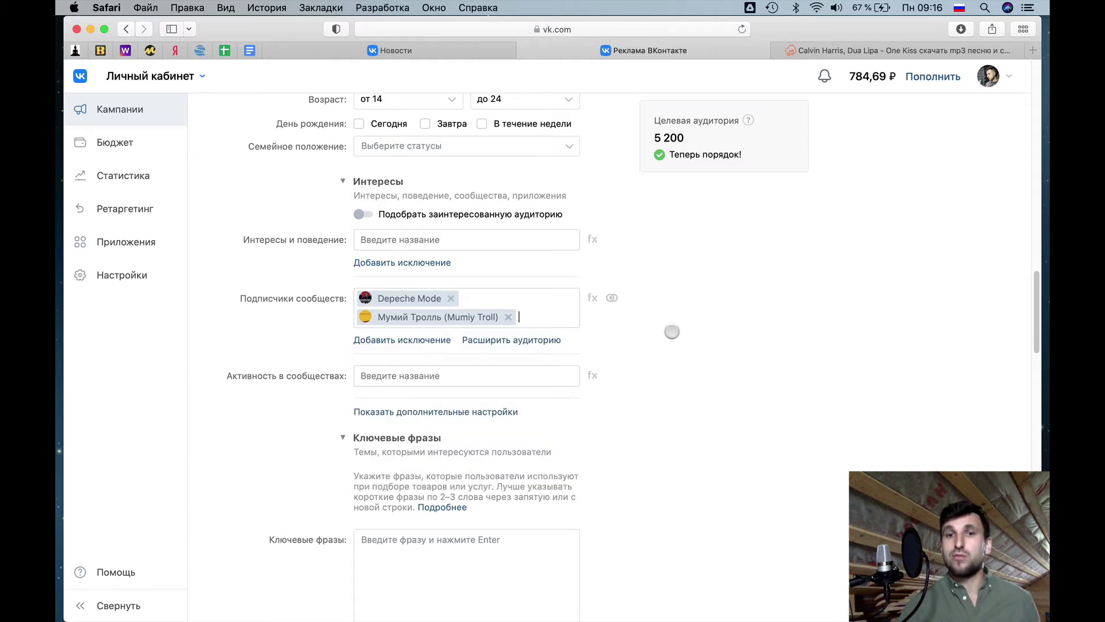
- Find the «Depeche Mode» group and add it to the «Активность в сообществах» filter
{"action": "left_click", "coordinate": [437, 380]}
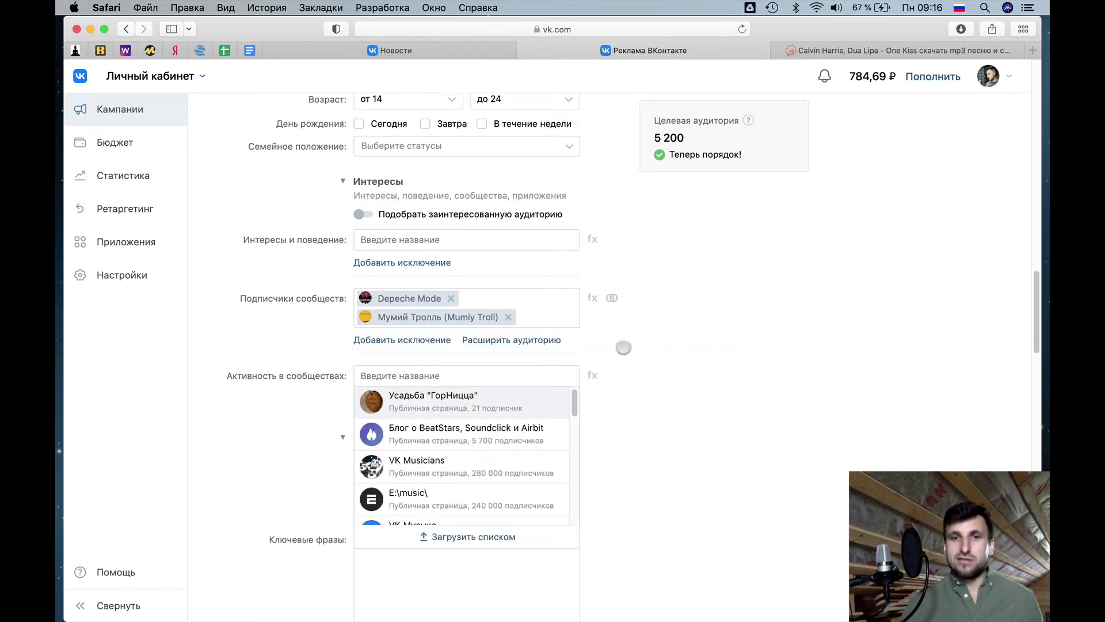
{"action": "left_click", "coordinate": [627, 341]}
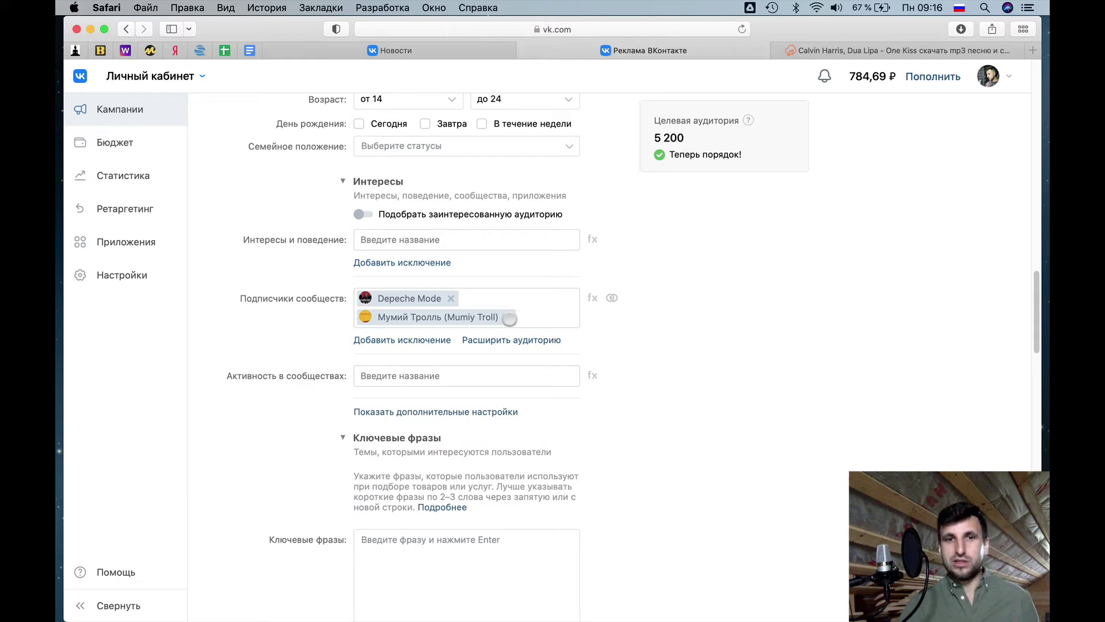
{"action": "left_click", "coordinate": [449, 377]}
{"action": "type", "text": "ву"}
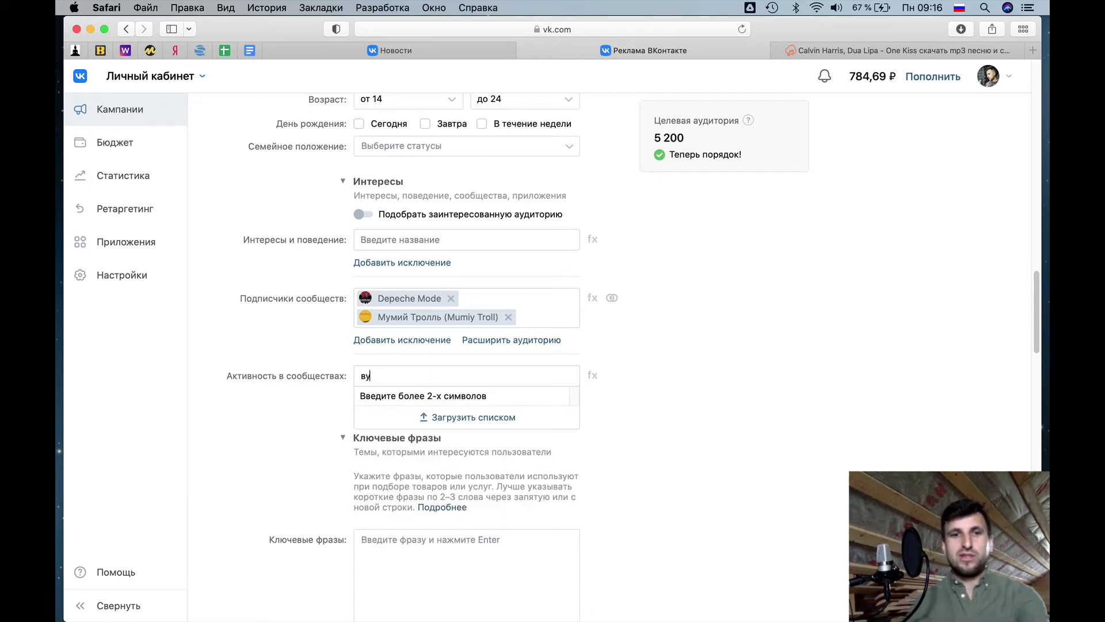
{"action": "key", "text": "BackSpace"}
{"action": "key", "text": "ctrl+space"}
{"action": "type", "text": "depe"}
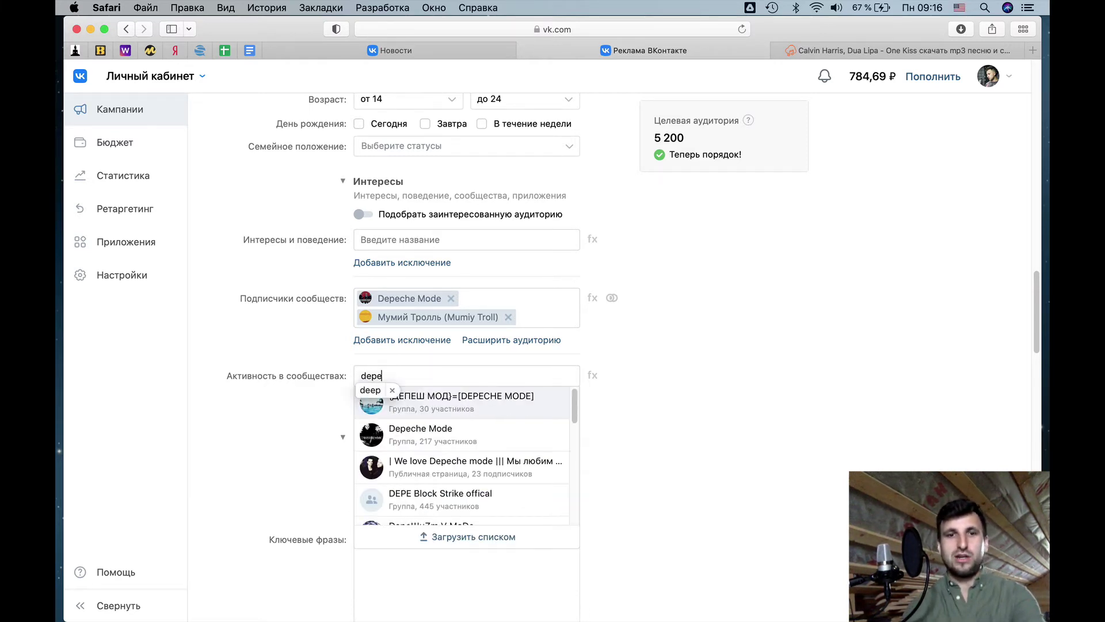
{"action": "type", "text": "che"}
{"action": "key", "text": "Return"}
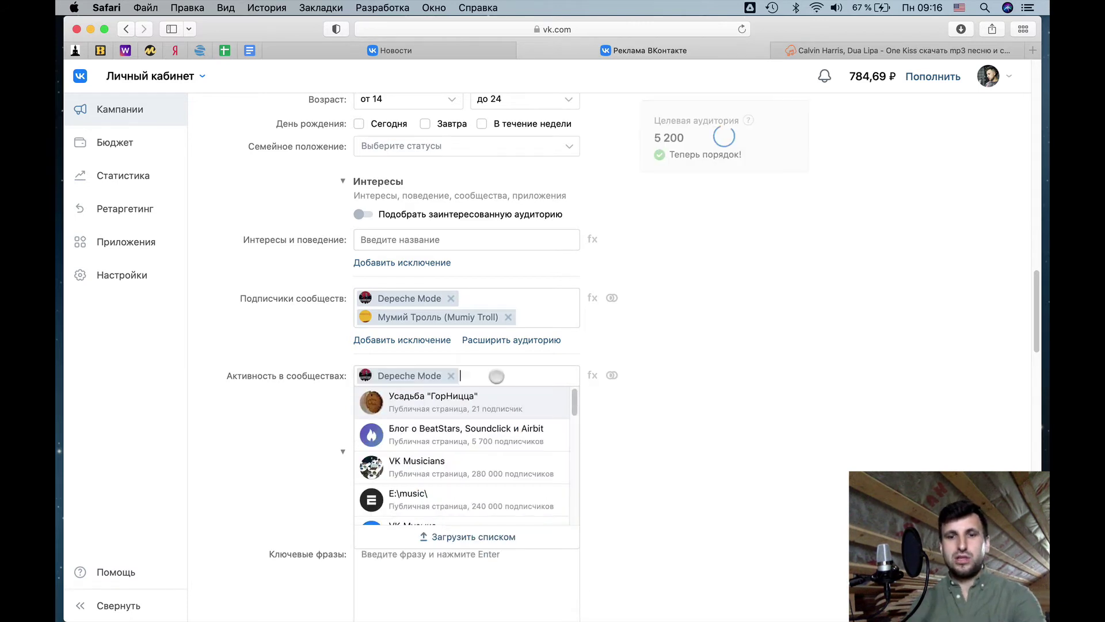
- Add the «Мумий Тролль (Mumiy Troll)» group to the «Активность в сообществах» filter
{"action": "type", "text": "v"}
{"action": "key", "text": "BackSpace"}
{"action": "key", "text": "ctrl+space"}
{"action": "type", "text": "м"}
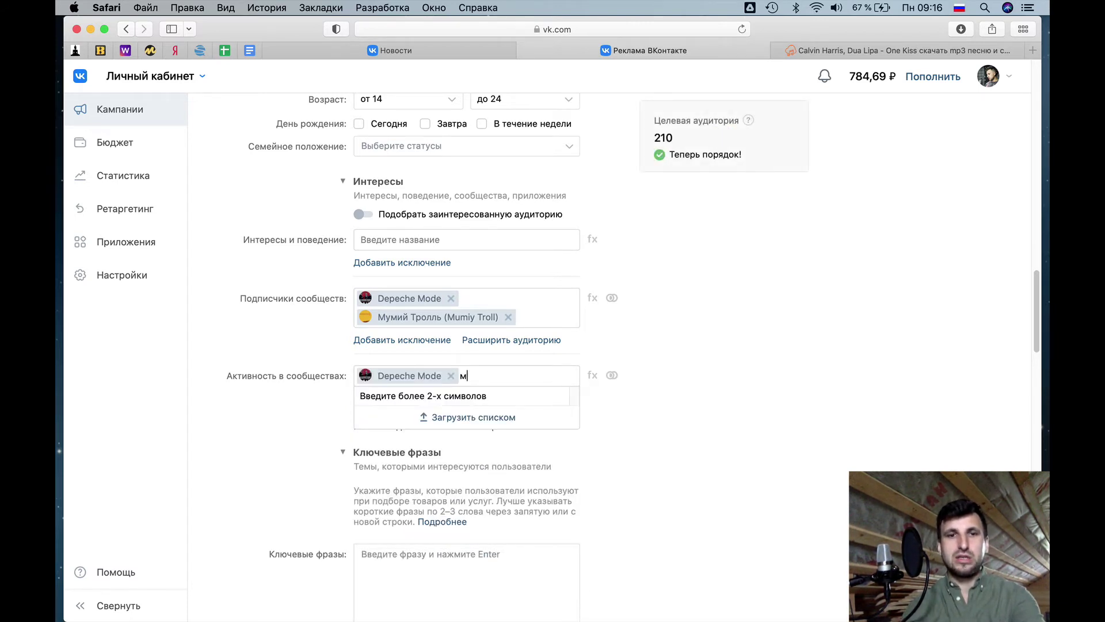
{"action": "type", "text": "уми"}
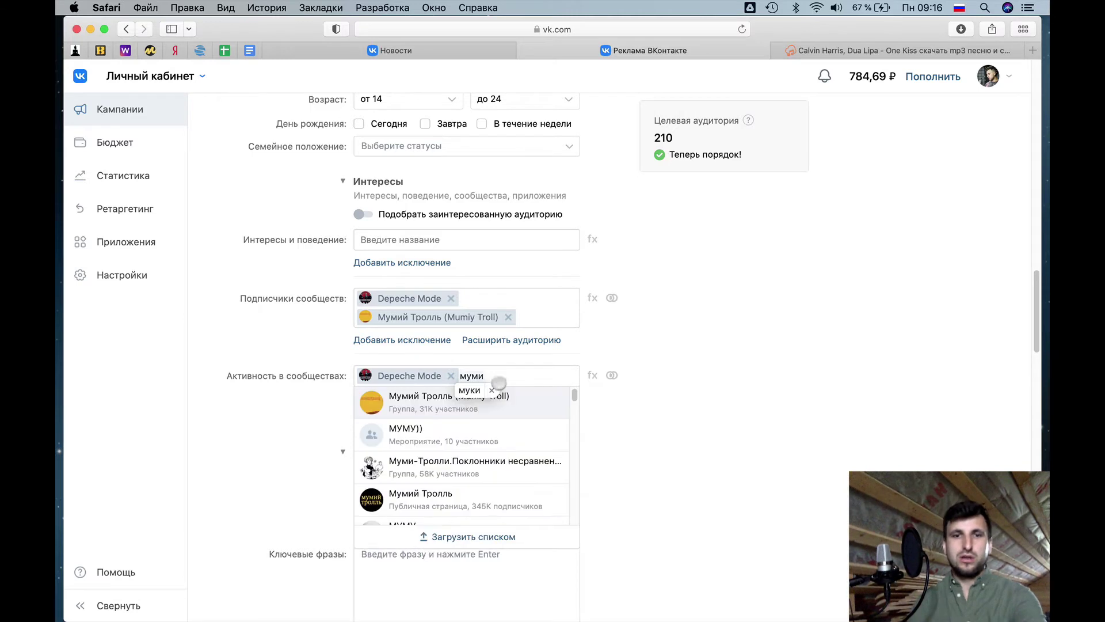
{"action": "left_click", "coordinate": [470, 396]}
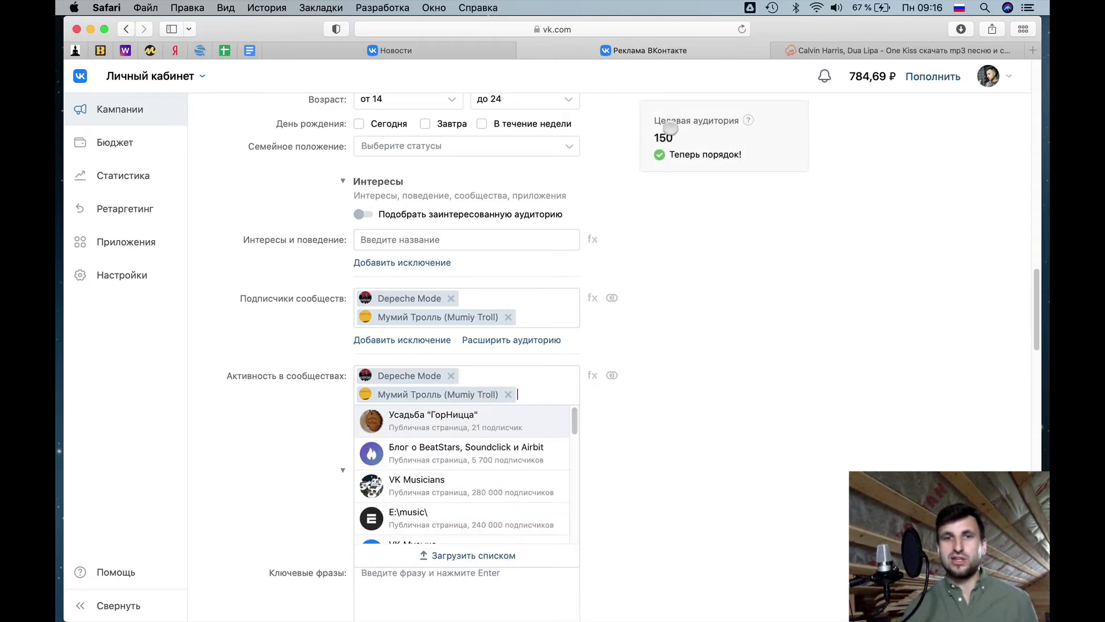
{"action": "left_click", "coordinate": [662, 367]}
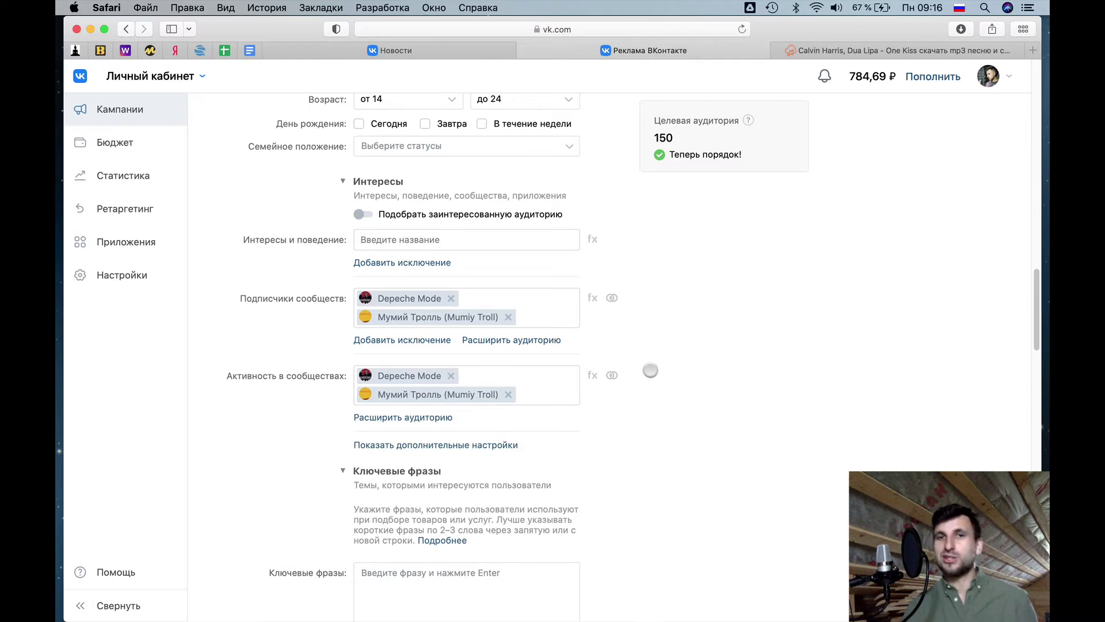
- Clear both community filters, trying audience expansion at 30% and lower for «Активность в сообществах» before emptying it
{"action": "left_click", "coordinate": [611, 375]}
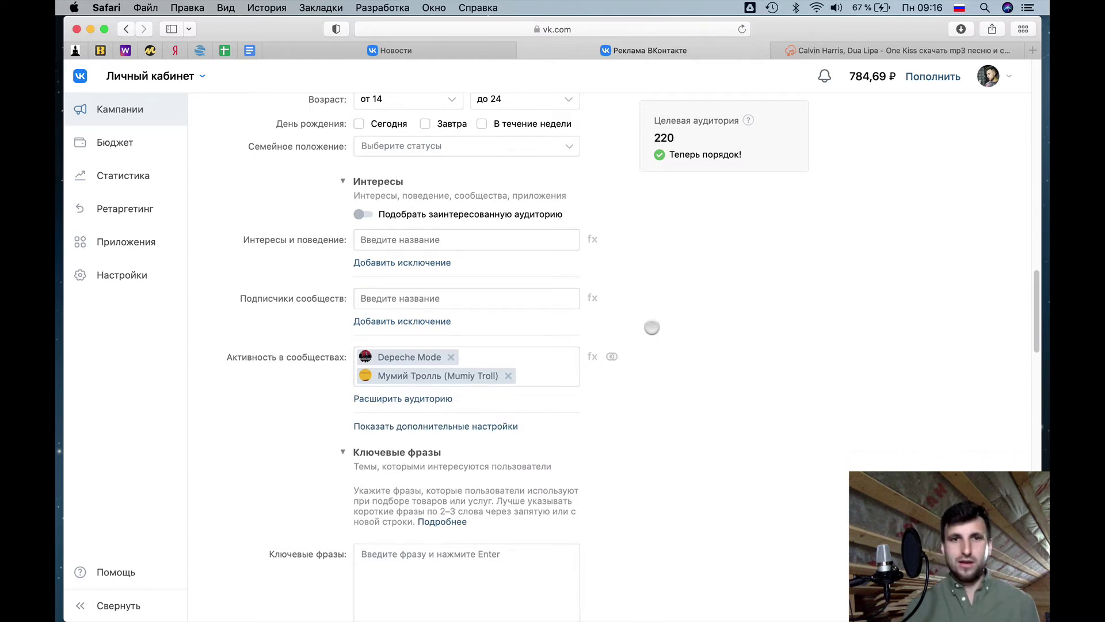
{"action": "left_click", "coordinate": [423, 399]}
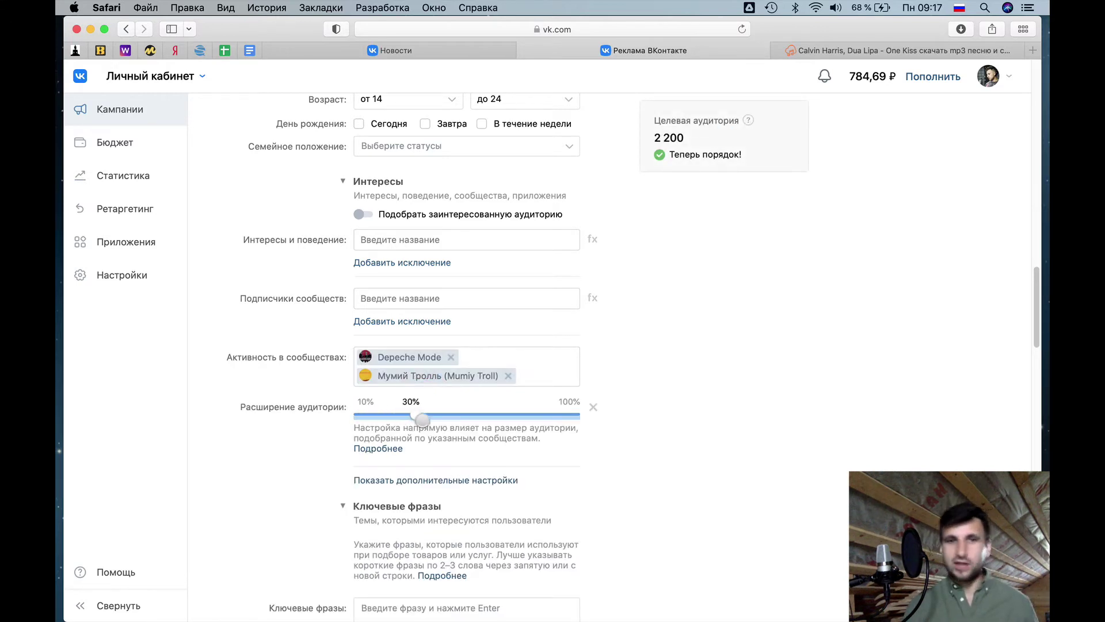
{"action": "left_click_drag", "start_coordinate": [423, 419], "coordinate": [373, 416]}
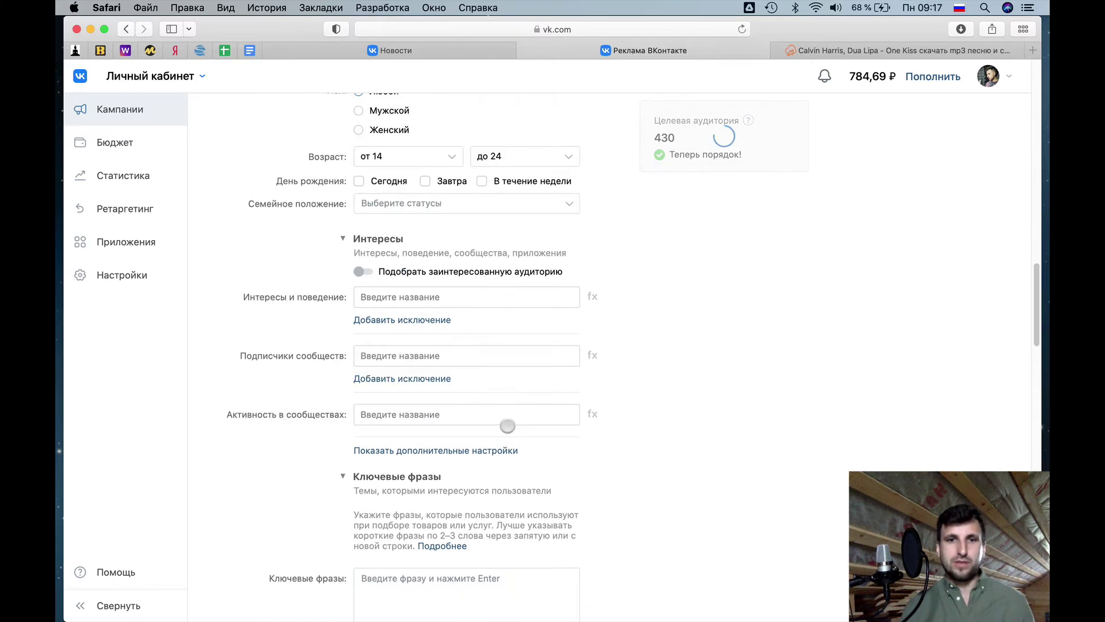
- Show the additional interest settings, including the «Слушают музыкантов» filter
{"action": "scroll", "coordinate": [507, 426], "scroll_direction": "down", "scroll_amount": 1}
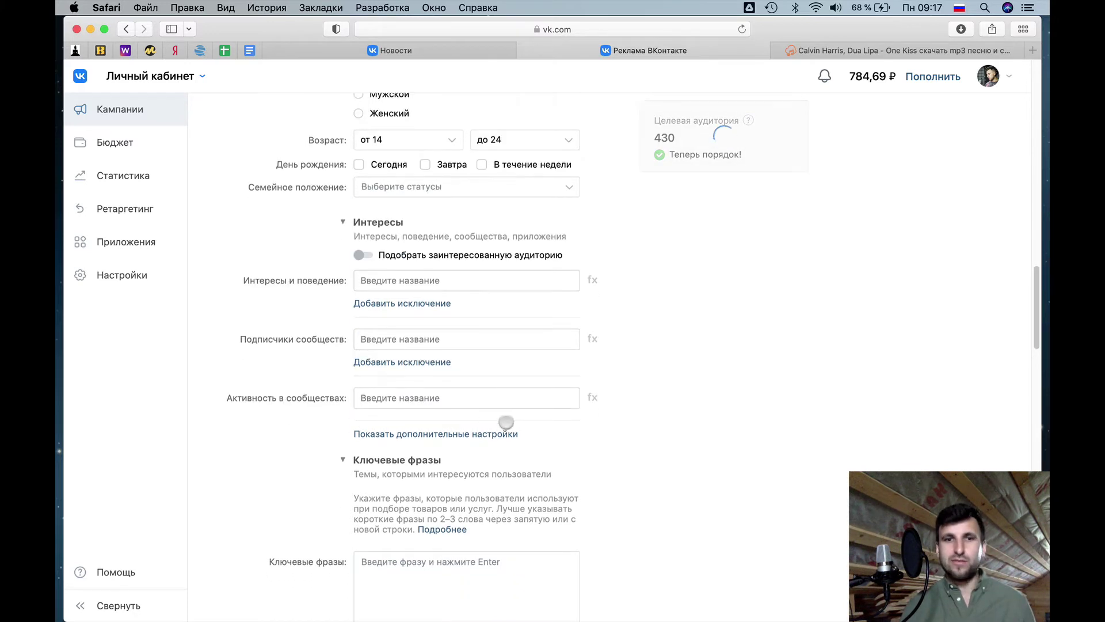
{"action": "left_click", "coordinate": [434, 435]}
{"action": "scroll", "coordinate": [431, 429], "scroll_direction": "down", "scroll_amount": 3}
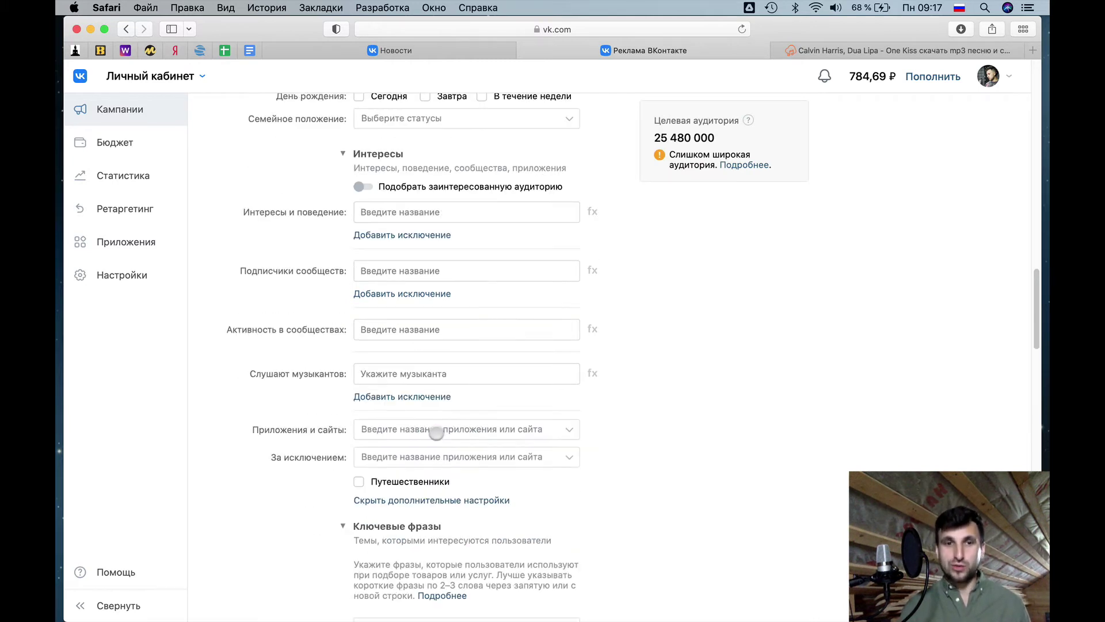
- Try targeting listeners of «ДДТ» in «Слушают музыкантов» and remove that musician from the filter
{"action": "left_click", "coordinate": [421, 374]}
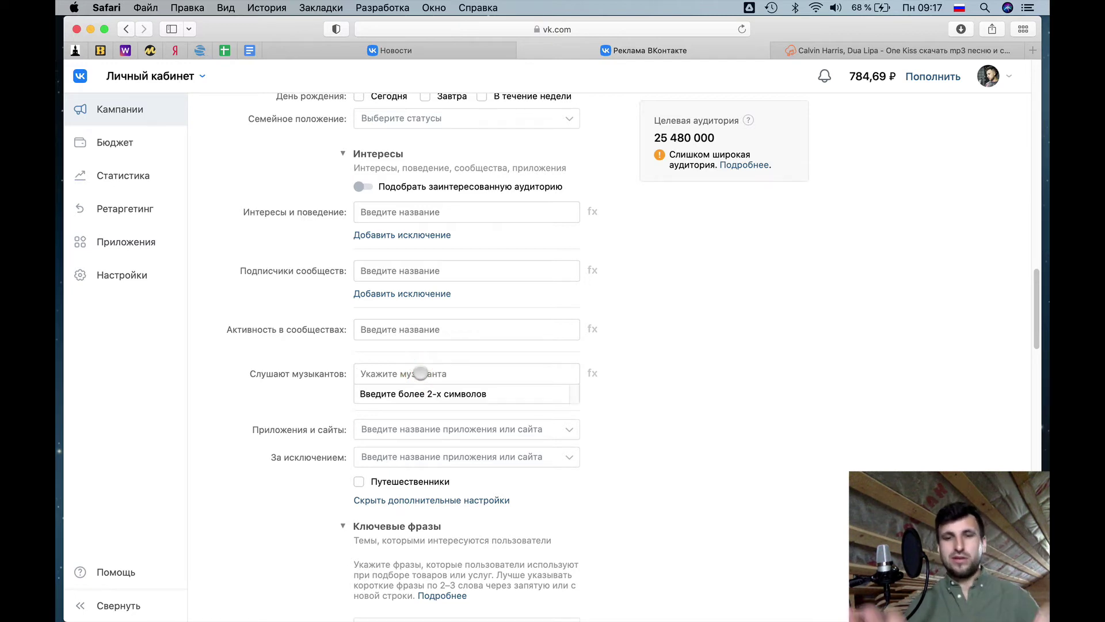
{"action": "type", "text": "ддт"}
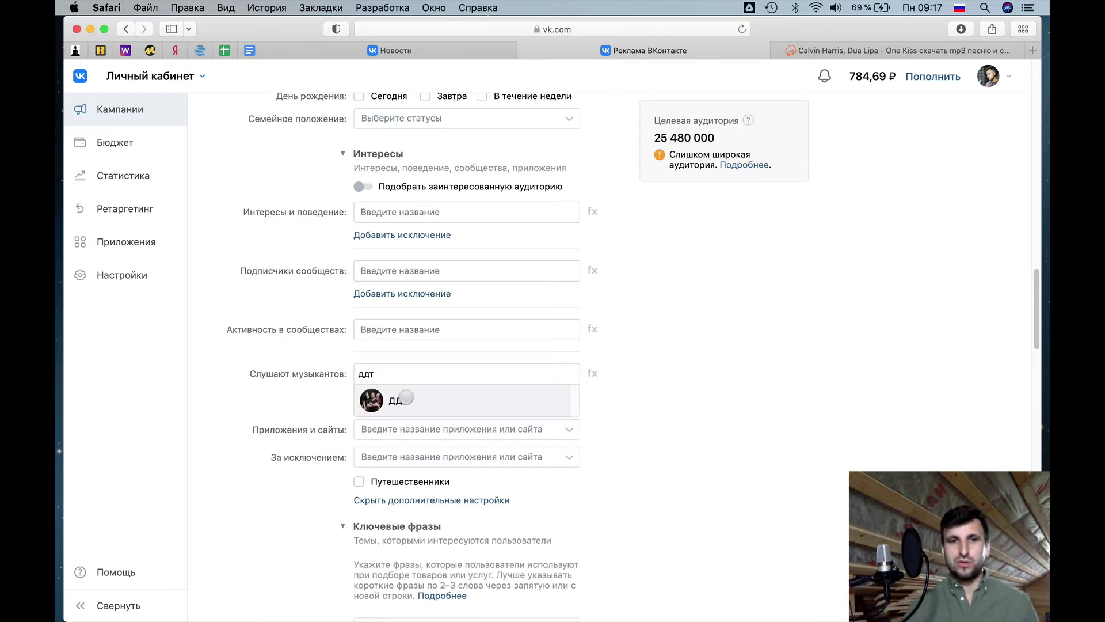
{"action": "left_click", "coordinate": [406, 399]}
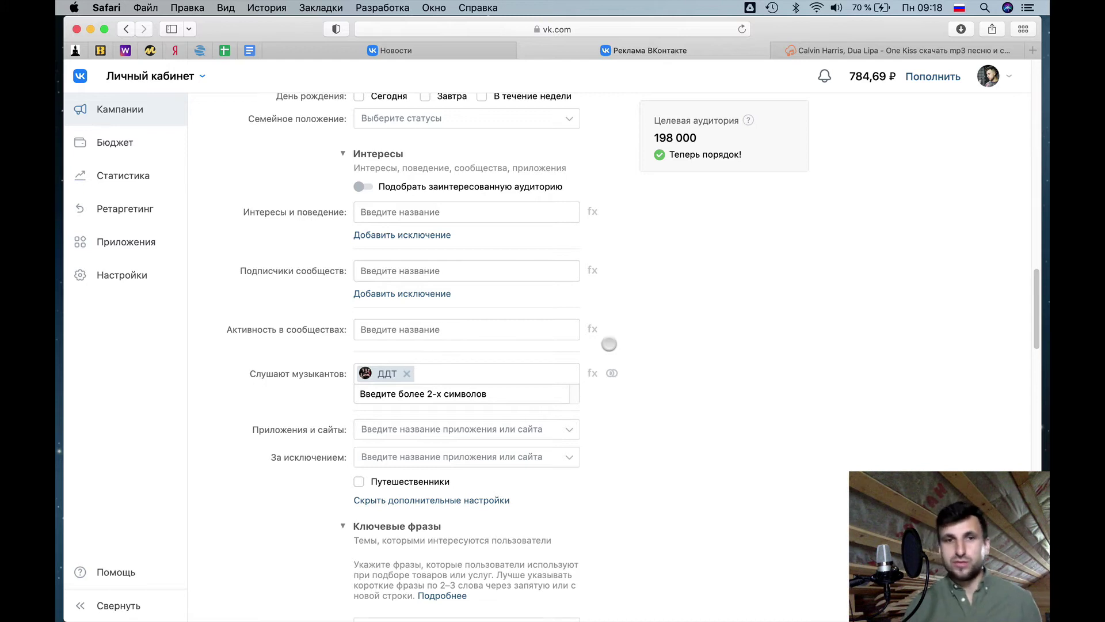
{"action": "left_click", "coordinate": [407, 373]}
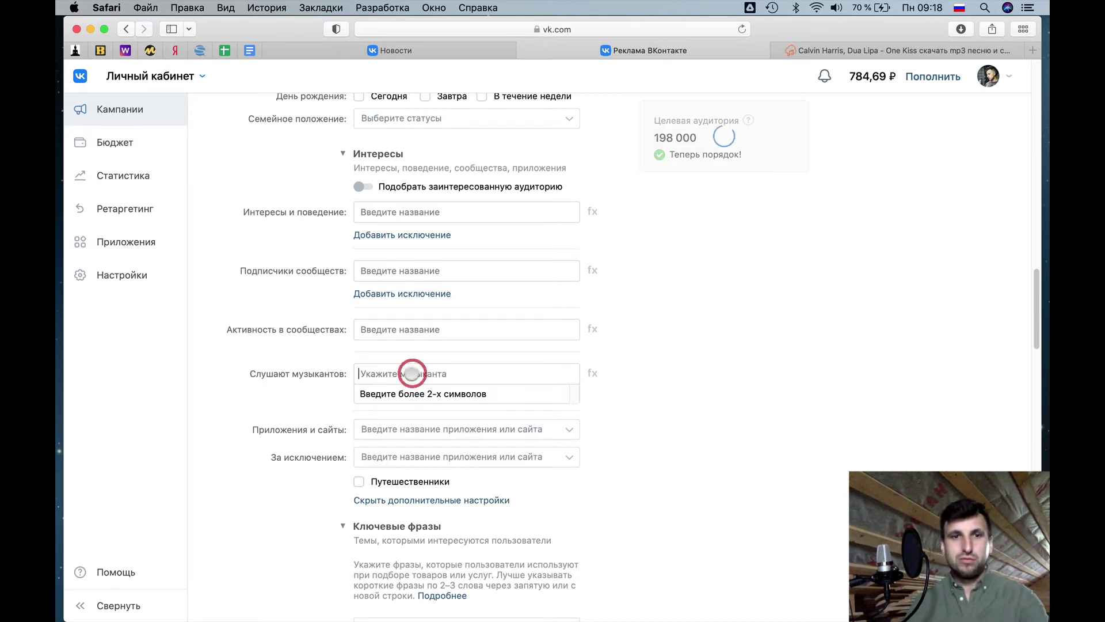
- Try targeting listeners of «Монеточка» in «Слушают музыкантов» and clear the filter again
{"action": "type", "text": "монеточ"}
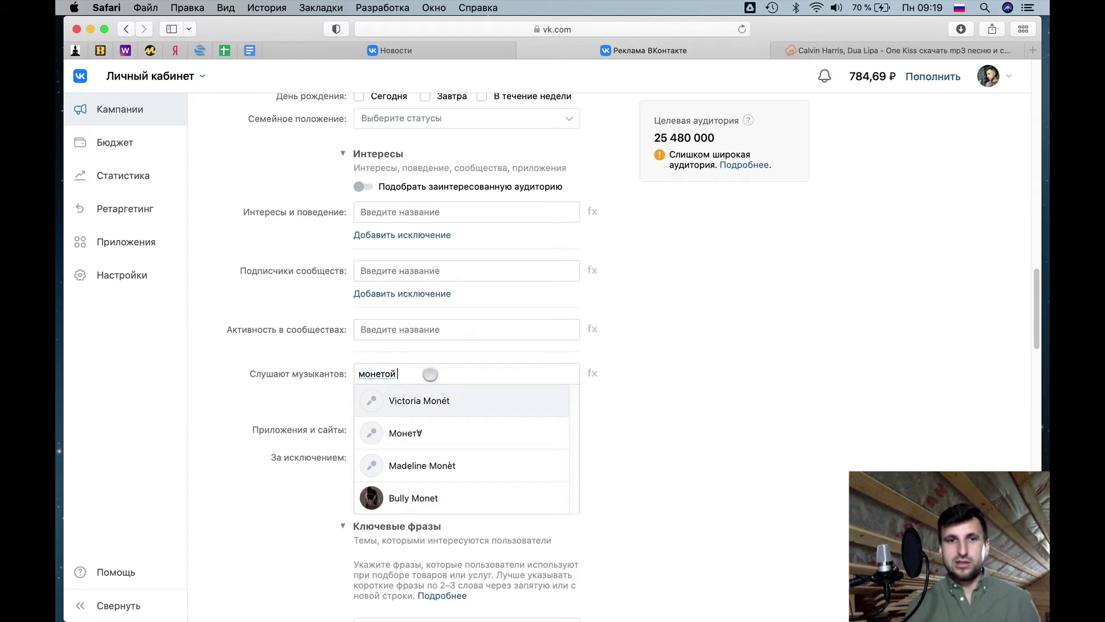
{"action": "key", "text": "BackSpace"}
{"action": "key", "text": "BackSpace"}
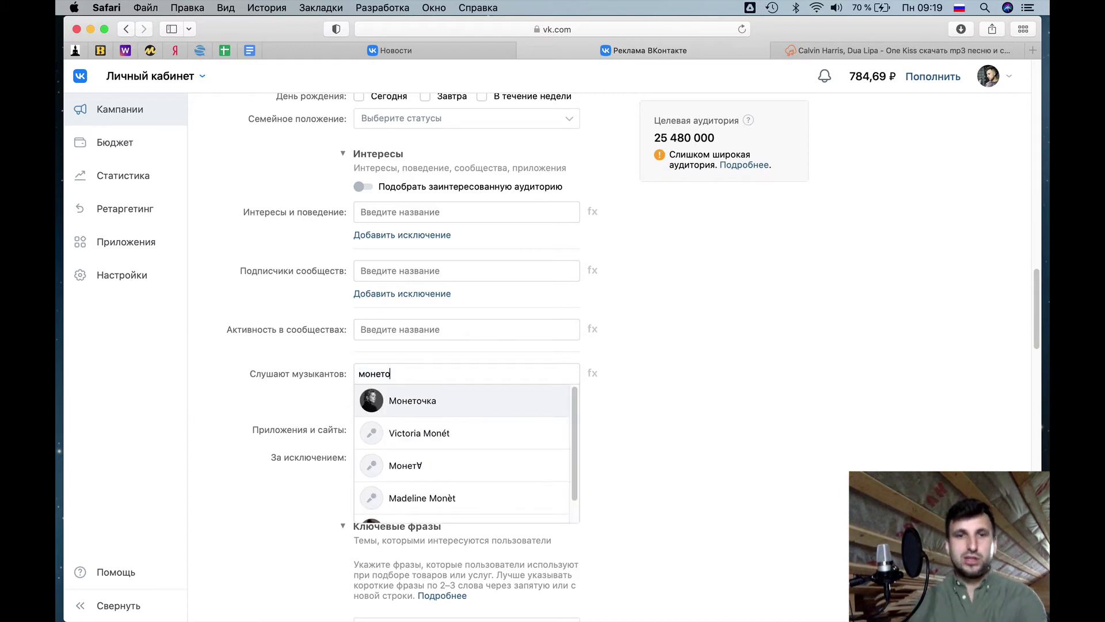
{"action": "left_click", "coordinate": [403, 401]}
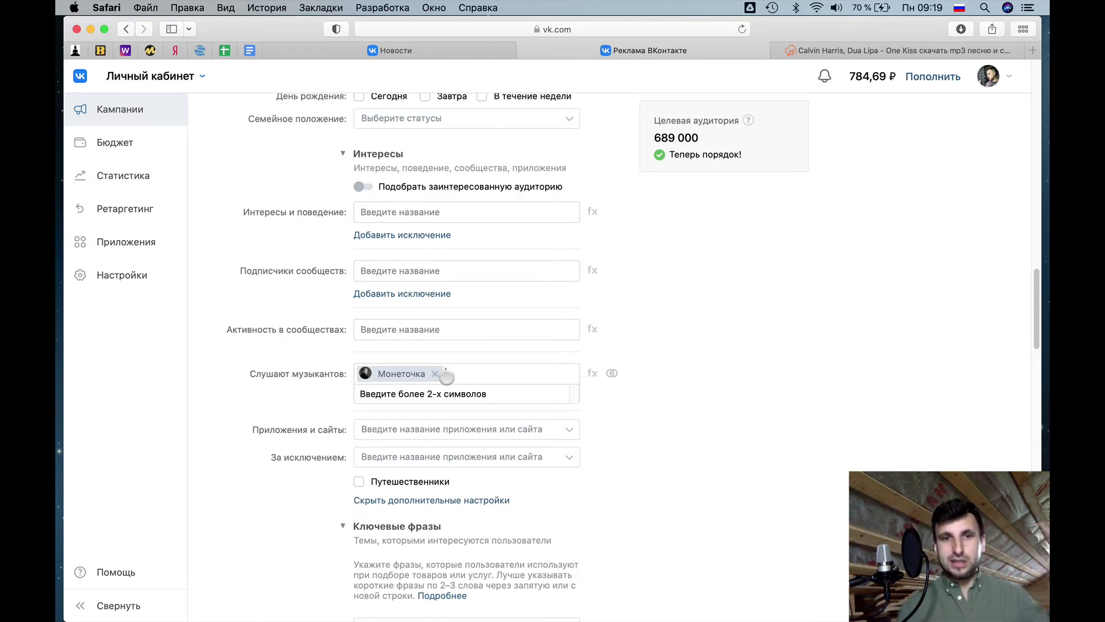
{"action": "scroll", "coordinate": [457, 377], "scroll_direction": "down", "scroll_amount": 1}
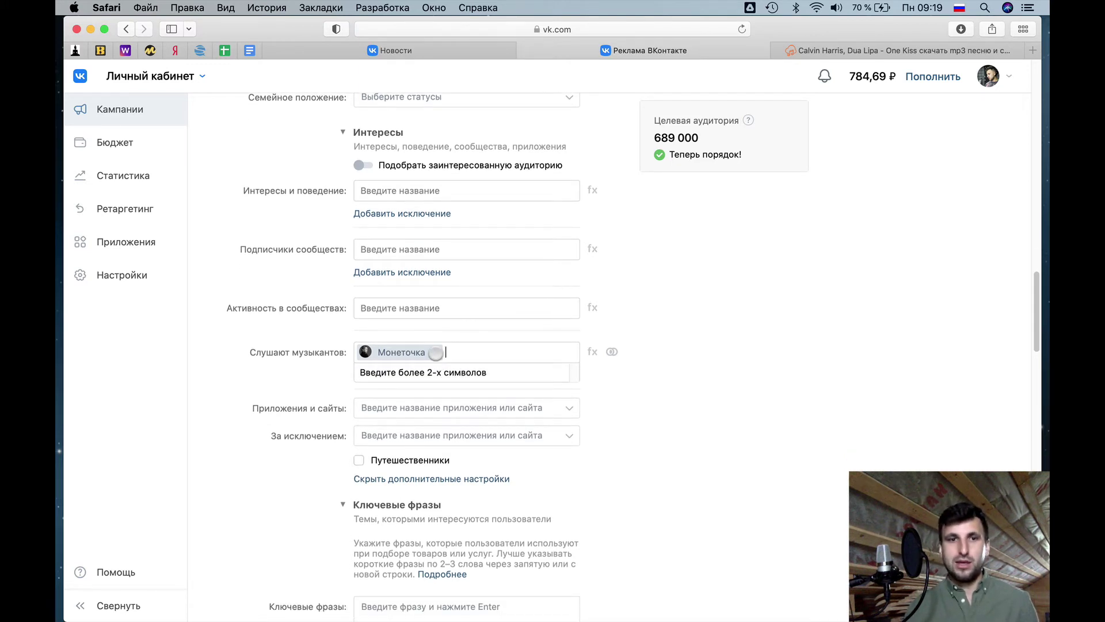
{"action": "left_click", "coordinate": [435, 353]}
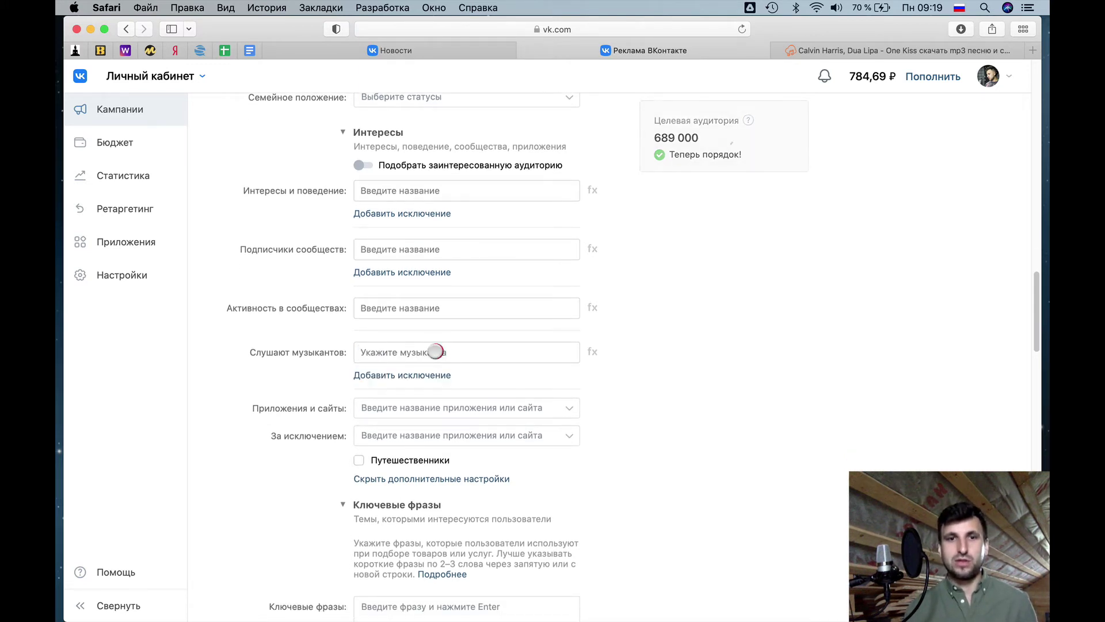
- Try the phrase «концерт rammstein» in «Ключевые фразы» and shorten it to «rammstein»
{"action": "scroll", "coordinate": [552, 371], "scroll_direction": "down", "scroll_amount": 1}
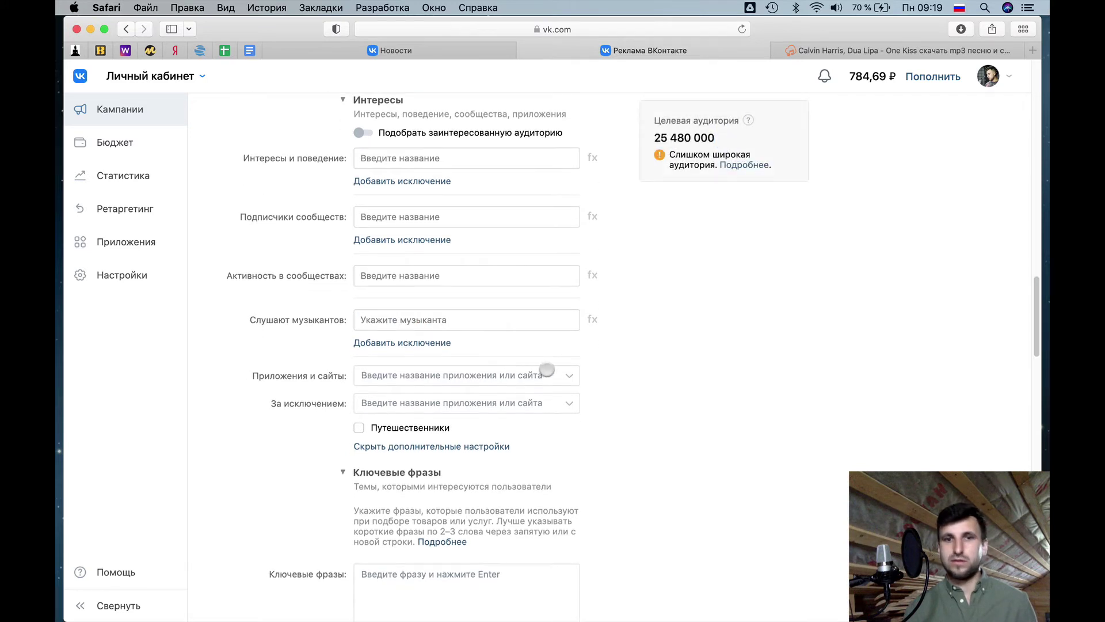
{"action": "scroll", "coordinate": [556, 373], "scroll_direction": "down", "scroll_amount": 1}
{"action": "scroll", "coordinate": [557, 374], "scroll_direction": "down", "scroll_amount": 2}
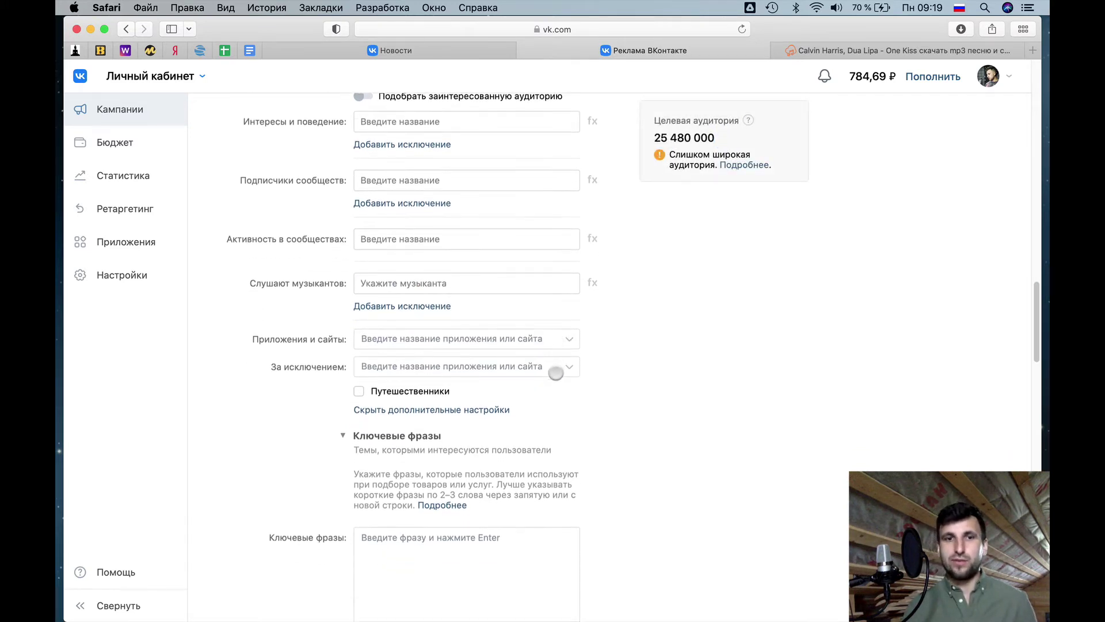
{"action": "mouse_move", "coordinate": [560, 360]}
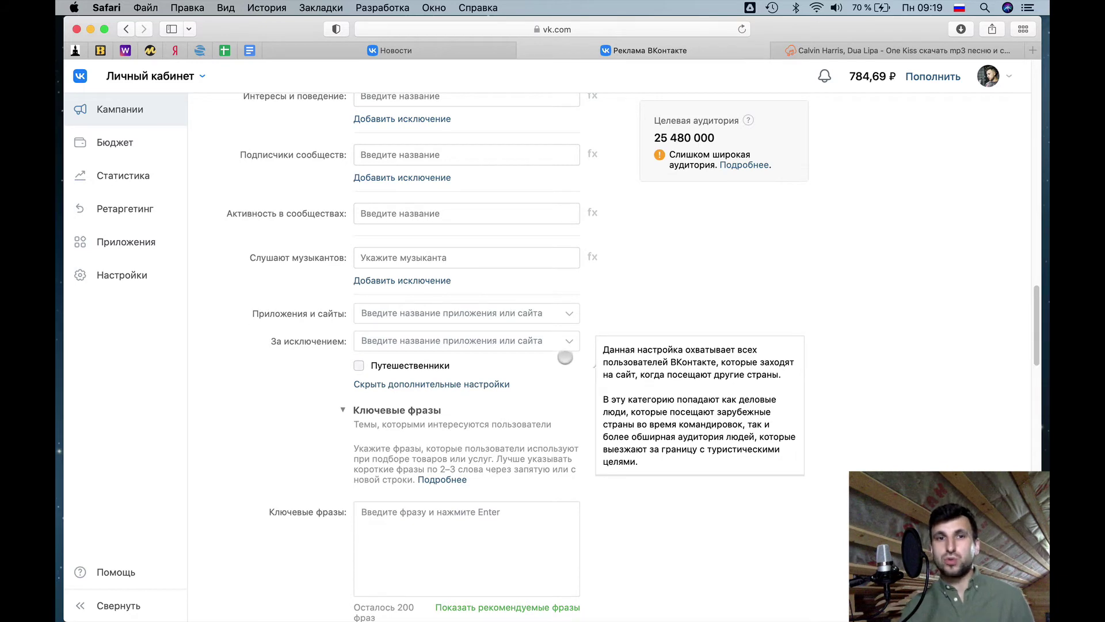
{"action": "scroll", "coordinate": [625, 312], "scroll_direction": "down", "scroll_amount": 3}
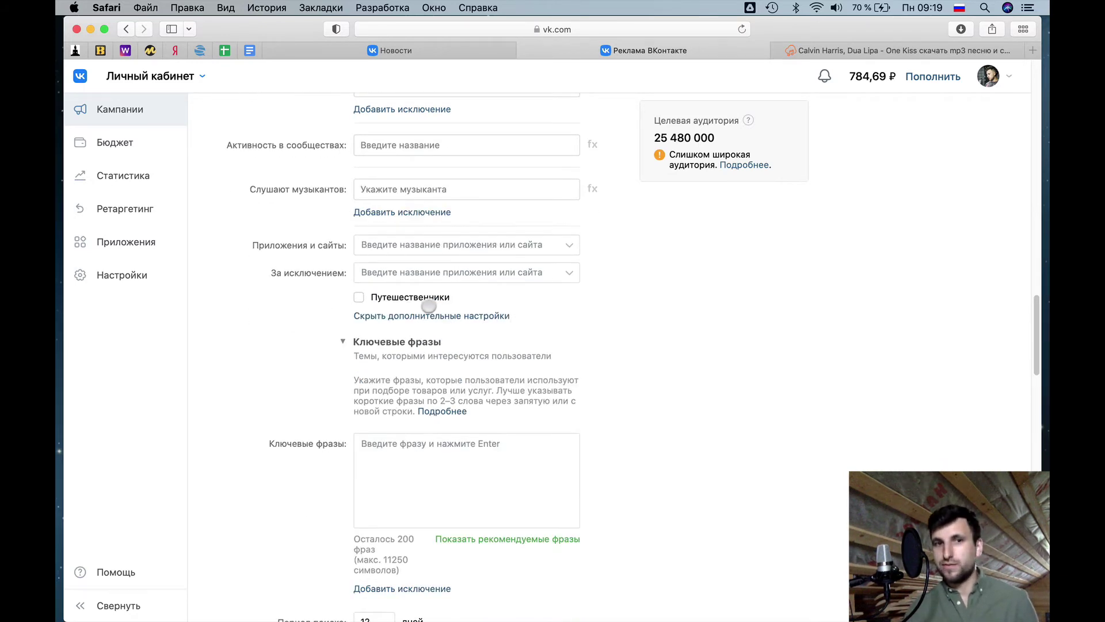
{"action": "mouse_move", "coordinate": [359, 299]}
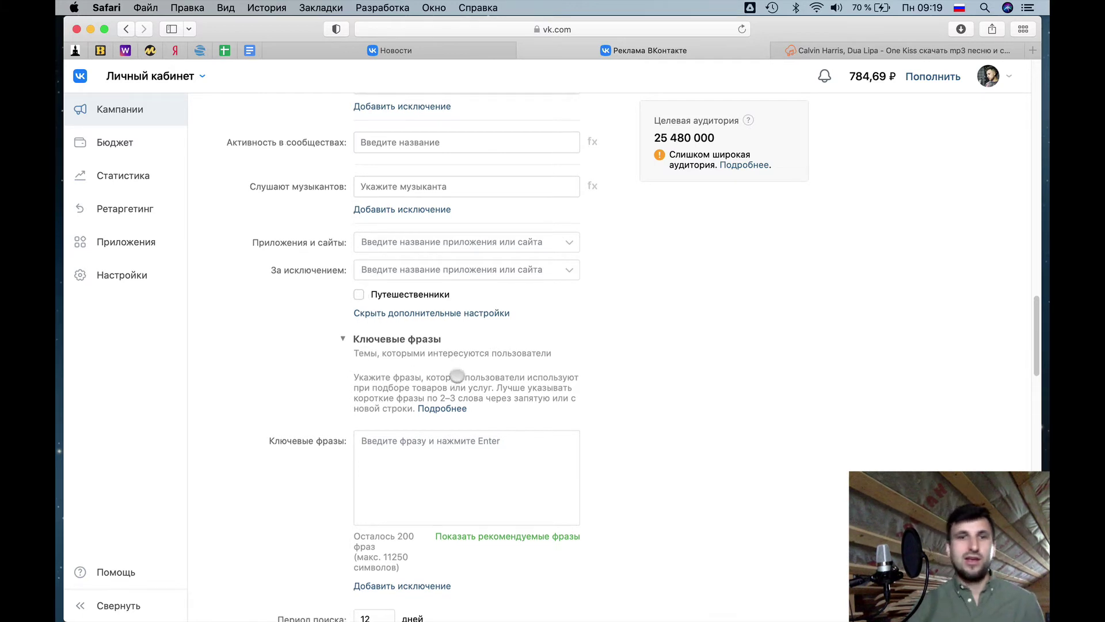
{"action": "scroll", "coordinate": [491, 249], "scroll_direction": "down", "scroll_amount": 4}
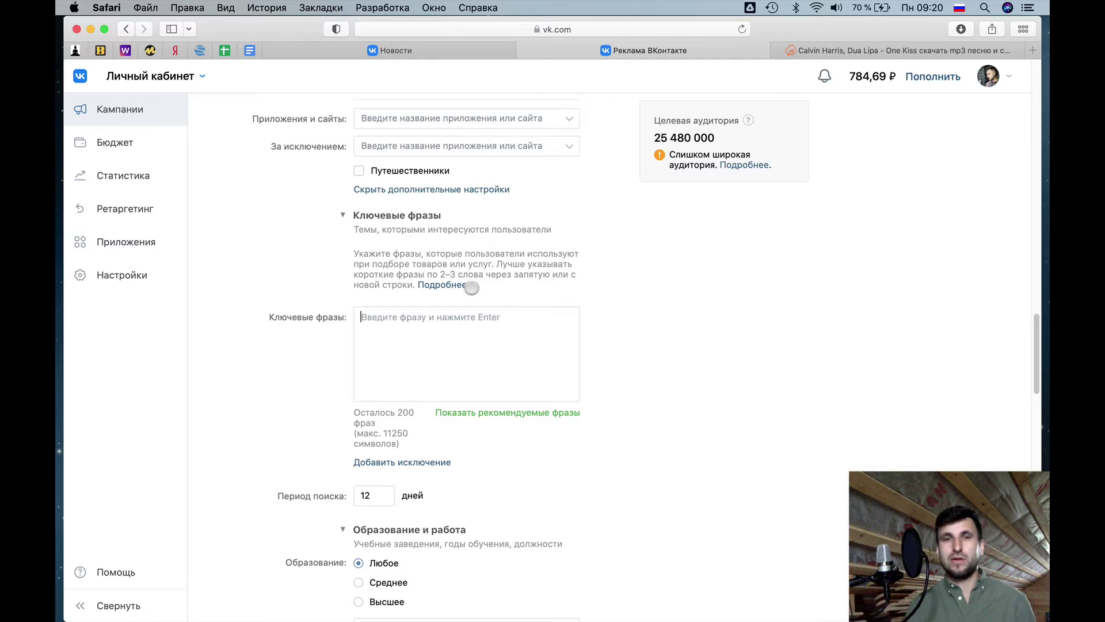
{"action": "type", "text": "концерт rammstein"}
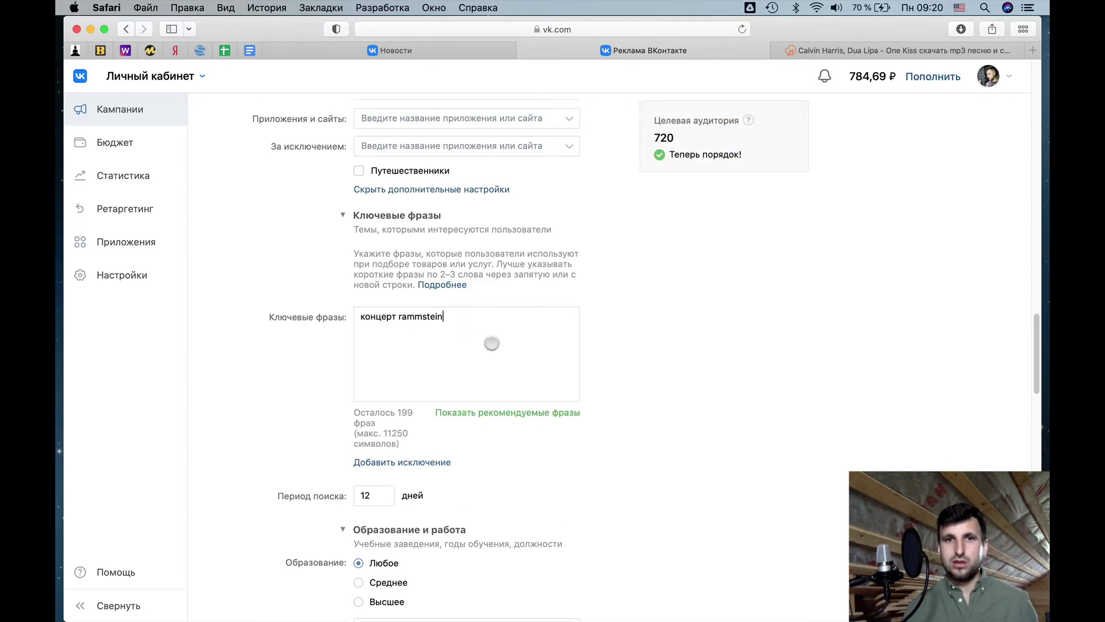
{"action": "left_click_drag", "start_coordinate": [481, 324], "coordinate": [350, 319]}
{"action": "key", "text": "BackSpace"}
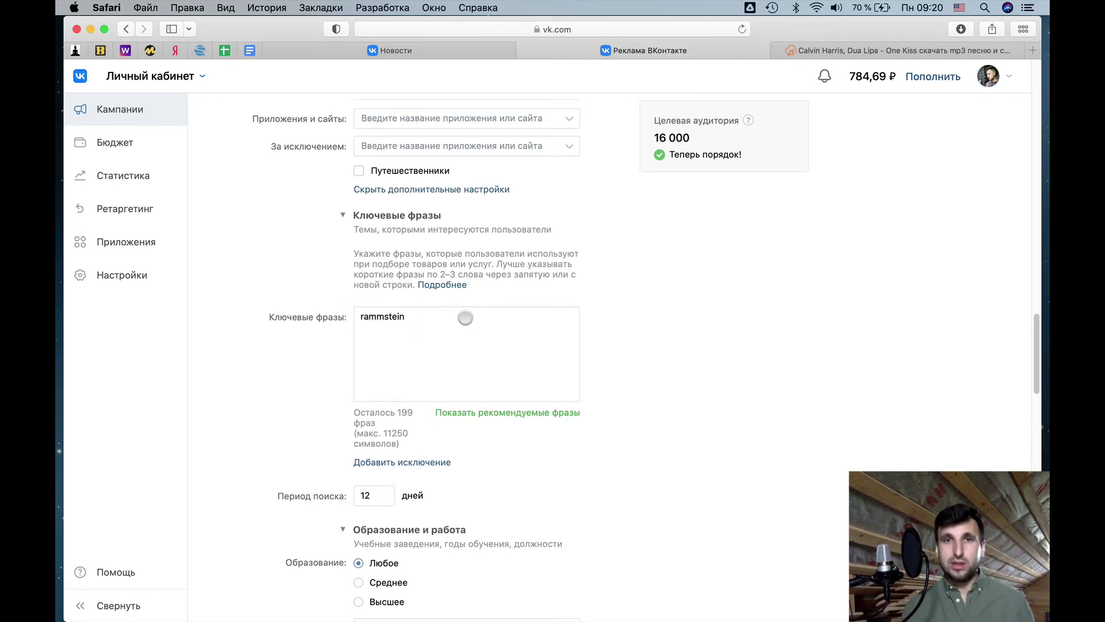
- Add the key phrases «ддт» and «монеточка» on separate lines, dismissing the spelling suggestion «монетка»
{"action": "key", "text": "ctrl+space"}
{"action": "key", "text": "Return"}
{"action": "type", "text": "дд"}
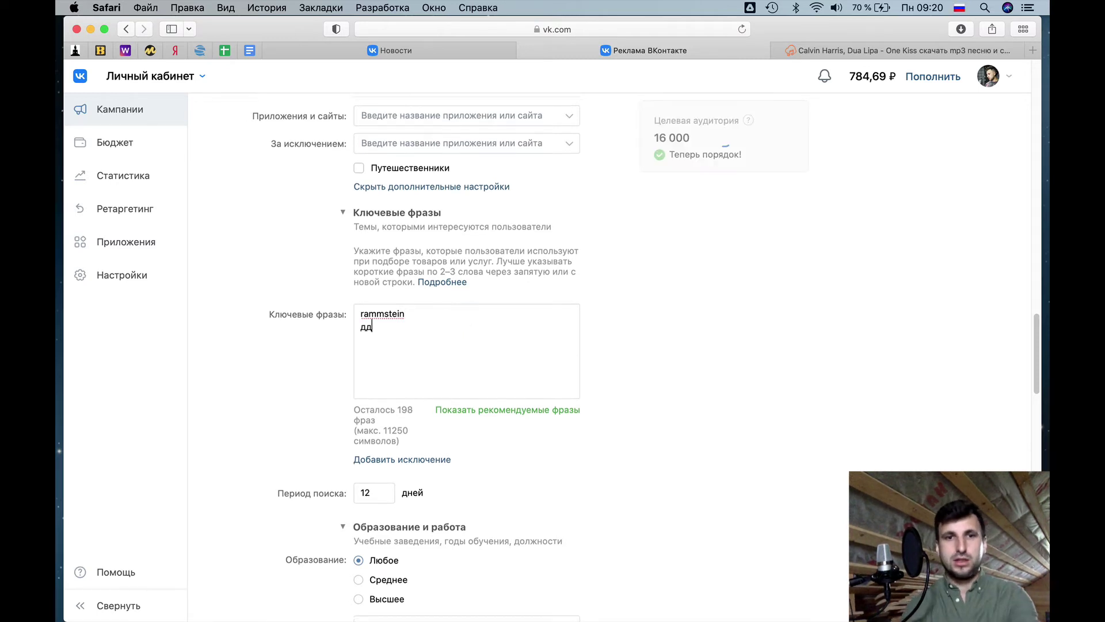
{"action": "type", "text": "т"}
{"action": "key", "text": "Return"}
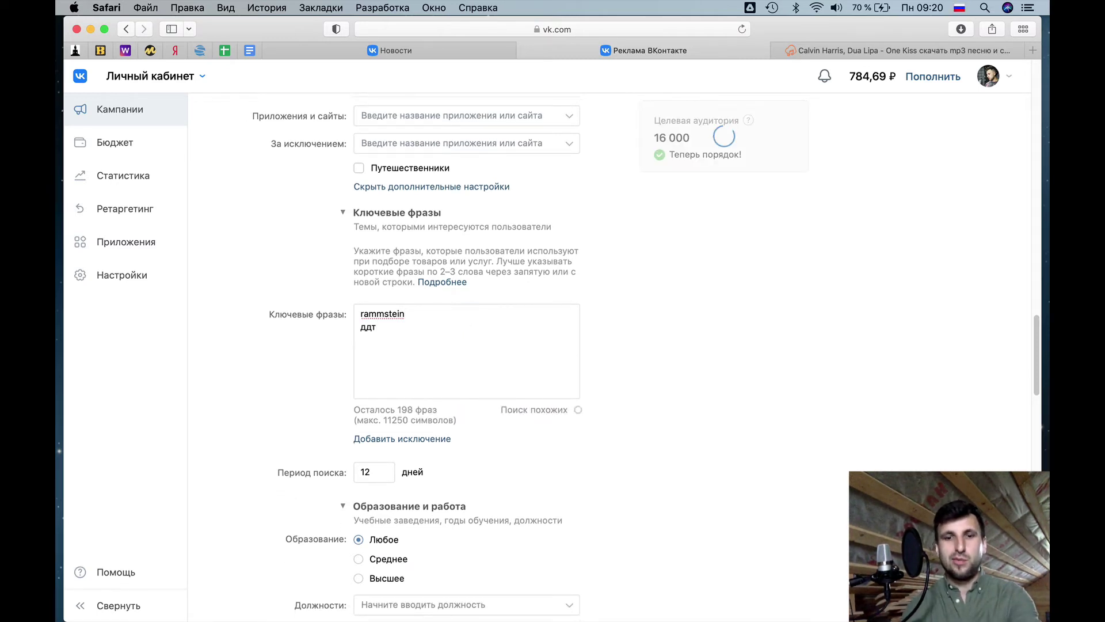
{"action": "type", "text": "монеточка"}
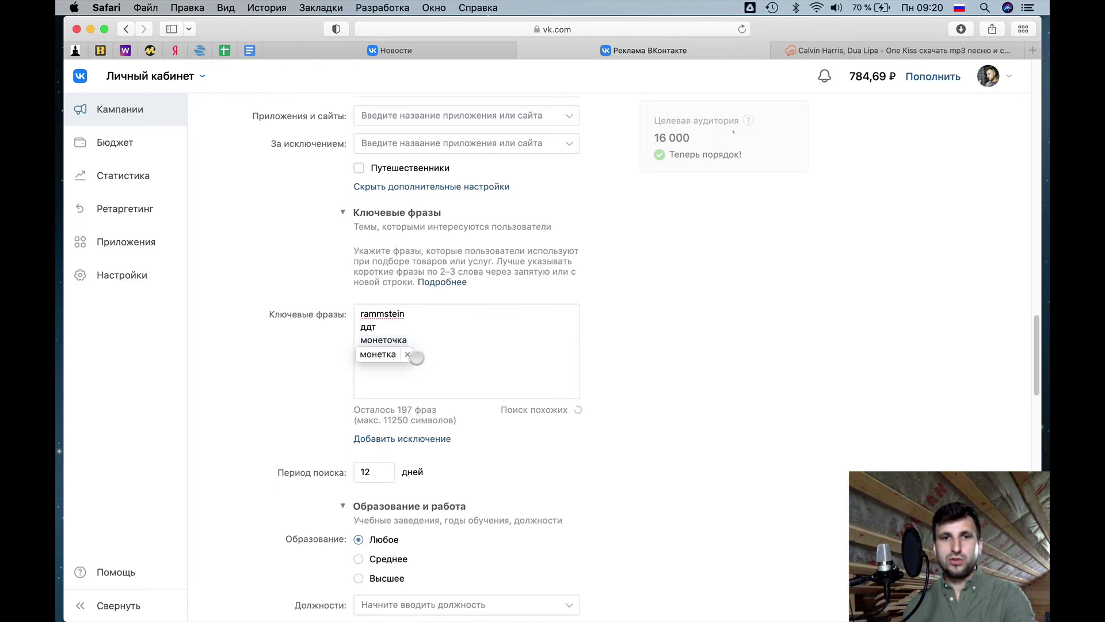
{"action": "left_click", "coordinate": [408, 354]}
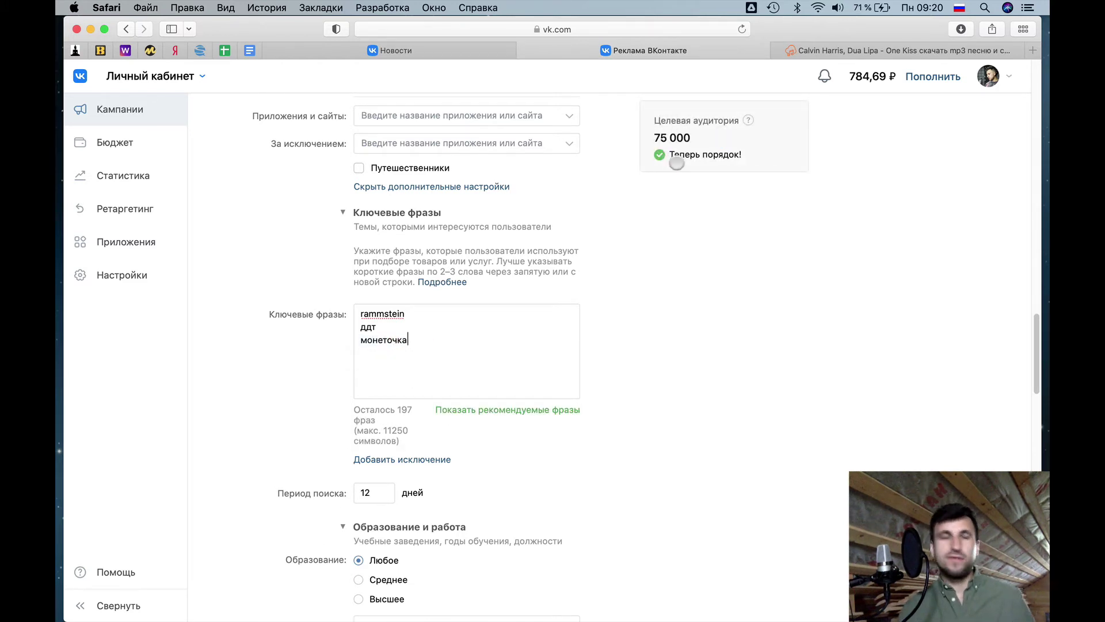
- Show the recommended phrases, add «ддт шевчук» to the key phrases and close the recommendations without adding the rest
{"action": "mouse_move", "coordinate": [656, 172]}
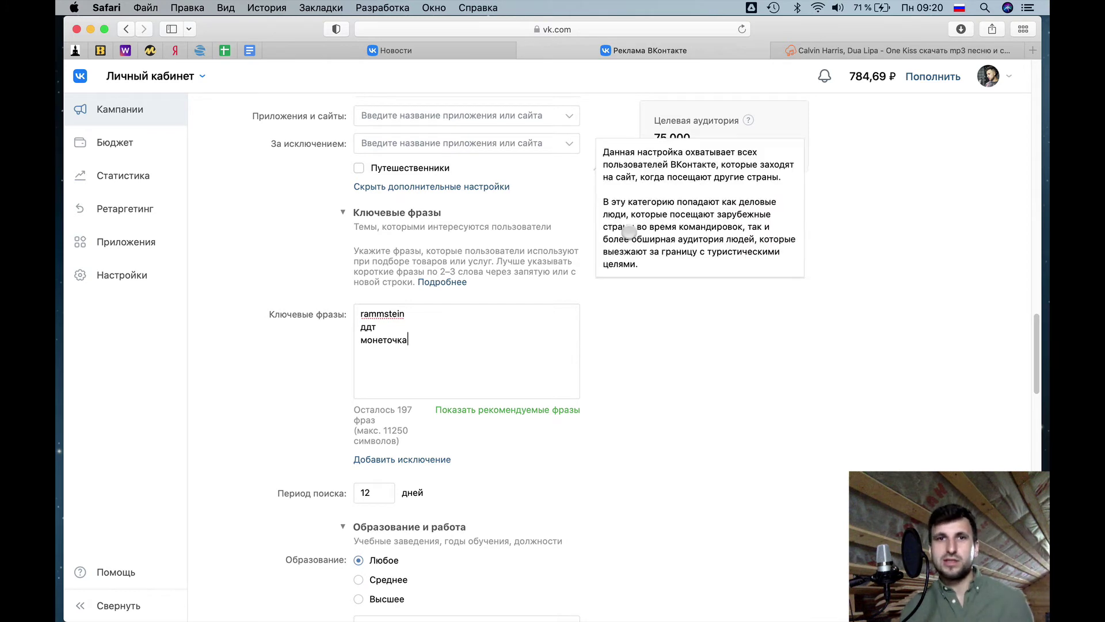
{"action": "left_click", "coordinate": [616, 398]}
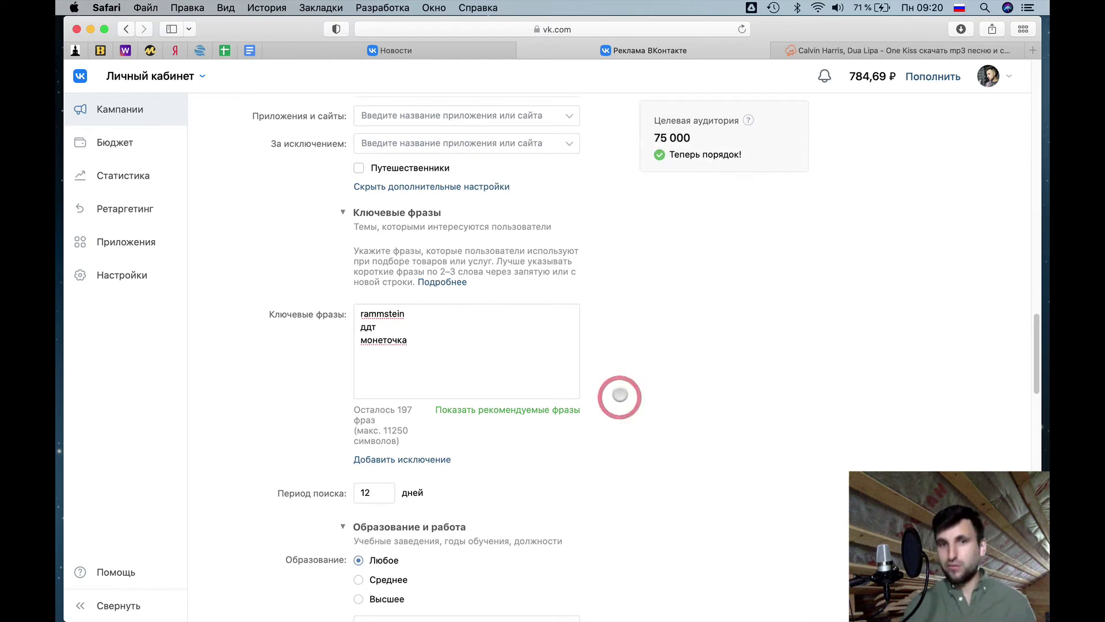
{"action": "left_click", "coordinate": [550, 407]}
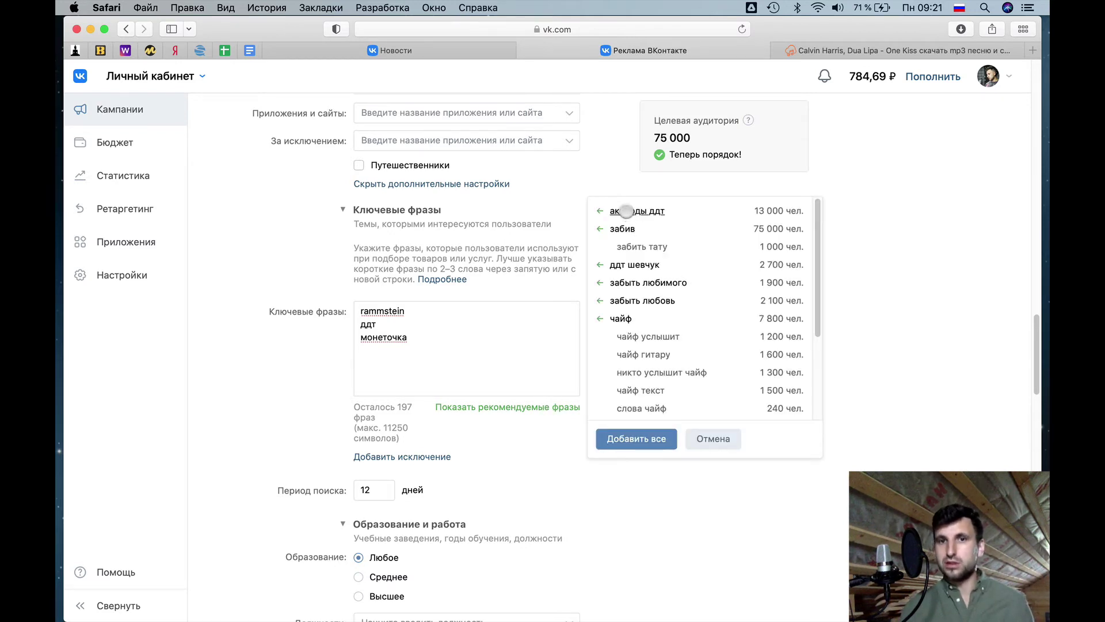
{"action": "left_click", "coordinate": [627, 264]}
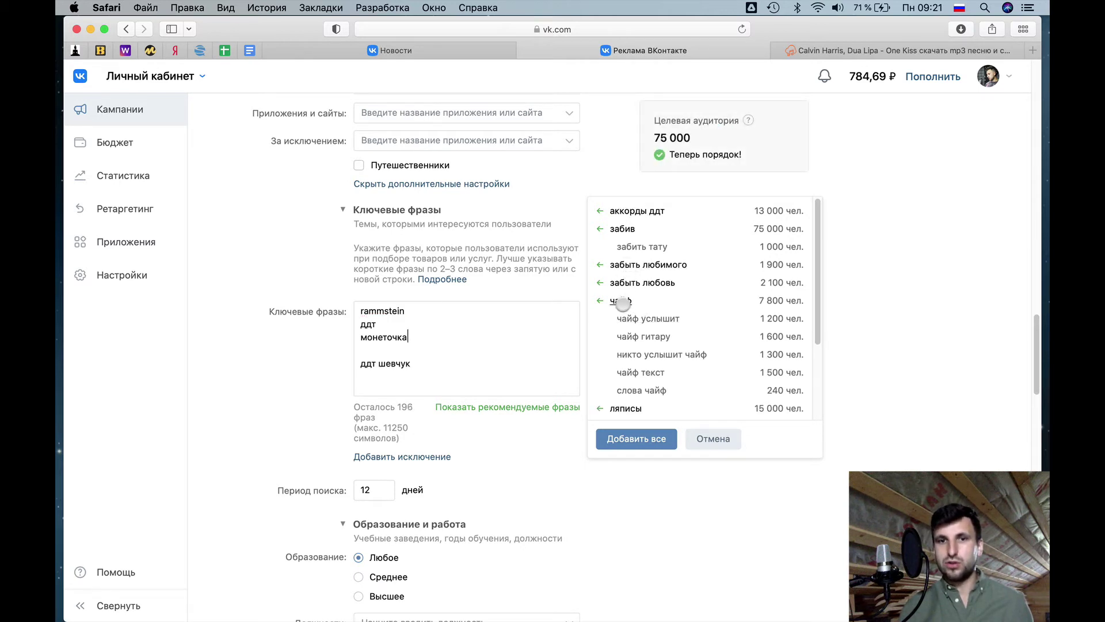
{"action": "scroll", "coordinate": [633, 357], "scroll_direction": "down", "scroll_amount": 3}
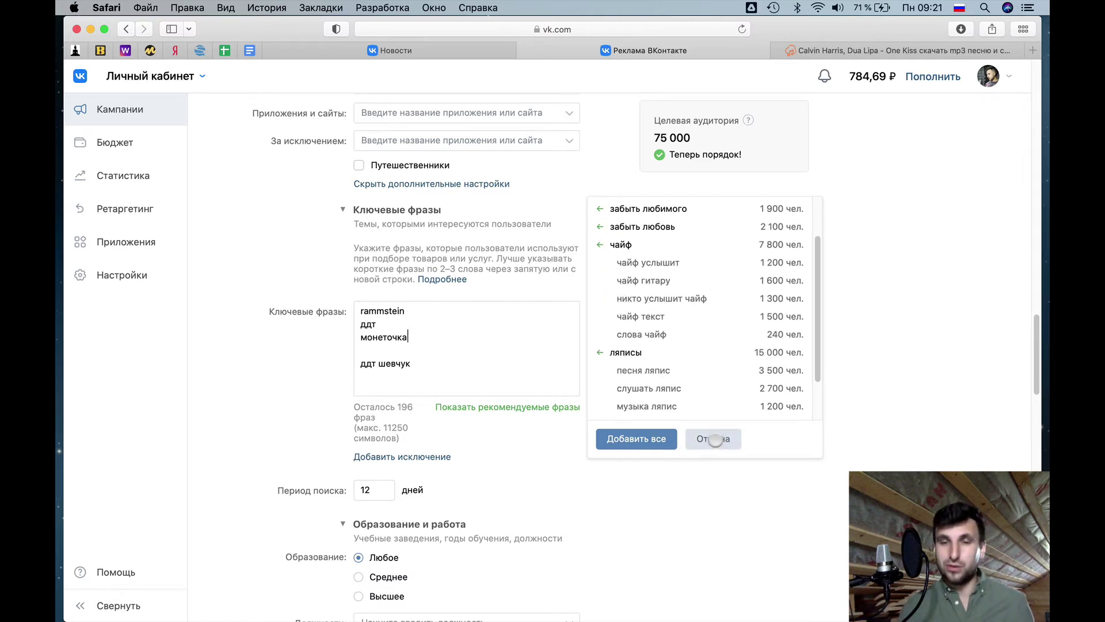
{"action": "left_click", "coordinate": [714, 441]}
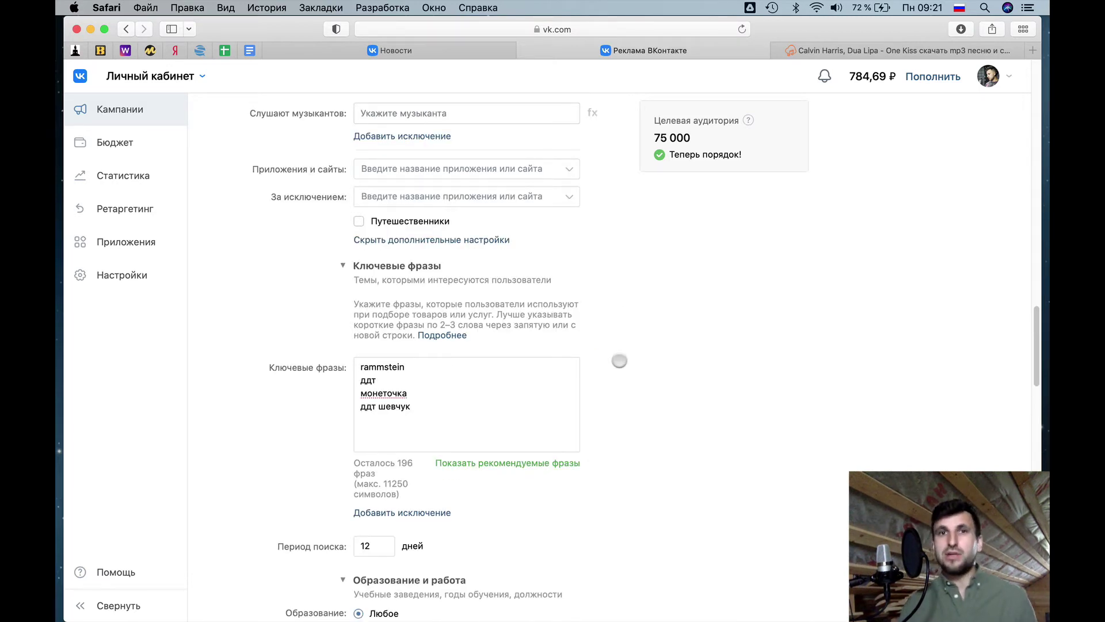
- Try adding «VK Musicians» to «Активность в сообществах», check the target audience estimate and remove the community again
{"action": "scroll", "coordinate": [618, 360], "scroll_direction": "up", "scroll_amount": 3}
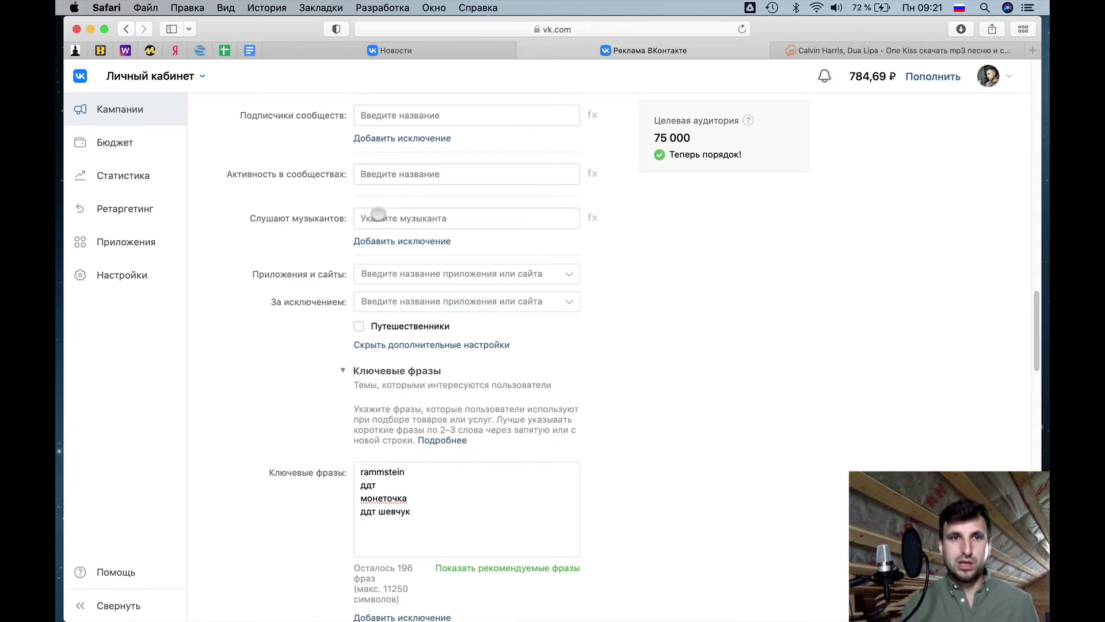
{"action": "left_click", "coordinate": [385, 174]}
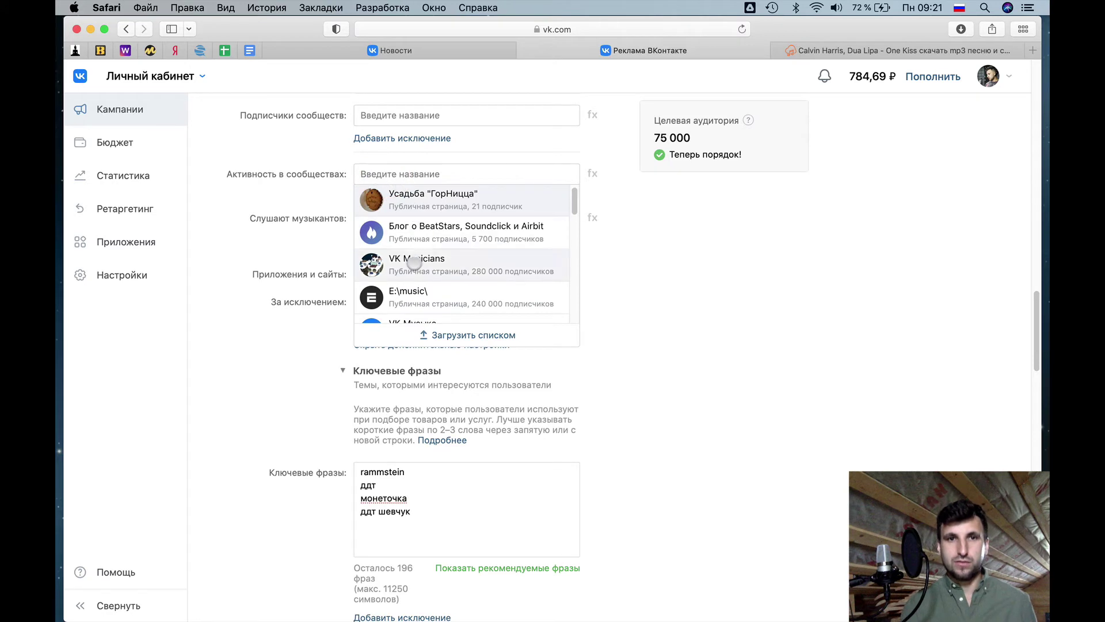
{"action": "left_click", "coordinate": [407, 262]}
{"action": "left_click", "coordinate": [681, 138]}
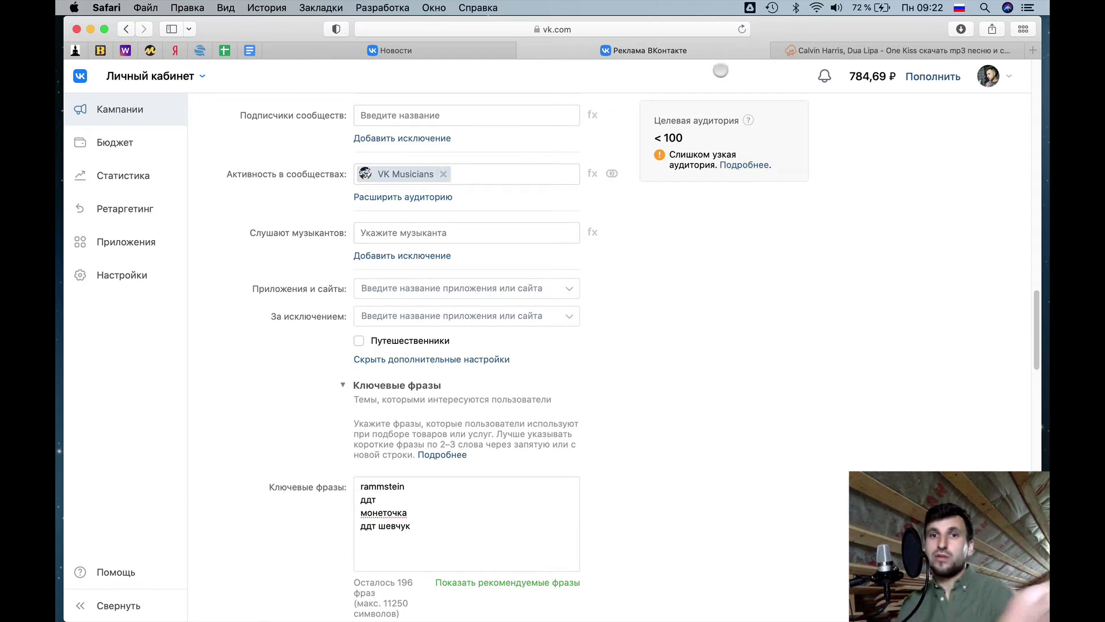
{"action": "left_click_drag", "start_coordinate": [643, 113], "coordinate": [763, 177]}
{"action": "left_click", "coordinate": [806, 217]}
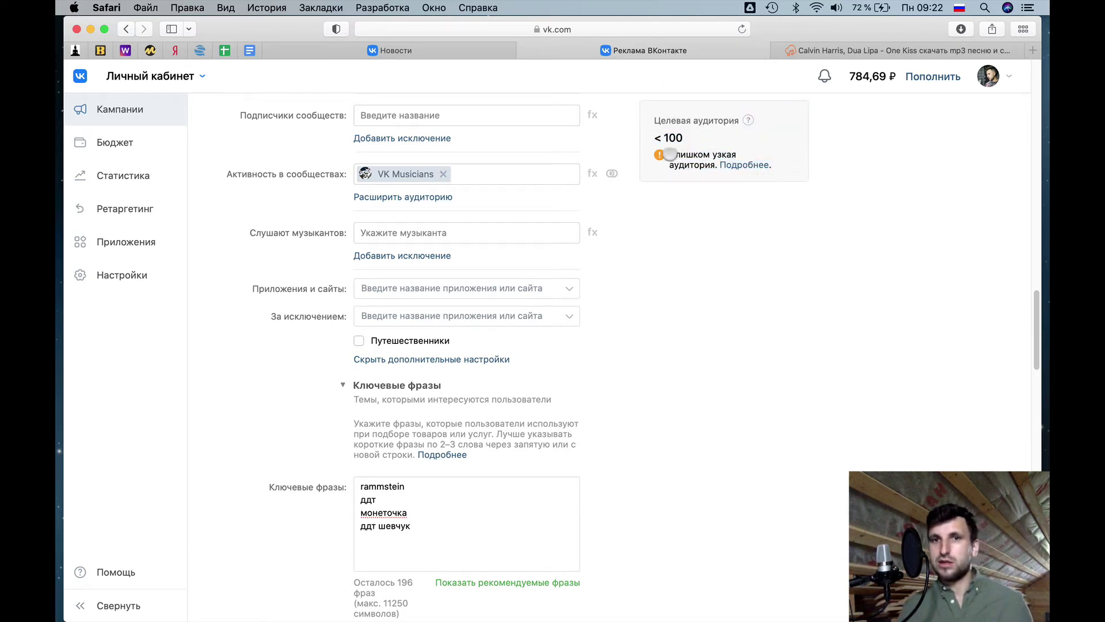
{"action": "left_click_drag", "start_coordinate": [669, 155], "coordinate": [713, 166]}
{"action": "left_click", "coordinate": [644, 223]}
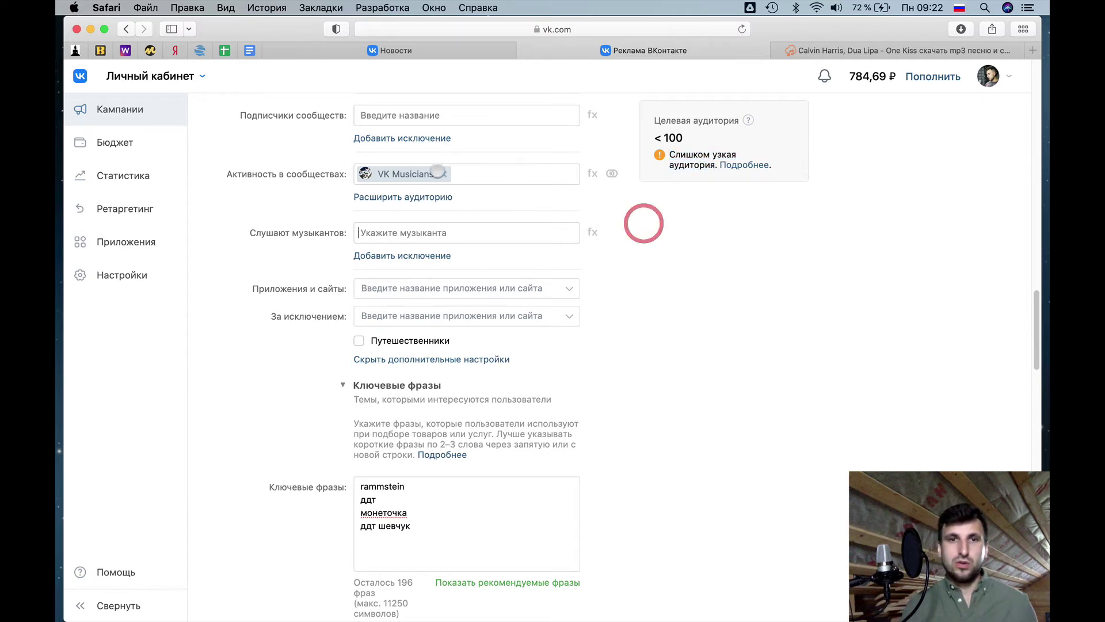
{"action": "left_click", "coordinate": [443, 174]}
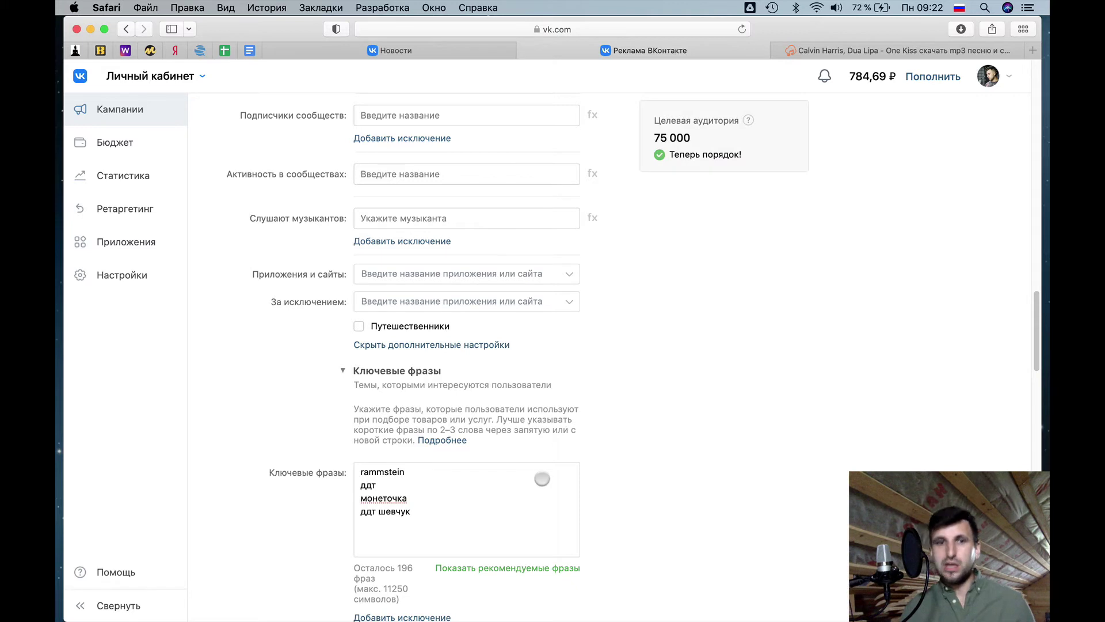
- Delete all phrases from «Ключевые фразы»
{"action": "left_click", "coordinate": [471, 532]}
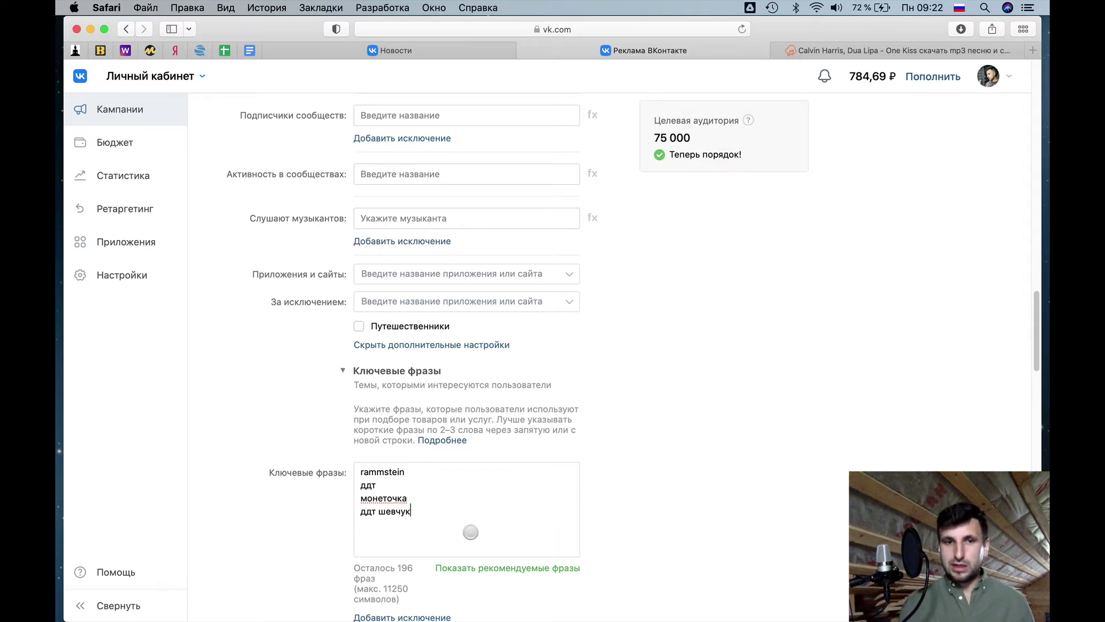
{"action": "left_click_drag", "start_coordinate": [470, 532], "coordinate": [359, 468]}
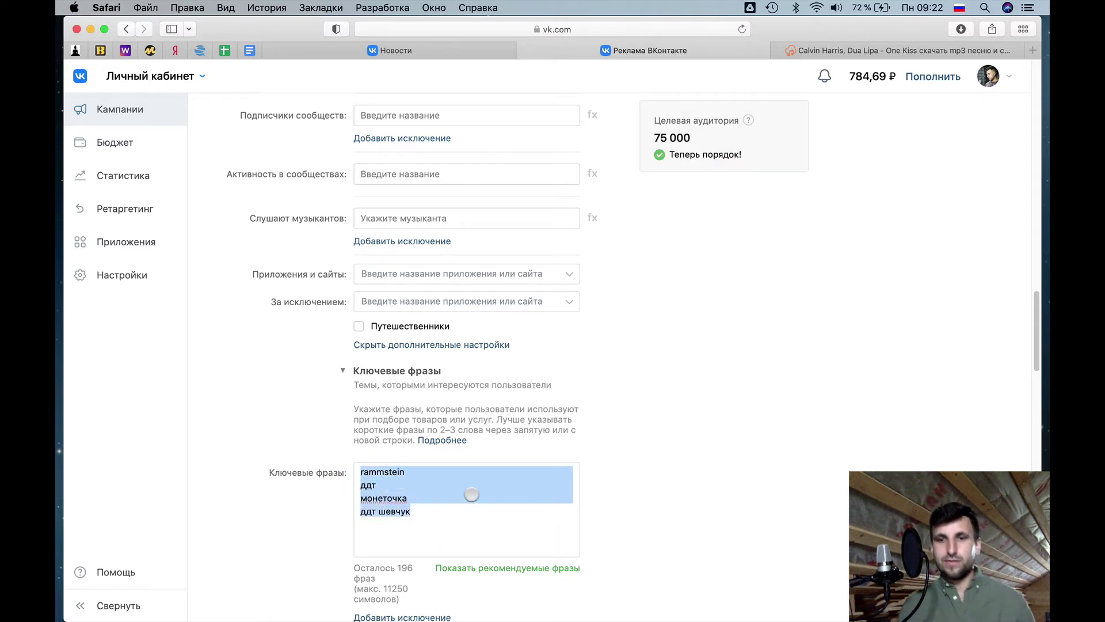
{"action": "key", "text": "BackSpace"}
- Review the community activity, musician listener, community subscriber and key phrase filters without choosing anything
{"action": "scroll", "coordinate": [665, 321], "scroll_direction": "up", "scroll_amount": 3}
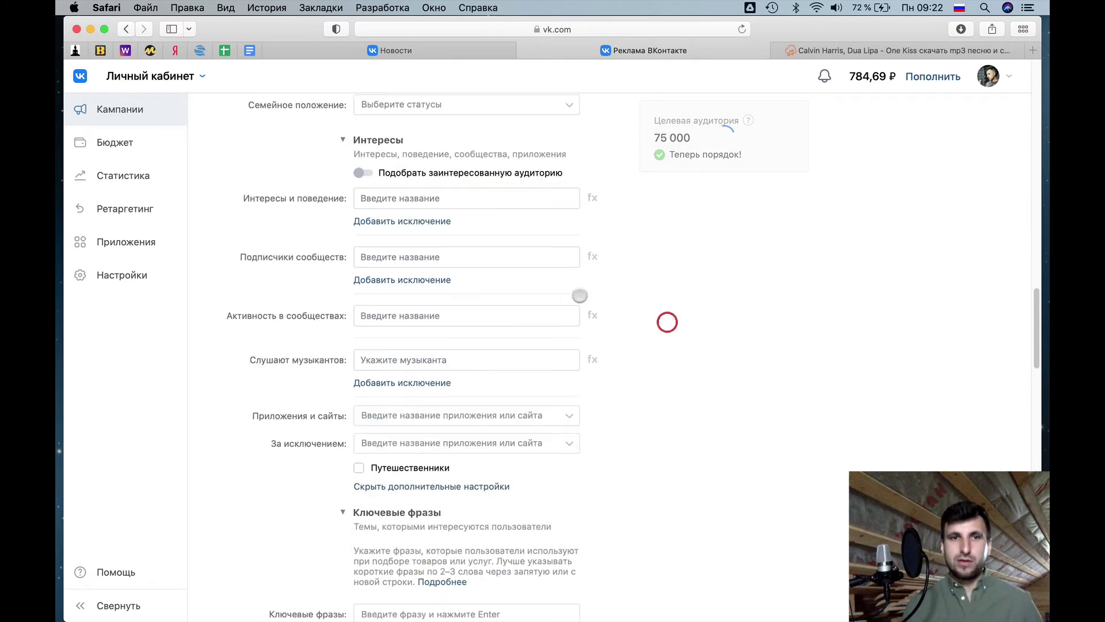
{"action": "left_click", "coordinate": [407, 316]}
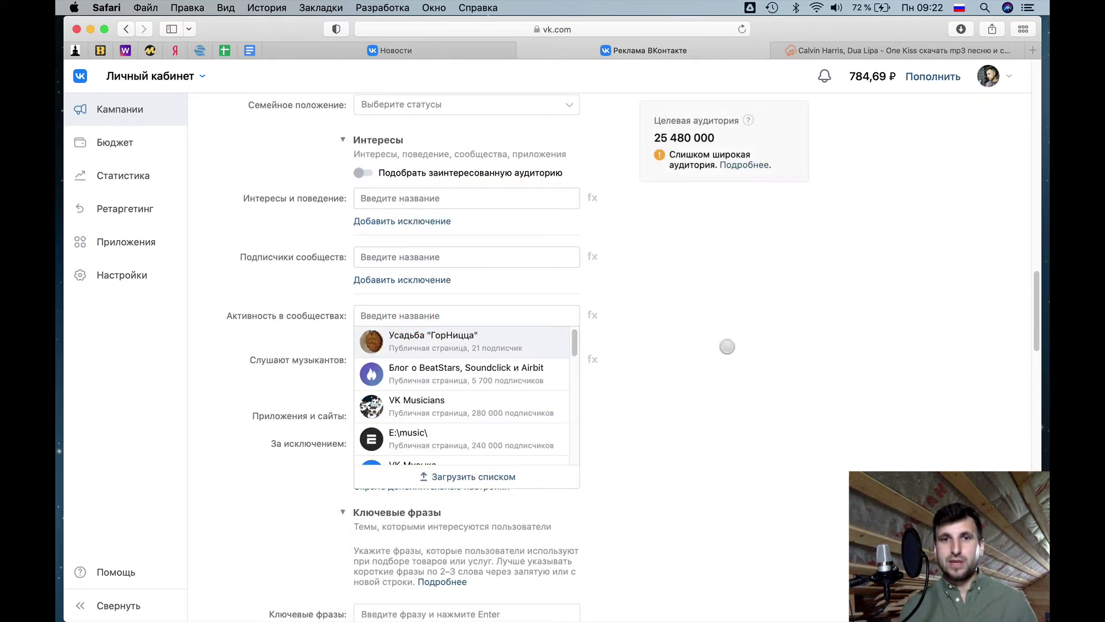
{"action": "left_click", "coordinate": [727, 346]}
{"action": "left_click", "coordinate": [442, 359]}
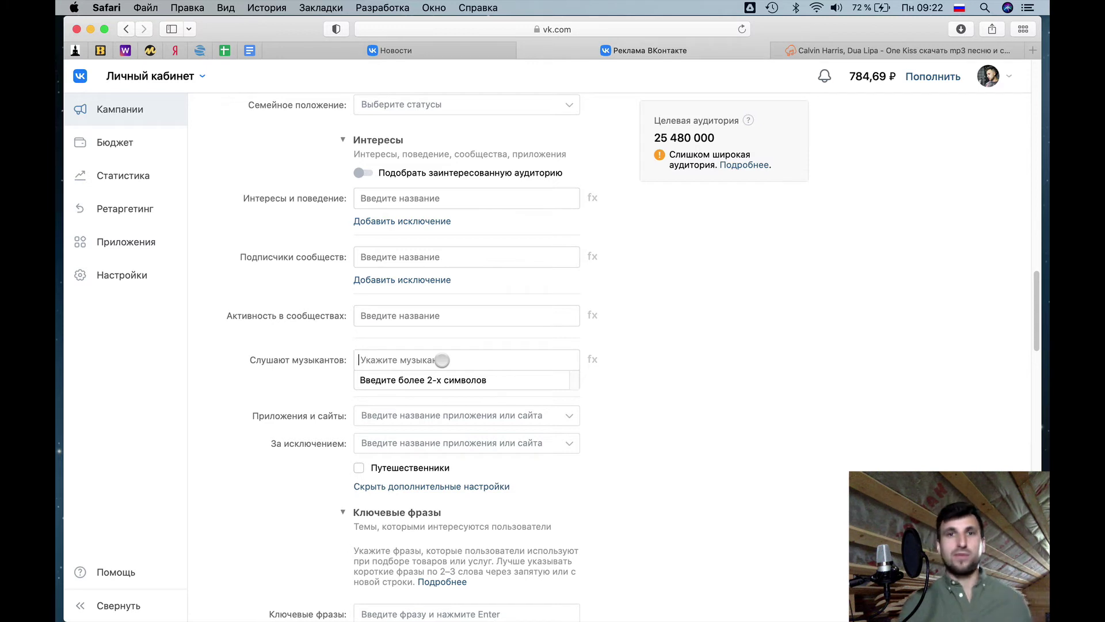
{"action": "left_click", "coordinate": [641, 336]}
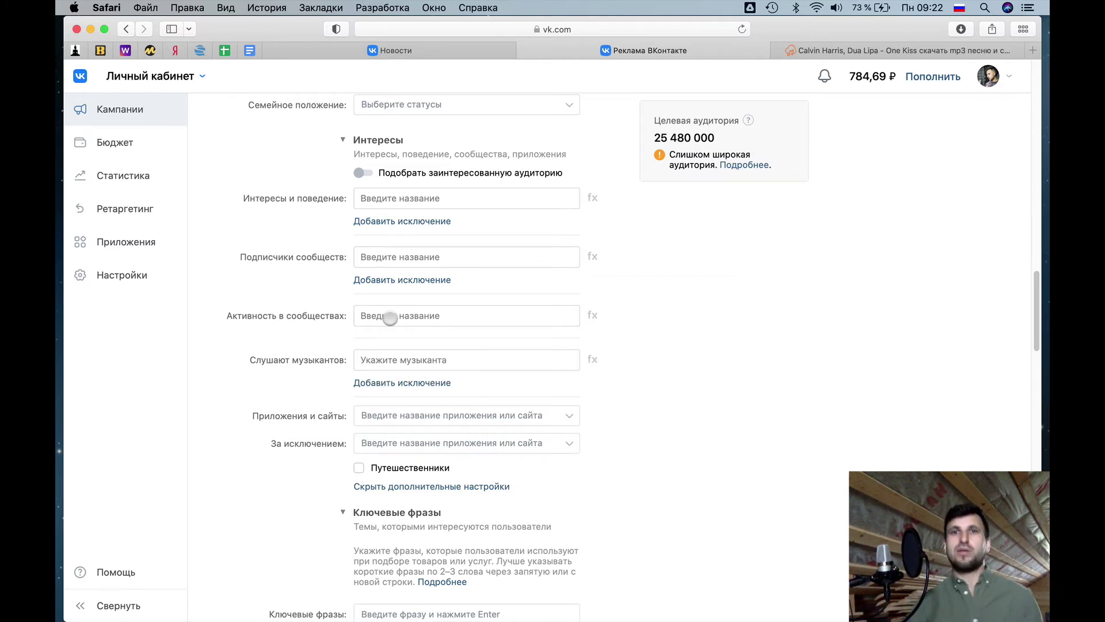
{"action": "left_click", "coordinate": [425, 257]}
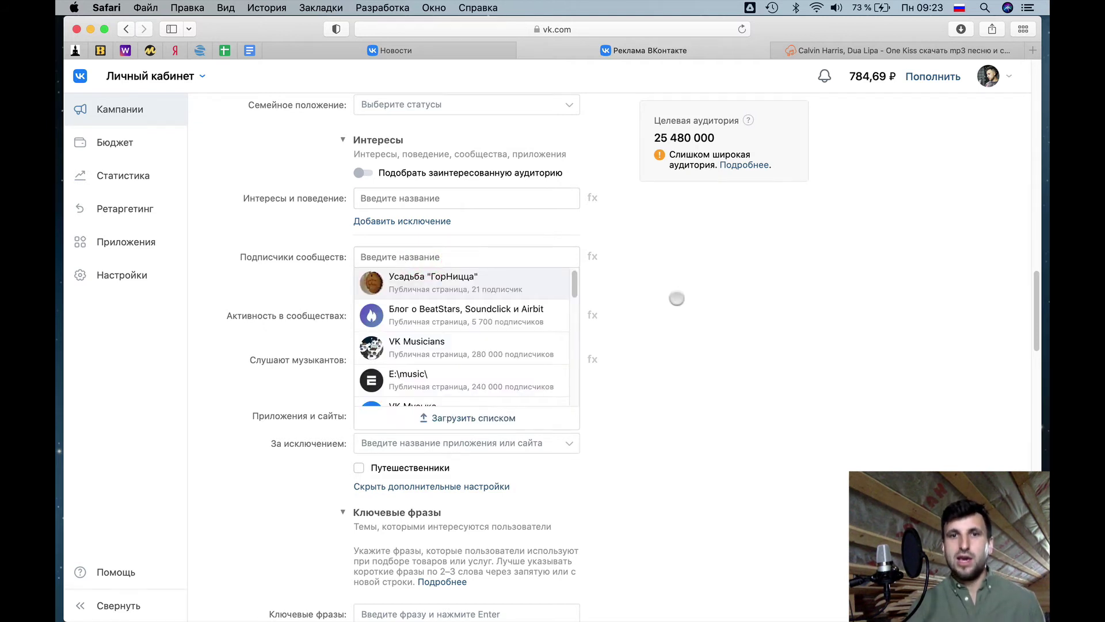
{"action": "left_click", "coordinate": [676, 297]}
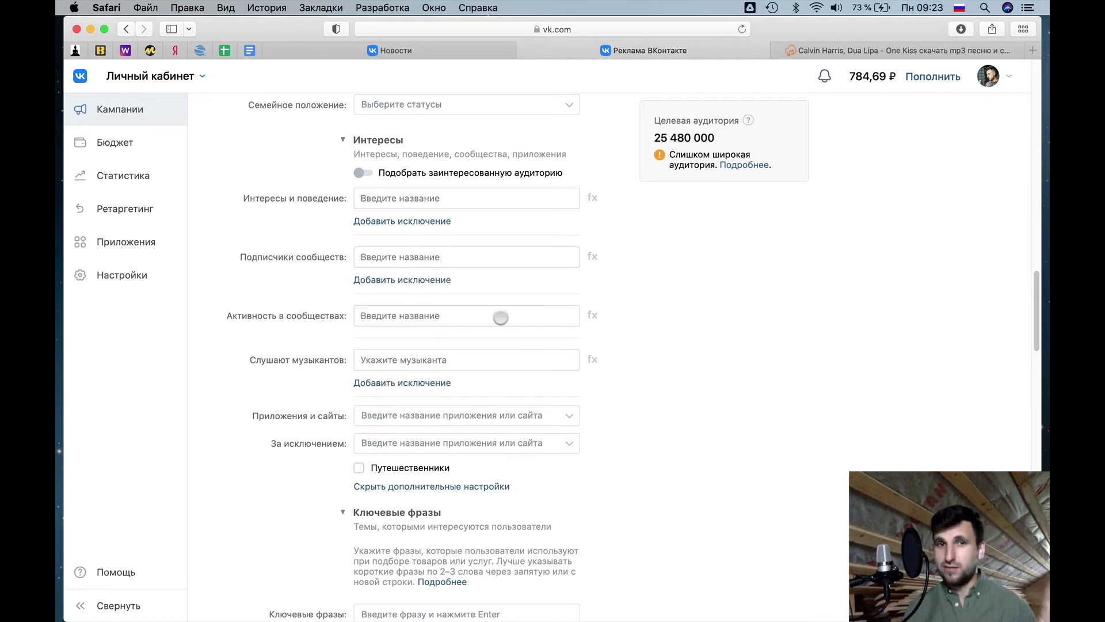
{"action": "left_click", "coordinate": [490, 322]}
{"action": "scroll", "coordinate": [434, 353], "scroll_direction": "down", "scroll_amount": 1}
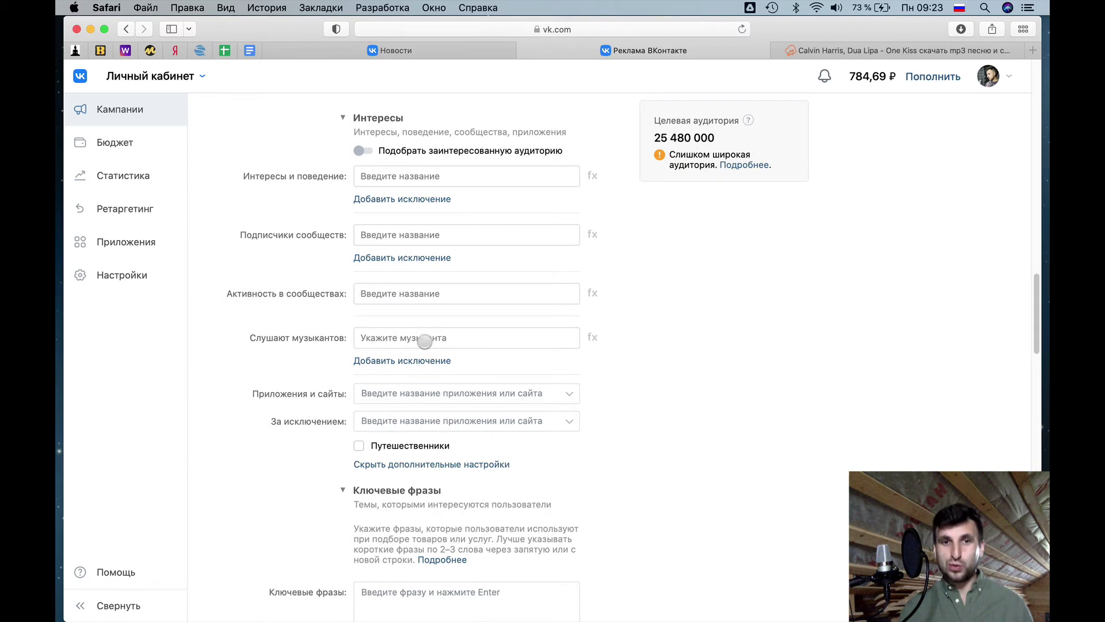
{"action": "left_click", "coordinate": [434, 337]}
{"action": "scroll", "coordinate": [633, 328], "scroll_direction": "down", "scroll_amount": 6}
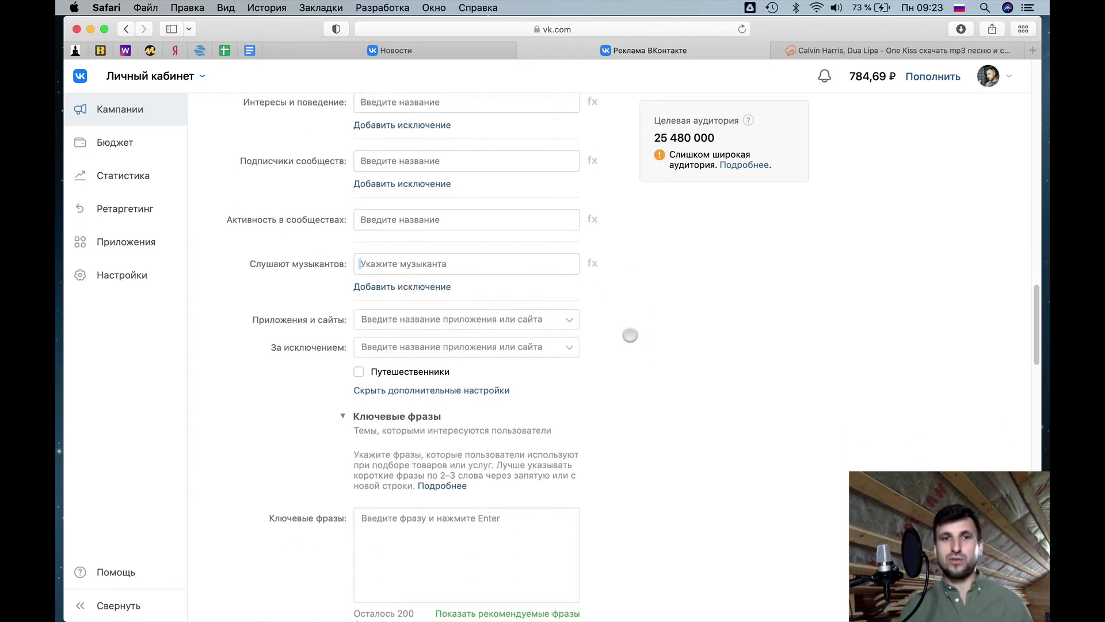
{"action": "scroll", "coordinate": [513, 431], "scroll_direction": "down", "scroll_amount": 1}
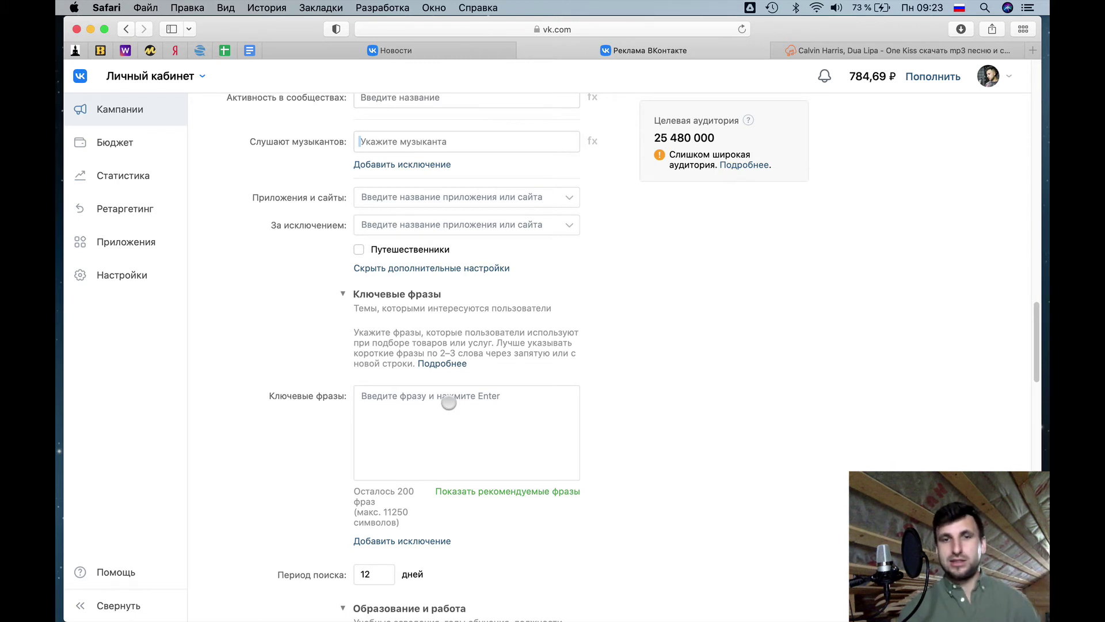
- Look through the education and work settings, the additional audience parameters and the audience saving options
{"action": "scroll", "coordinate": [449, 402], "scroll_direction": "down", "scroll_amount": 5}
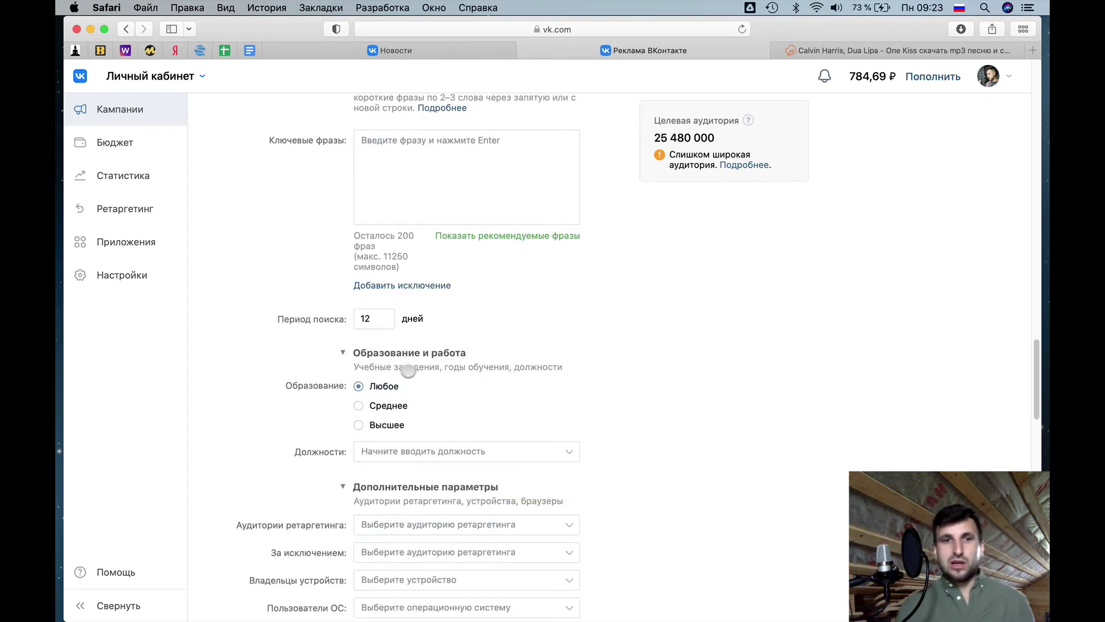
{"action": "scroll", "coordinate": [415, 368], "scroll_direction": "down", "scroll_amount": 2}
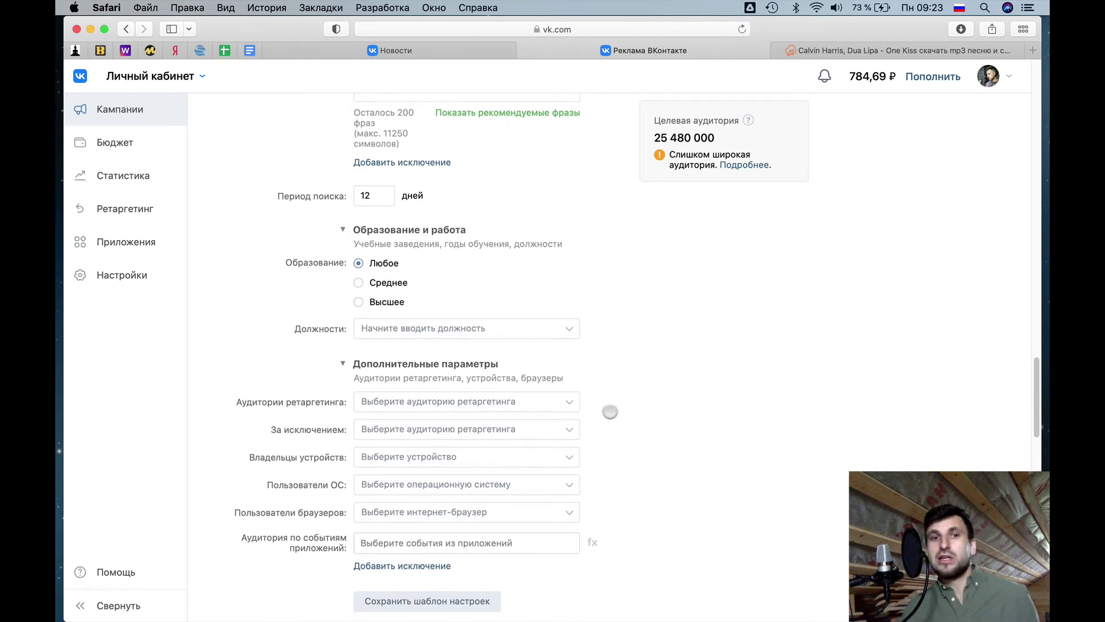
{"action": "scroll", "coordinate": [609, 294], "scroll_direction": "down", "scroll_amount": 2}
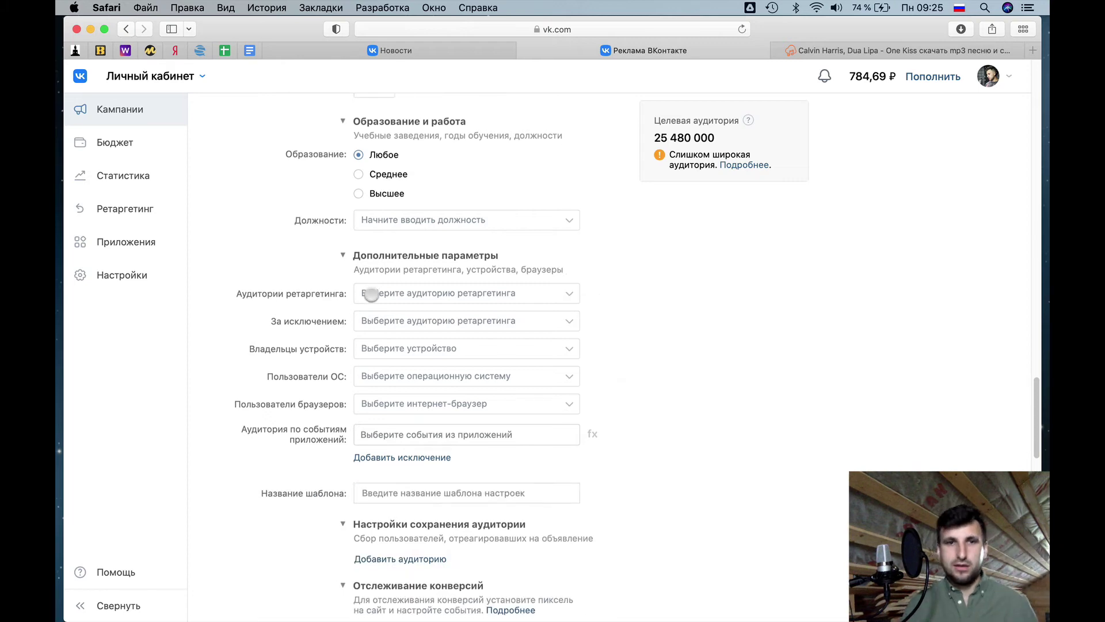
{"action": "mouse_move", "coordinate": [370, 292]}
{"action": "scroll", "coordinate": [370, 291], "scroll_direction": "down", "scroll_amount": 5}
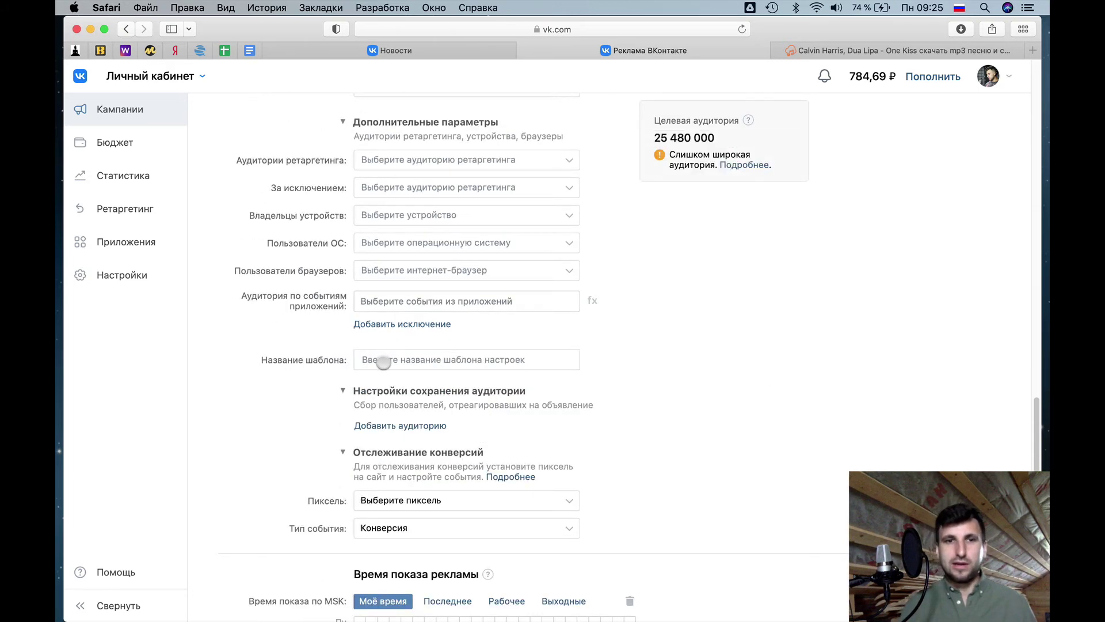
{"action": "scroll", "coordinate": [380, 391], "scroll_direction": "down", "scroll_amount": 1}
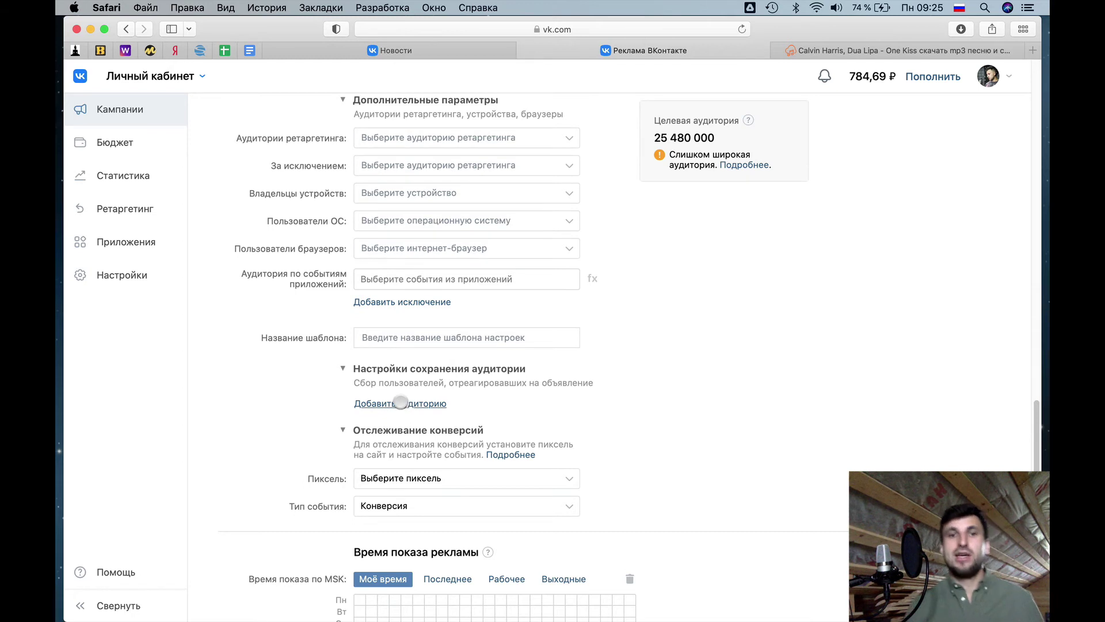
- Add a new retargeting audience «Понравилось» that collects users with the event «Понравилась запись»
{"action": "left_click", "coordinate": [400, 403]}
{"action": "left_click", "coordinate": [486, 403]}
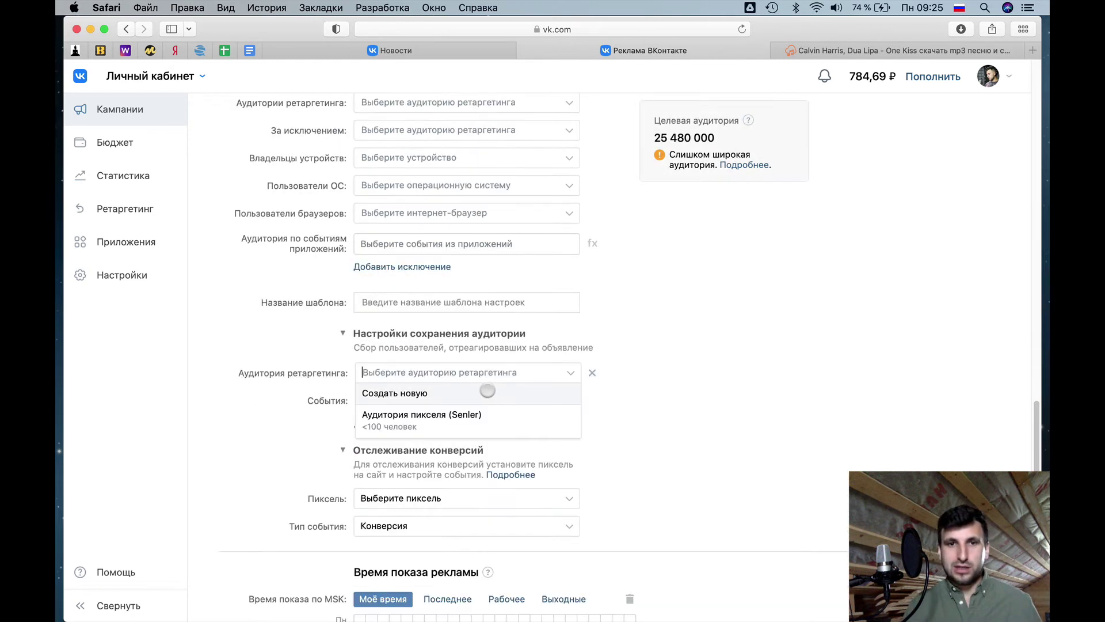
{"action": "left_click", "coordinate": [487, 389]}
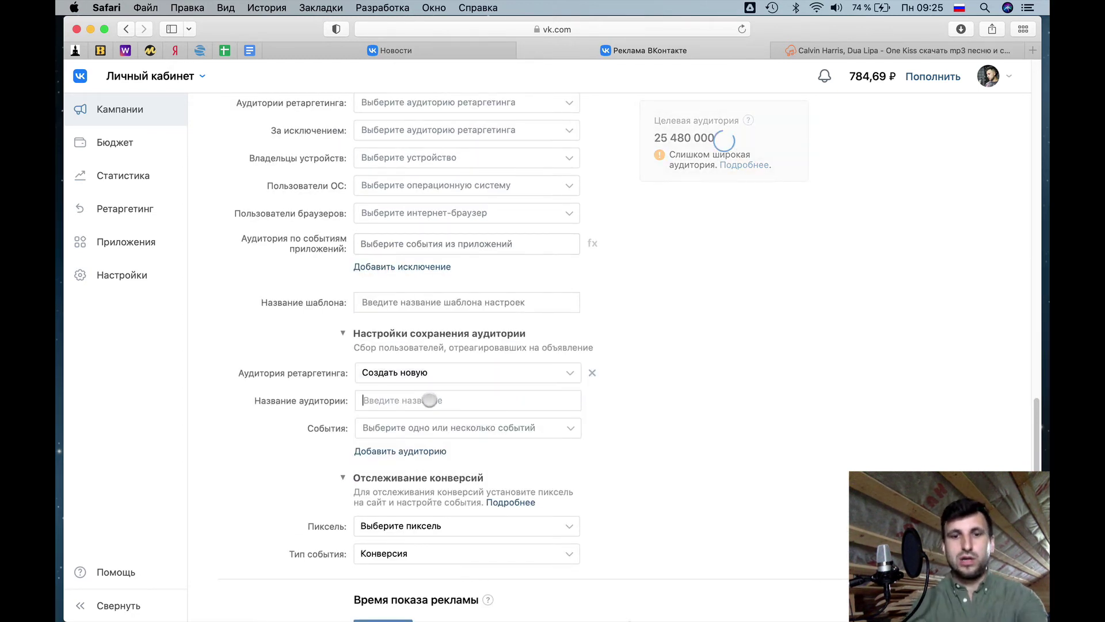
{"action": "type", "text": "Понр"}
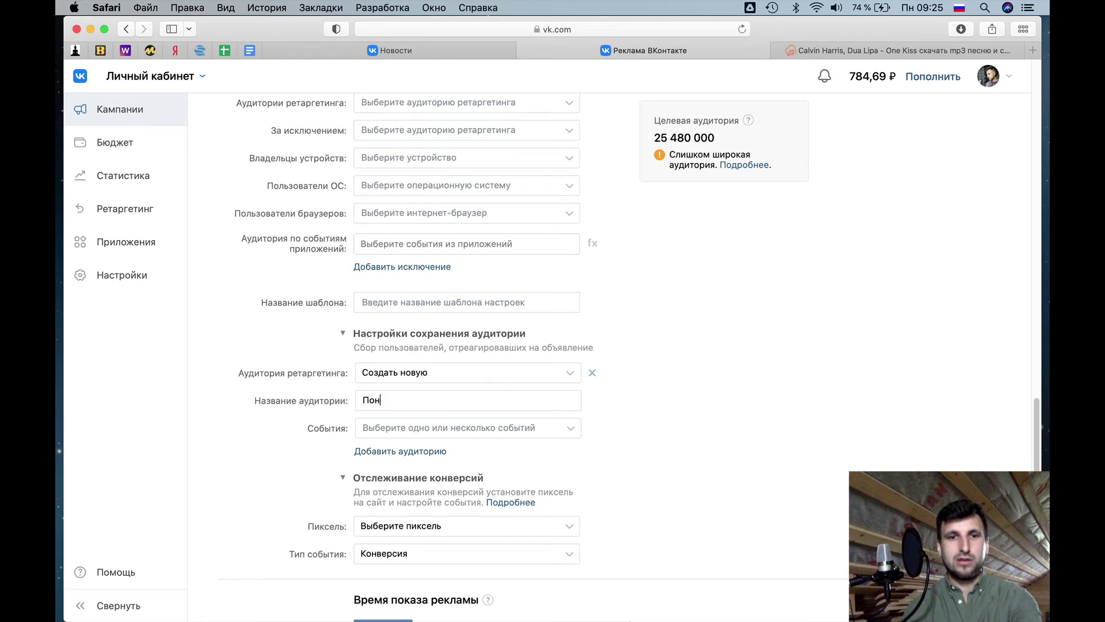
{"action": "left_click", "coordinate": [442, 404]}
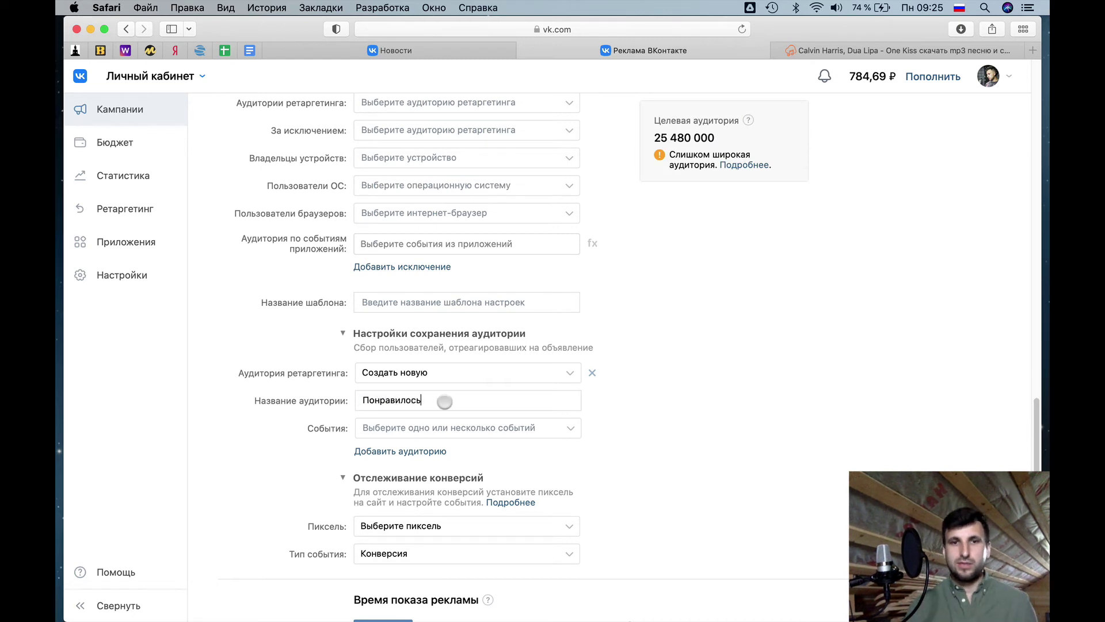
{"action": "left_click", "coordinate": [482, 431]}
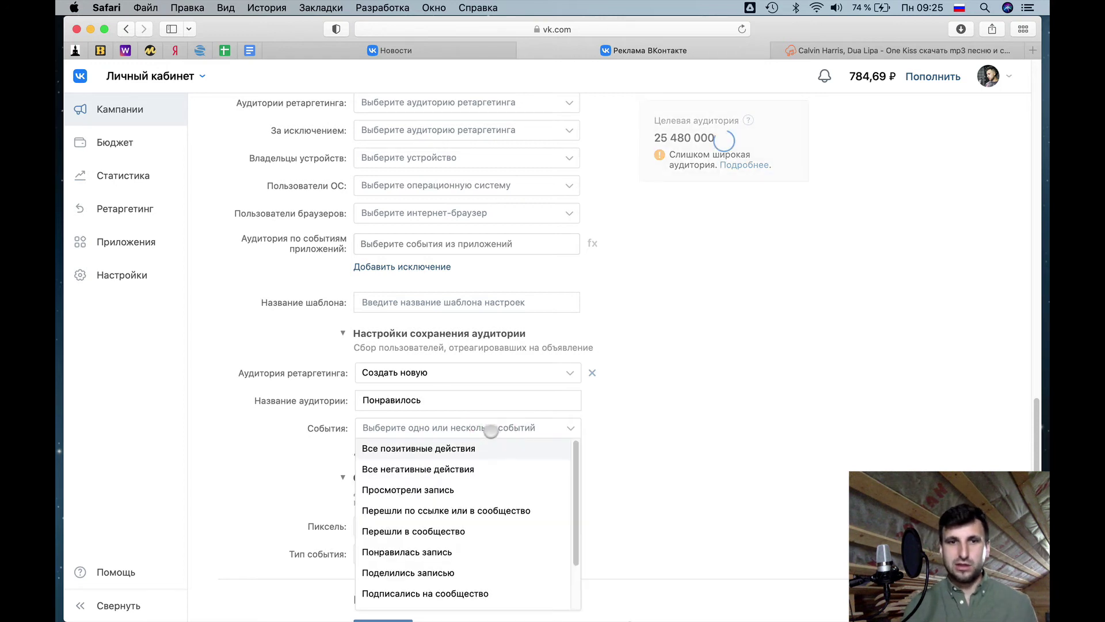
{"action": "scroll", "coordinate": [482, 438], "scroll_direction": "down", "scroll_amount": 1}
{"action": "scroll", "coordinate": [481, 440], "scroll_direction": "up", "scroll_amount": 1}
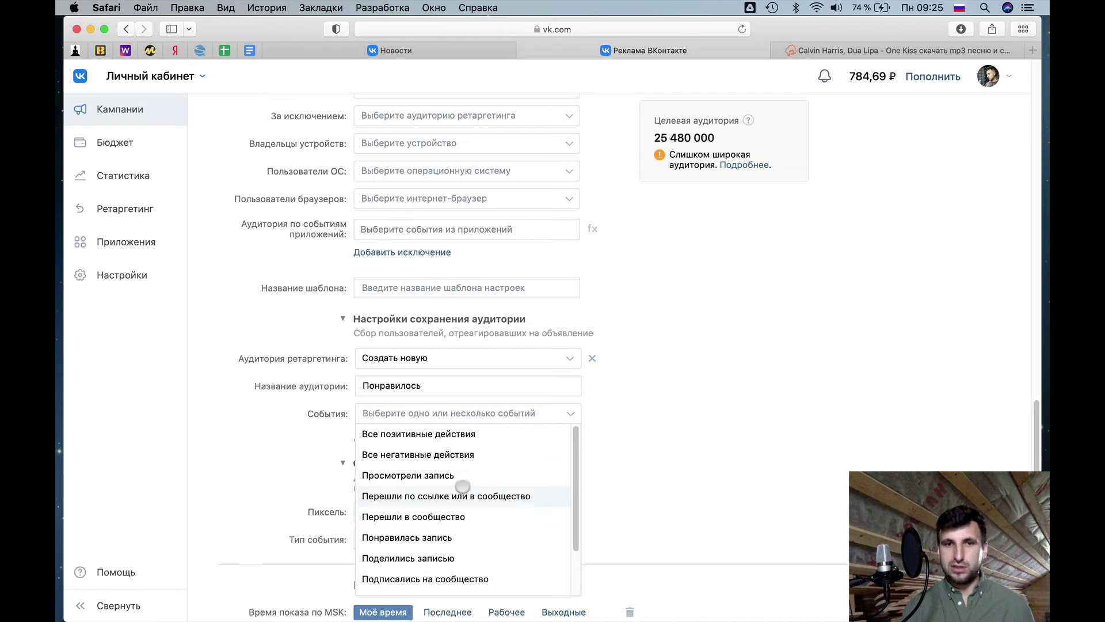
{"action": "left_click", "coordinate": [423, 530]}
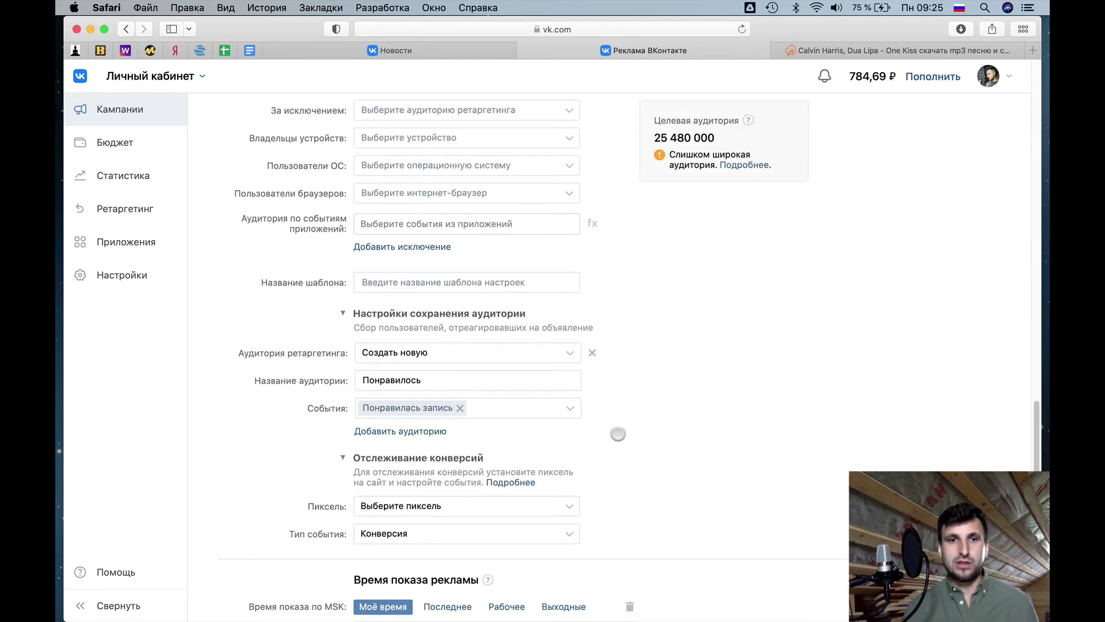
- Add a second new retargeting audience «видели» with the event «Просмотрели запись»
{"action": "left_click", "coordinate": [389, 428]}
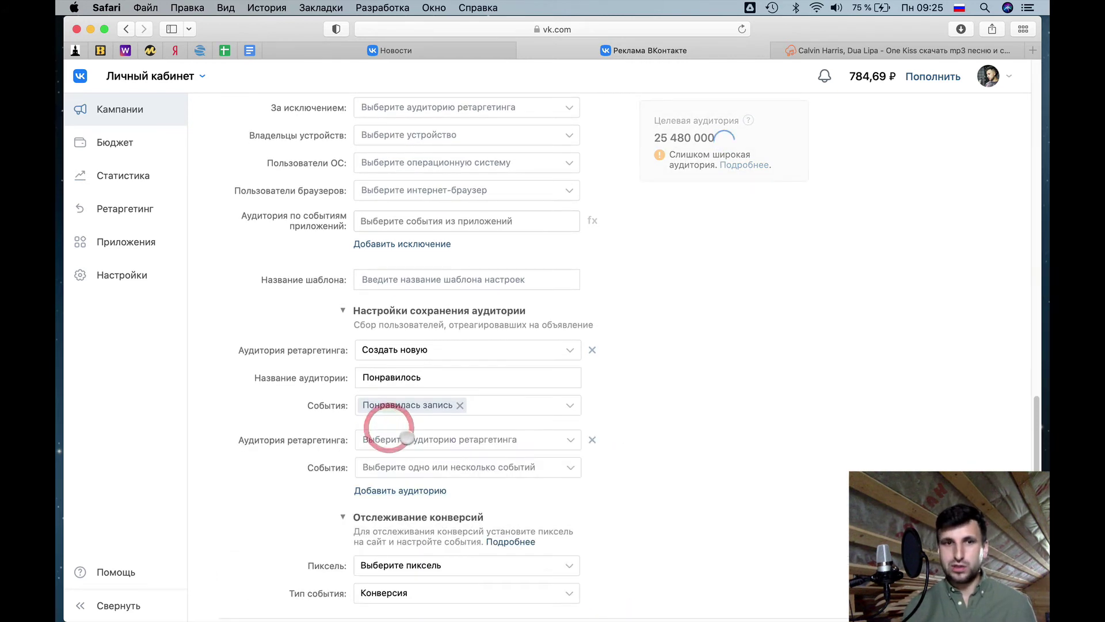
{"action": "left_click", "coordinate": [639, 399]}
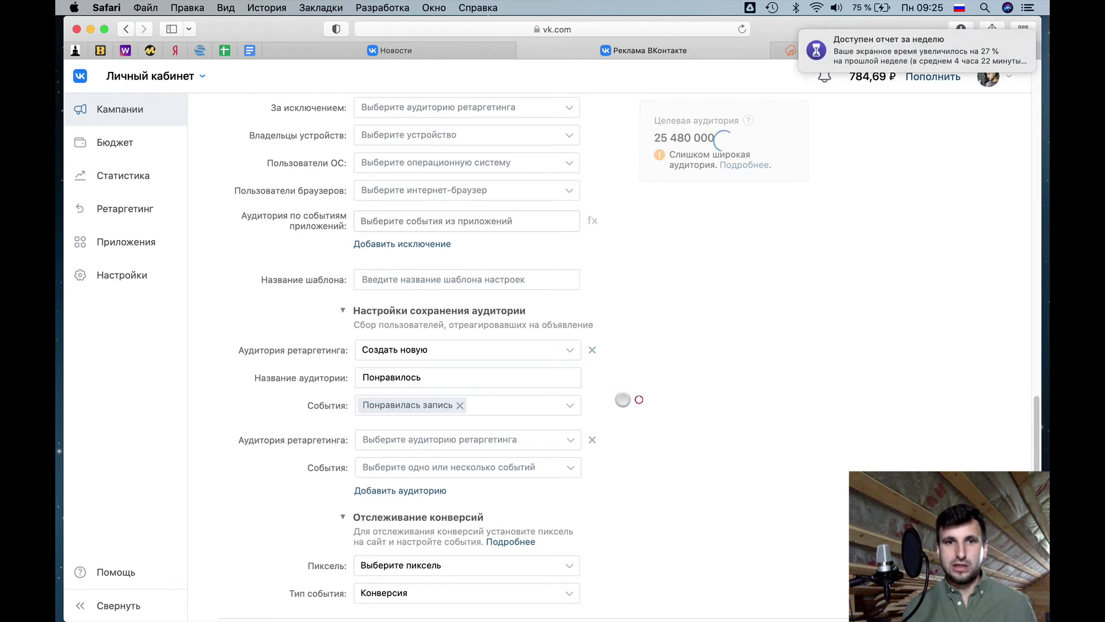
{"action": "left_click", "coordinate": [572, 439]}
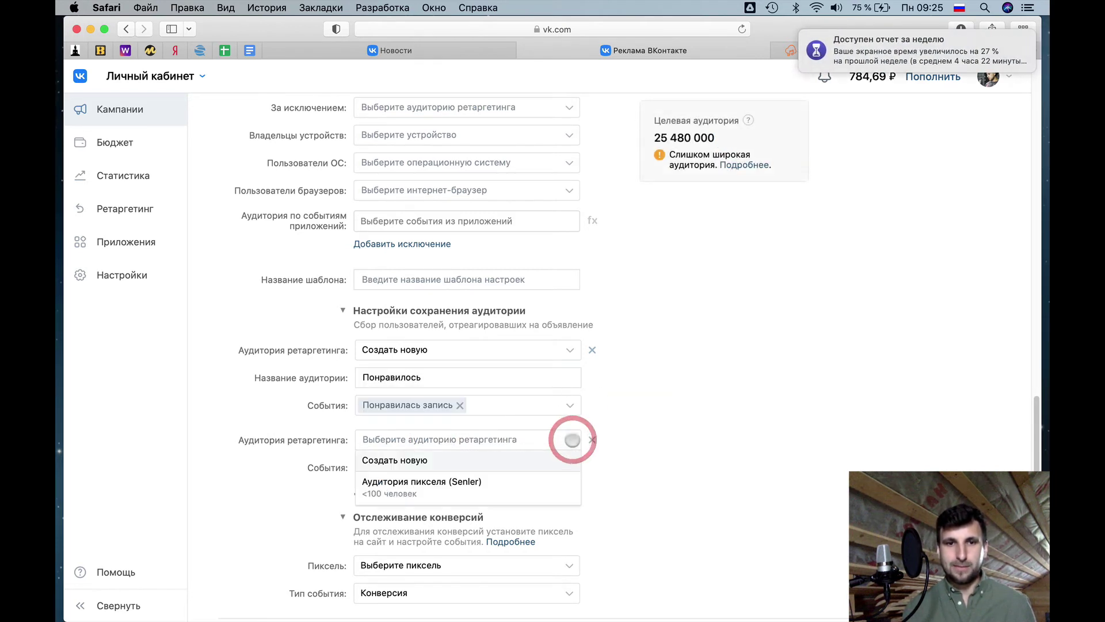
{"action": "key", "text": "Return"}
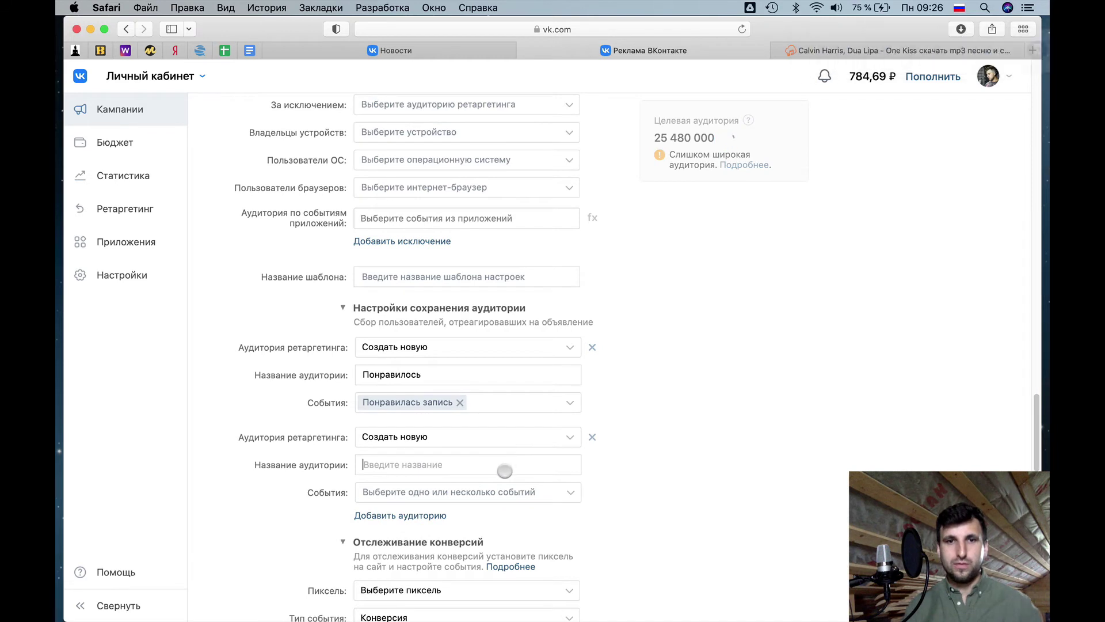
{"action": "left_click", "coordinate": [504, 466]}
{"action": "type", "text": "видели"}
{"action": "key", "text": "Tab"}
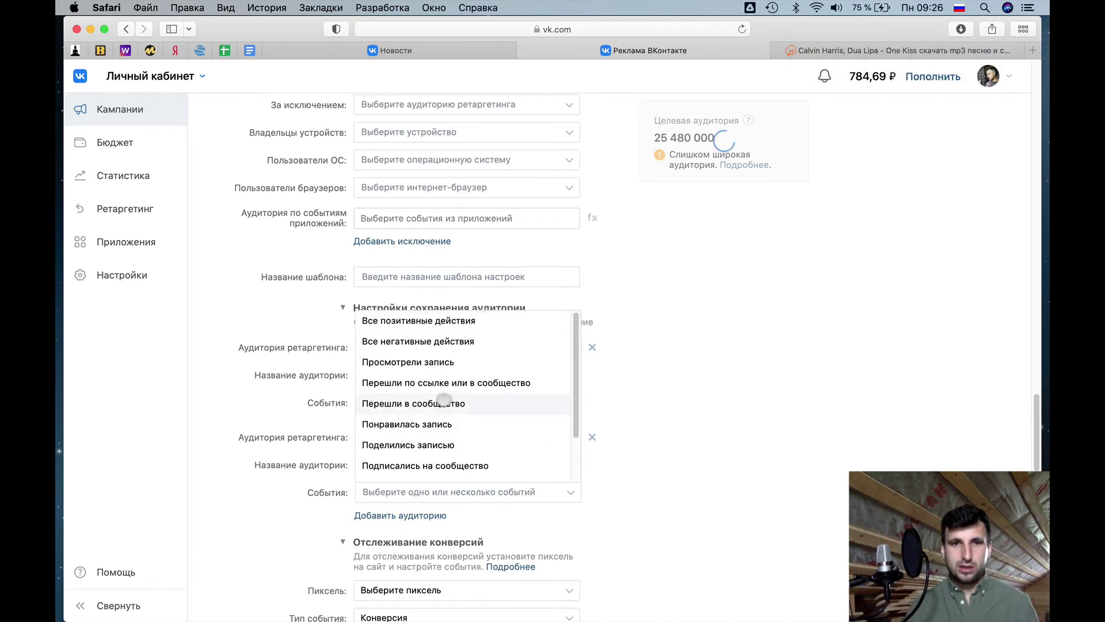
{"action": "left_click", "coordinate": [436, 364]}
{"action": "scroll", "coordinate": [563, 478], "scroll_direction": "down", "scroll_amount": 2}
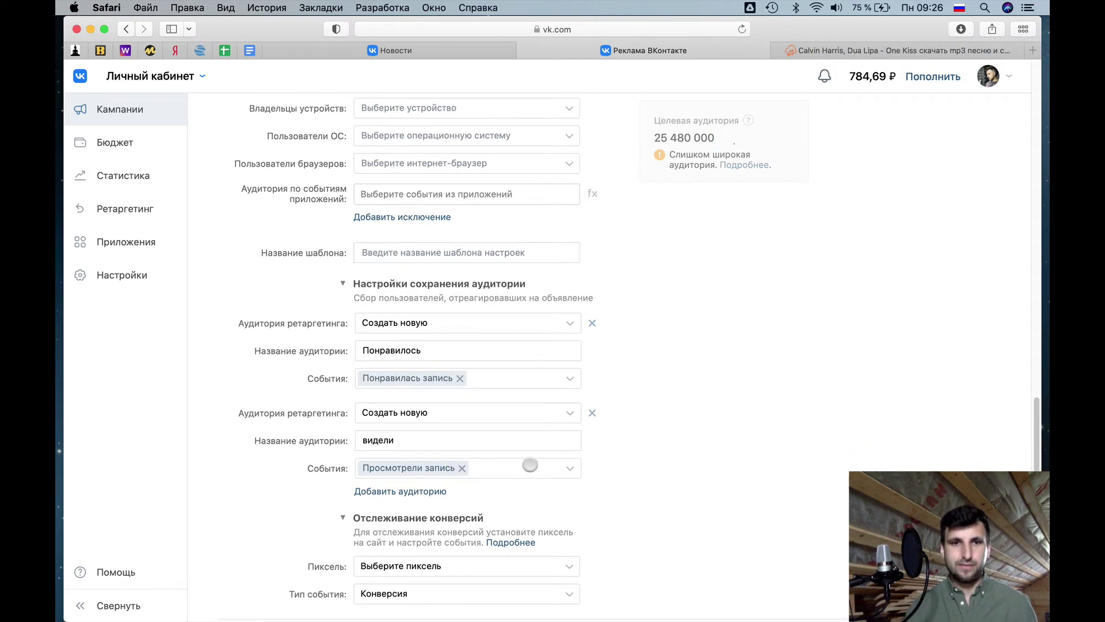
- Add a third new retargeting audience «Перешли» with the event «Перешли по ссылке или в сообщество»
{"action": "left_click", "coordinate": [414, 485]}
{"action": "scroll", "coordinate": [414, 482], "scroll_direction": "down", "scroll_amount": 1}
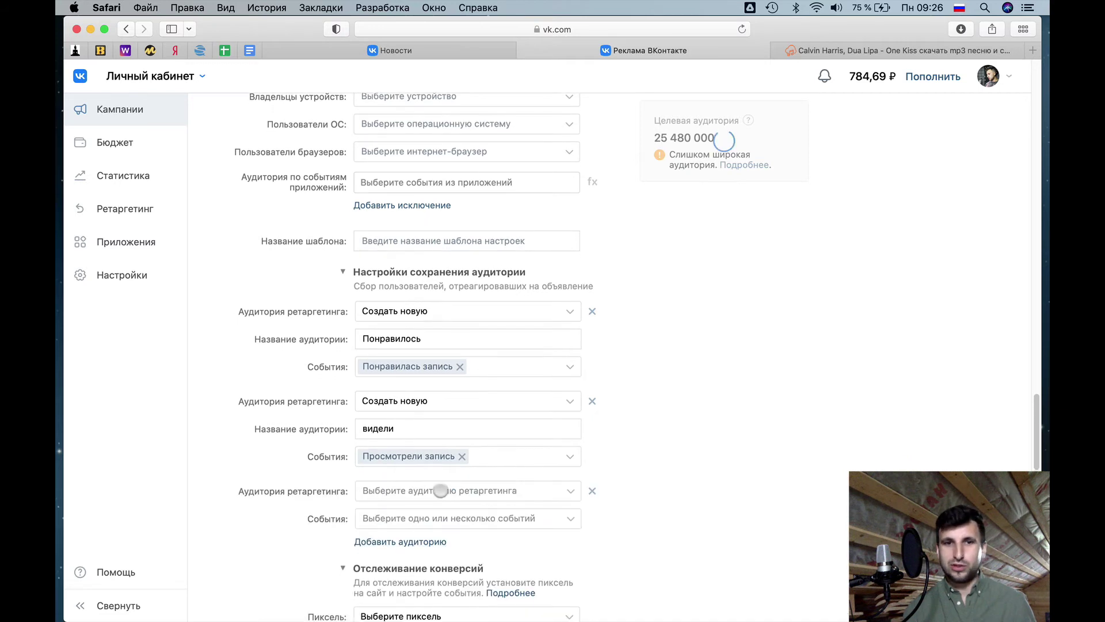
{"action": "left_click", "coordinate": [440, 489]}
{"action": "left_click", "coordinate": [425, 433]}
{"action": "scroll", "coordinate": [426, 473], "scroll_direction": "down", "scroll_amount": 2}
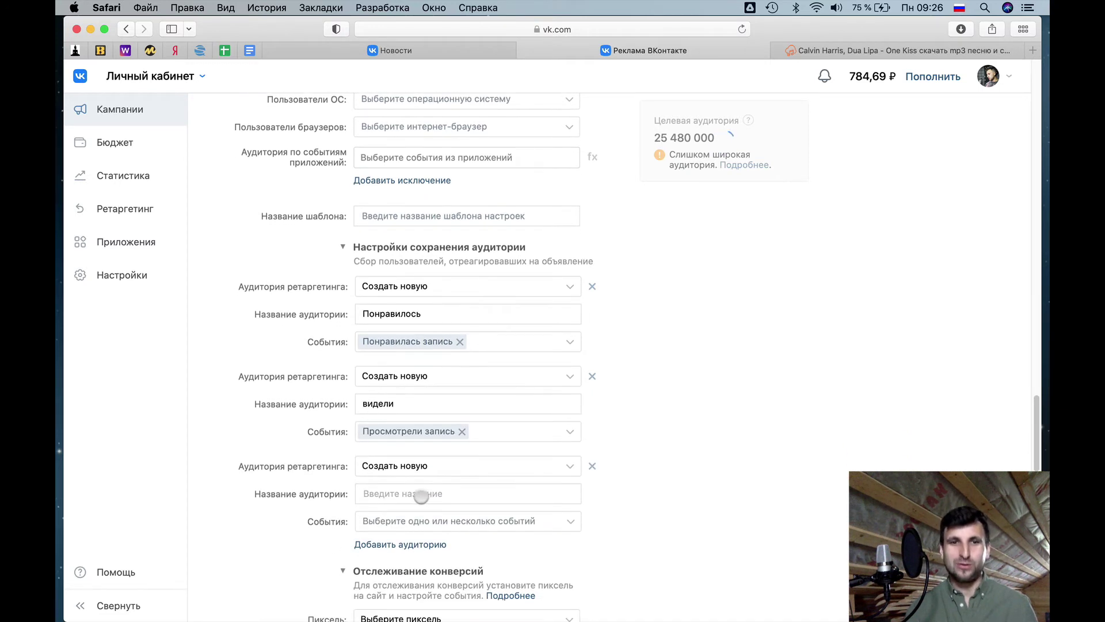
{"action": "left_click", "coordinate": [488, 518]}
{"action": "scroll", "coordinate": [489, 506], "scroll_direction": "down", "scroll_amount": 1}
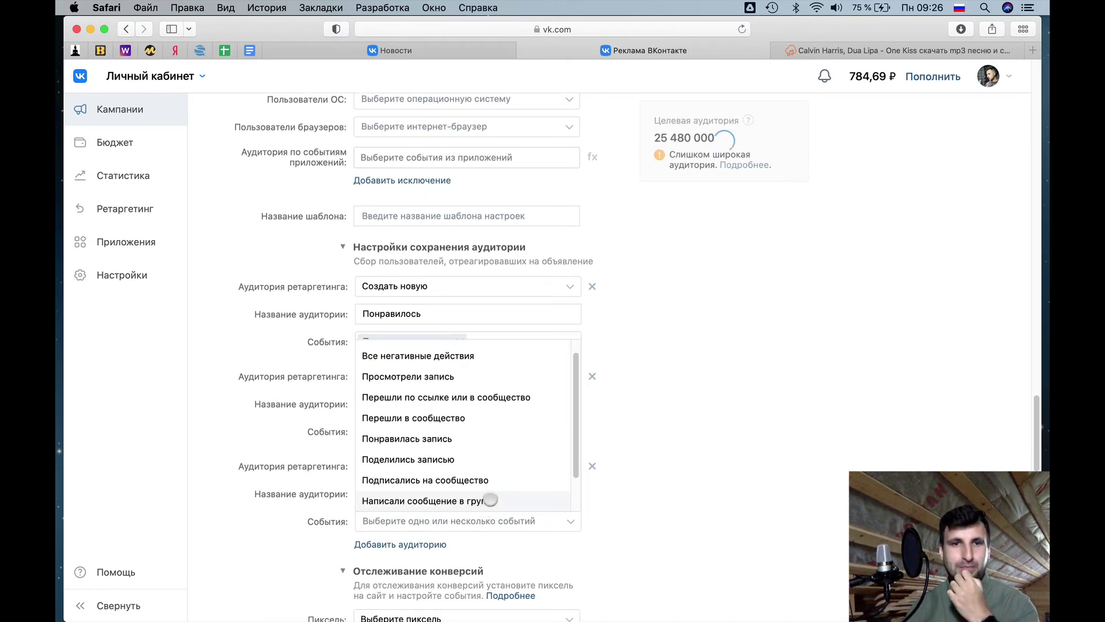
{"action": "scroll", "coordinate": [460, 426], "scroll_direction": "up", "scroll_amount": 1}
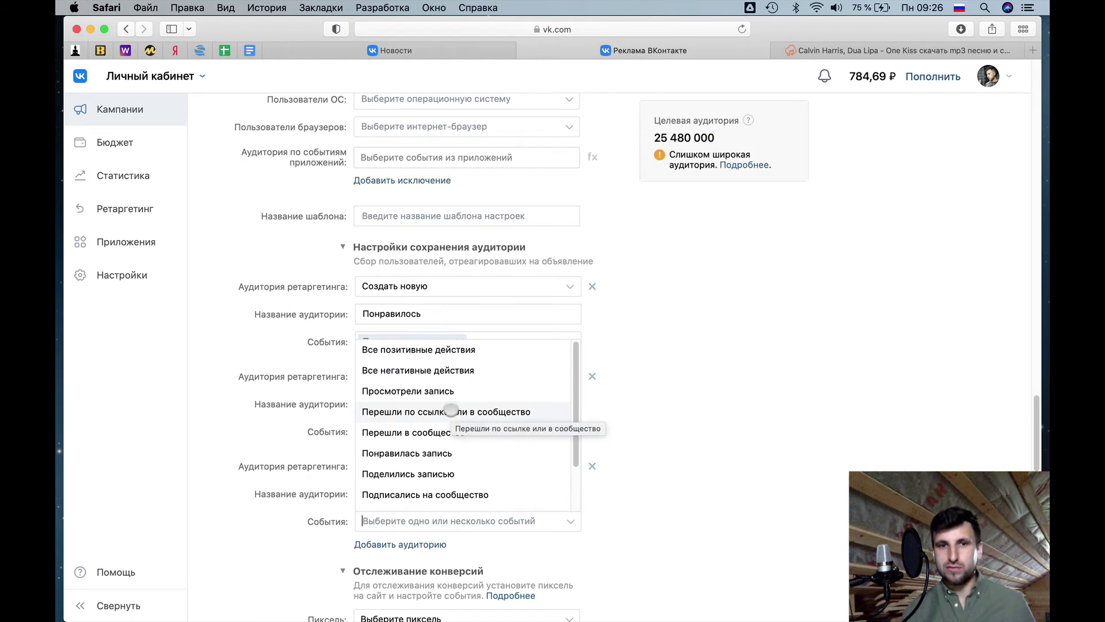
{"action": "left_click", "coordinate": [451, 410]}
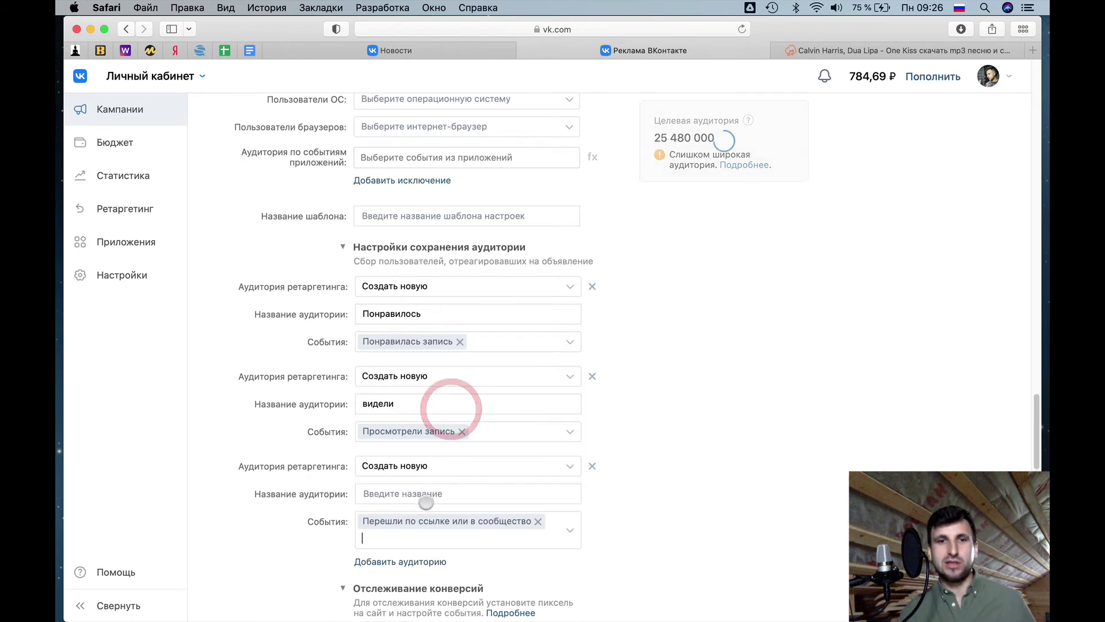
{"action": "left_click", "coordinate": [396, 491]}
{"action": "type", "text": "Перешли"}
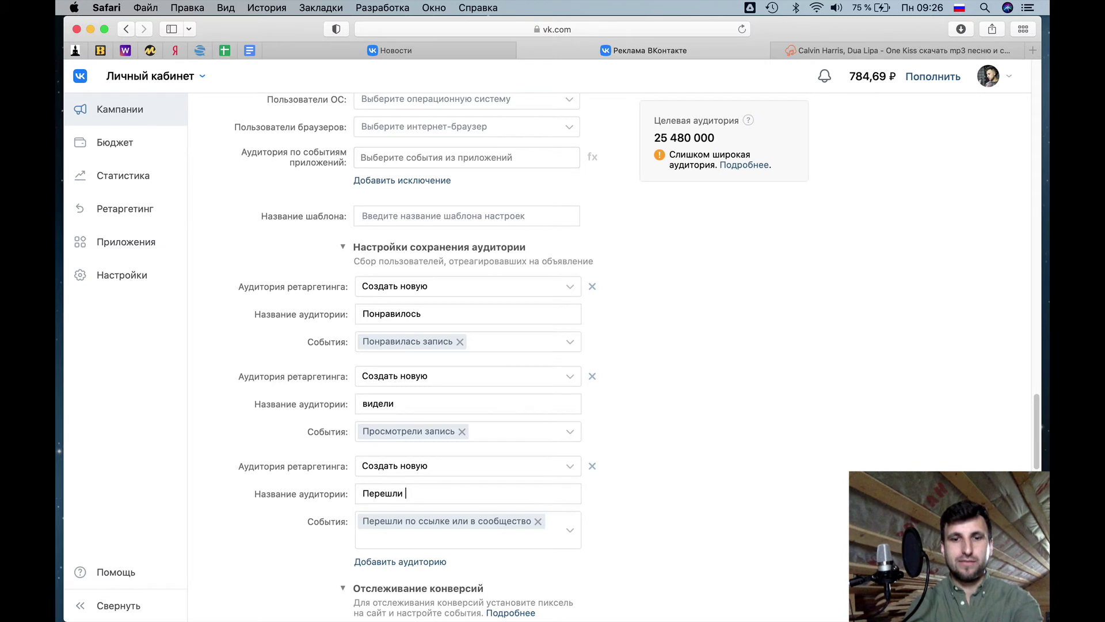
{"action": "left_click", "coordinate": [634, 420]}
{"action": "scroll", "coordinate": [630, 423], "scroll_direction": "down", "scroll_amount": 1}
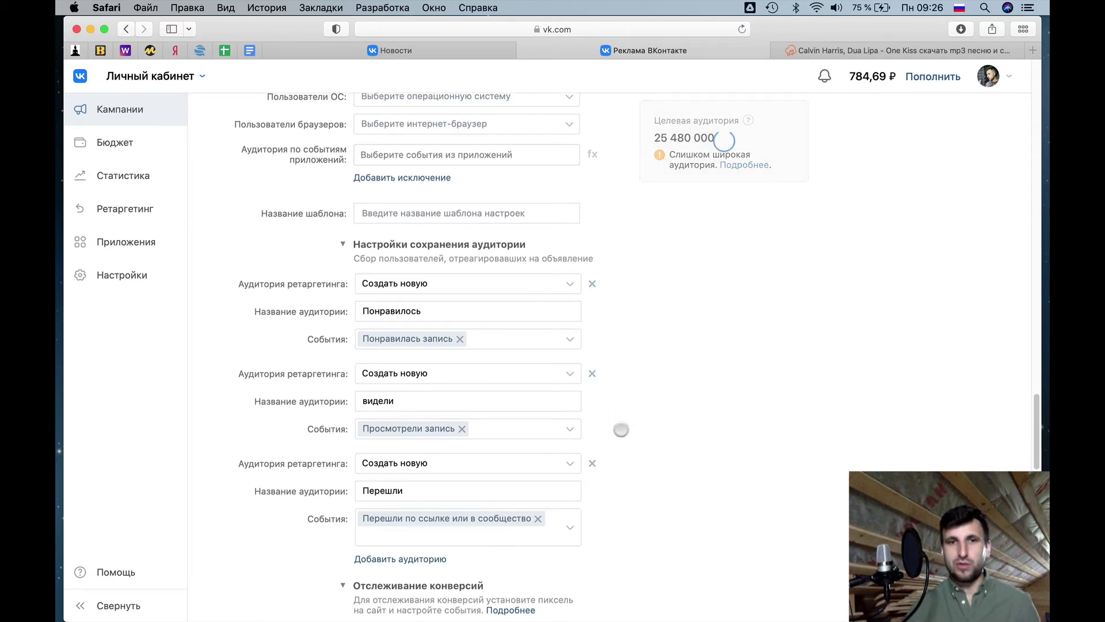
- Leave the ad schedule empty, choose to create a new advertising campaign and enter its name, beginning with «Рек»
{"action": "scroll", "coordinate": [628, 420], "scroll_direction": "down", "scroll_amount": 1}
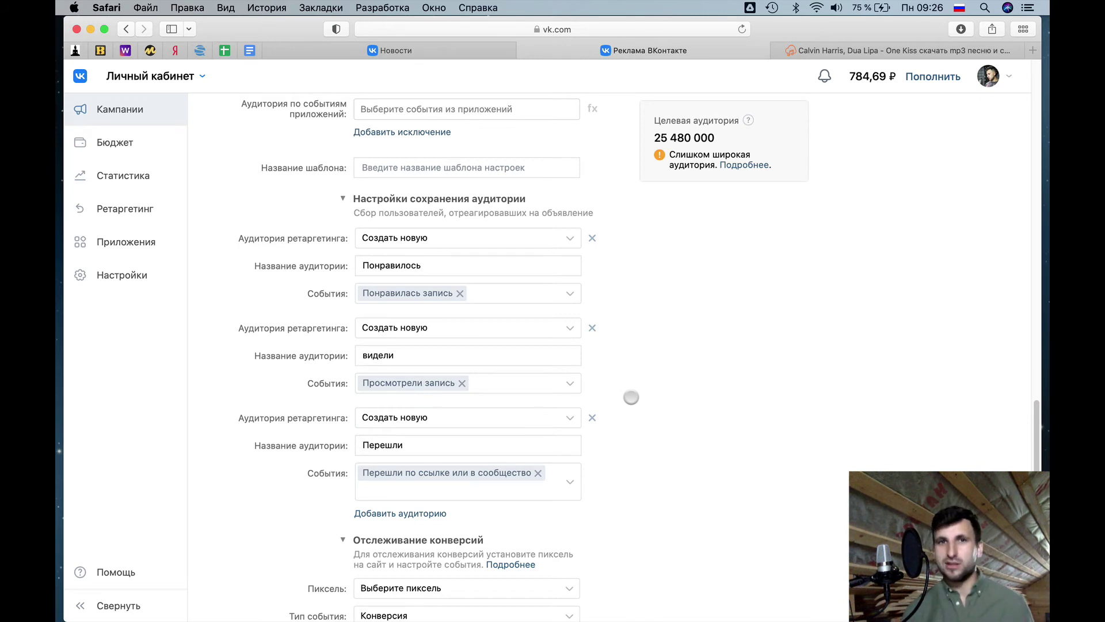
{"action": "scroll", "coordinate": [630, 397], "scroll_direction": "down", "scroll_amount": 12}
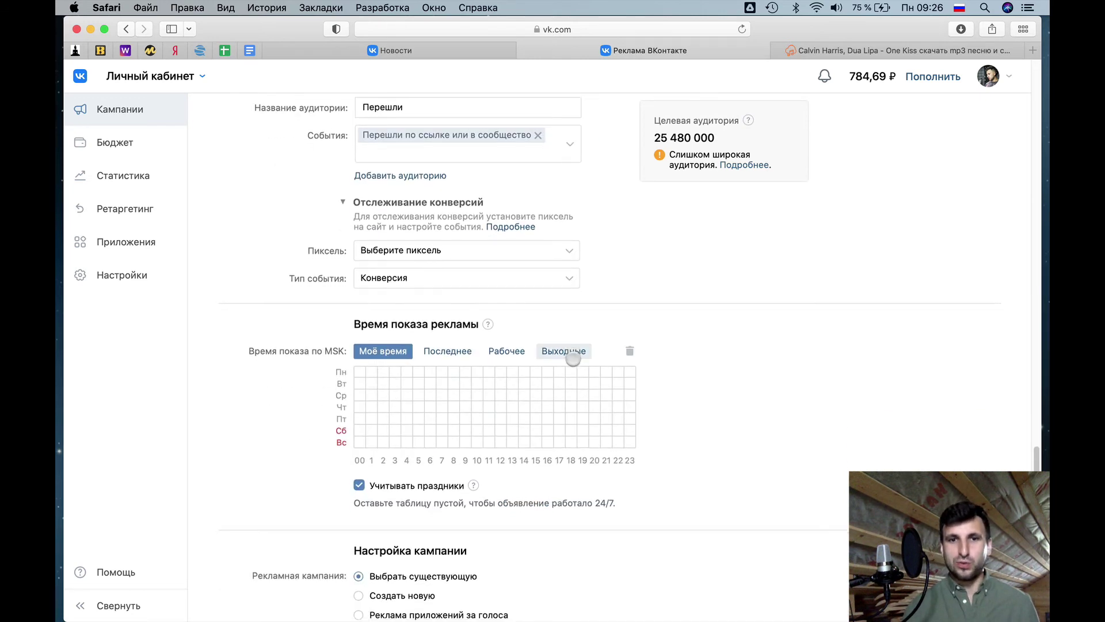
{"action": "scroll", "coordinate": [517, 369], "scroll_direction": "down", "scroll_amount": 3}
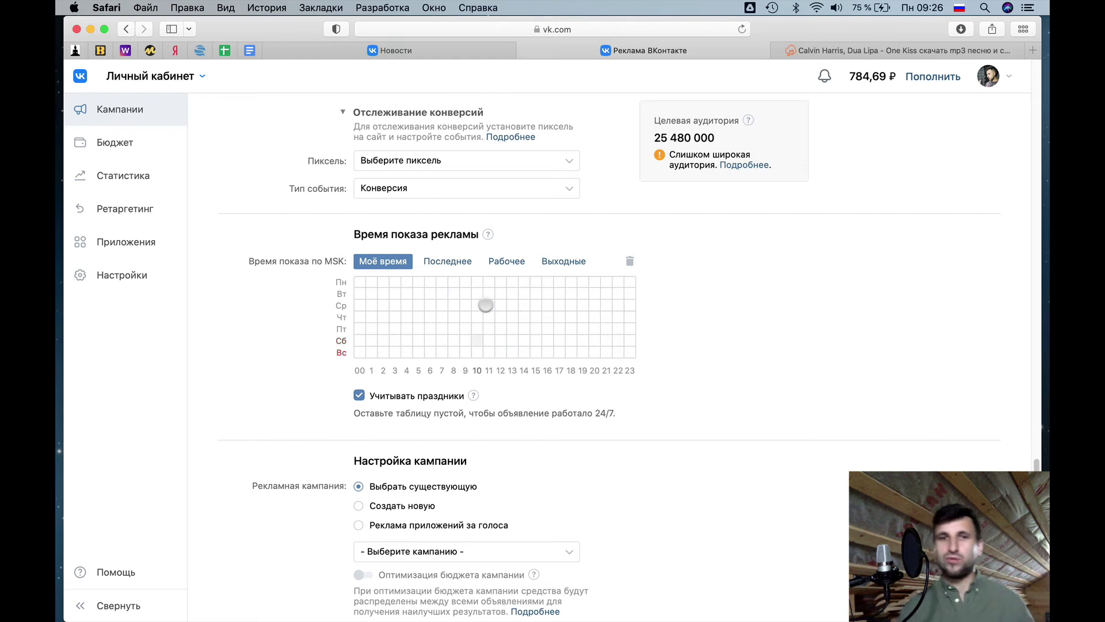
{"action": "scroll", "coordinate": [486, 345], "scroll_direction": "down", "scroll_amount": 5}
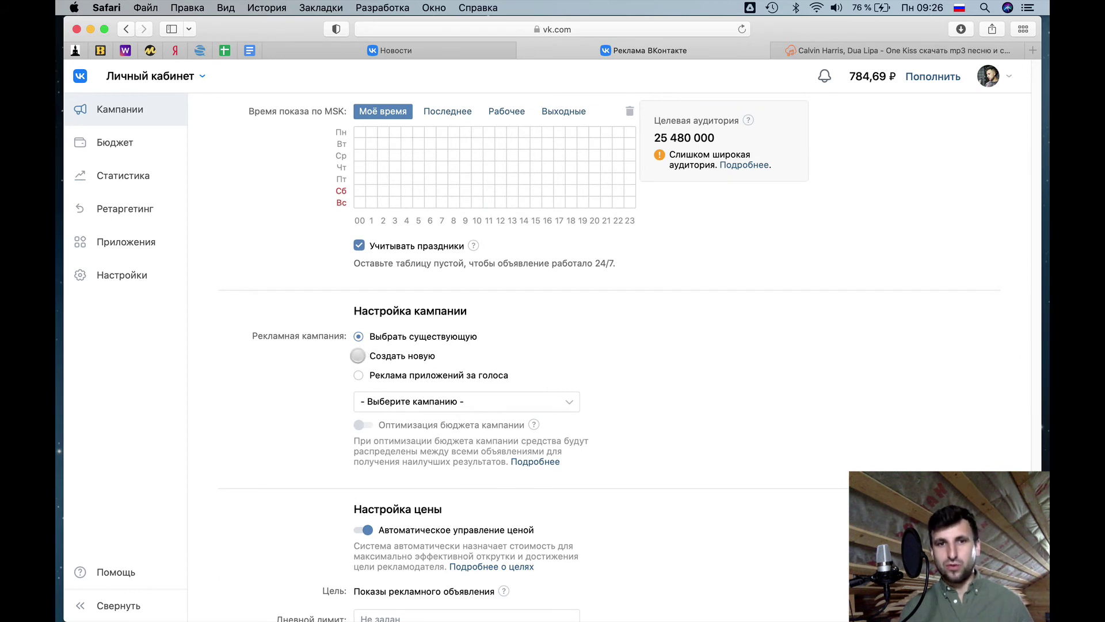
{"action": "left_click", "coordinate": [358, 355]}
{"action": "scroll", "coordinate": [506, 374], "scroll_direction": "down", "scroll_amount": 3}
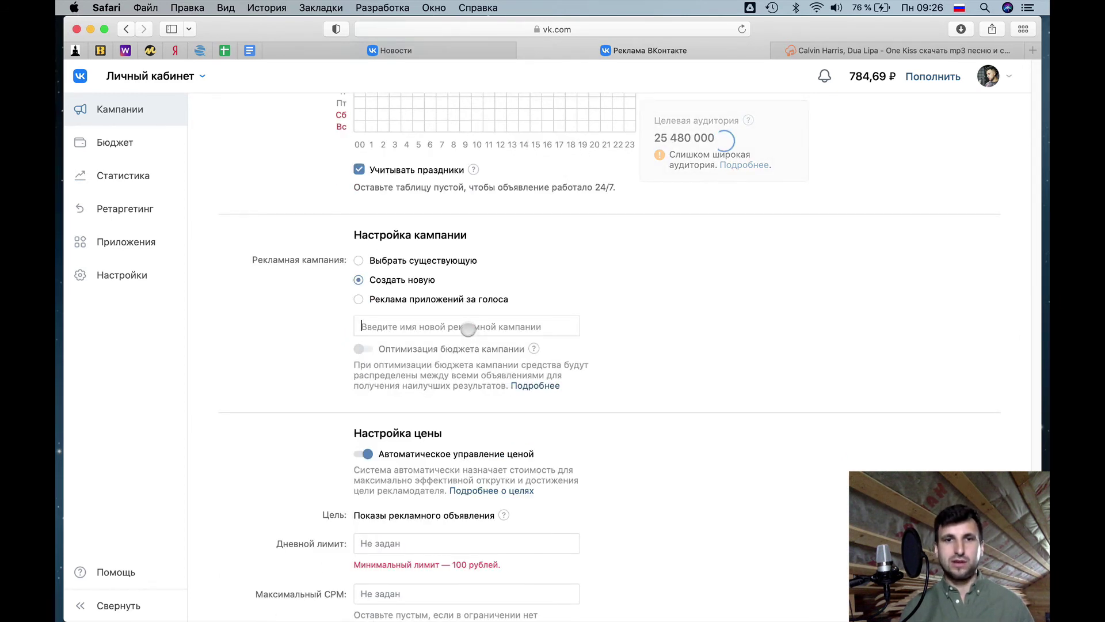
{"action": "type", "text": "Релка"}
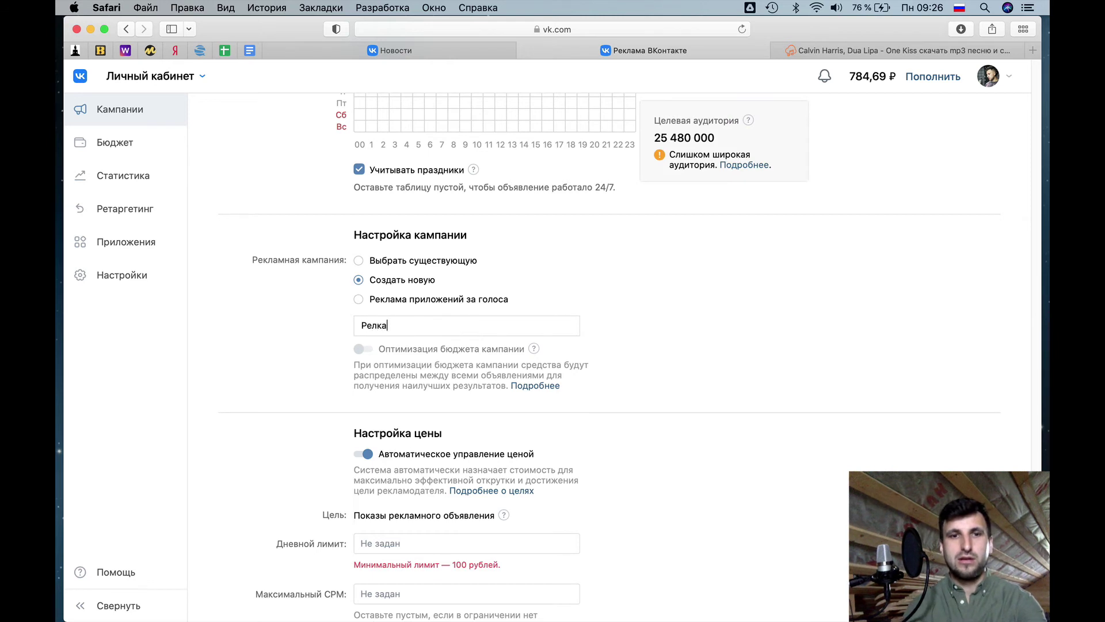
{"action": "key", "text": "BackSpace"}
{"action": "key", "text": "BackSpace"}
{"action": "key", "text": "BackSpace"}
{"action": "type", "text": "к"}
- Set the ad's daily limit to 1500 ₽ in the price settings, keeping automatic price management on
{"action": "scroll", "coordinate": [368, 216], "scroll_direction": "down", "scroll_amount": 5}
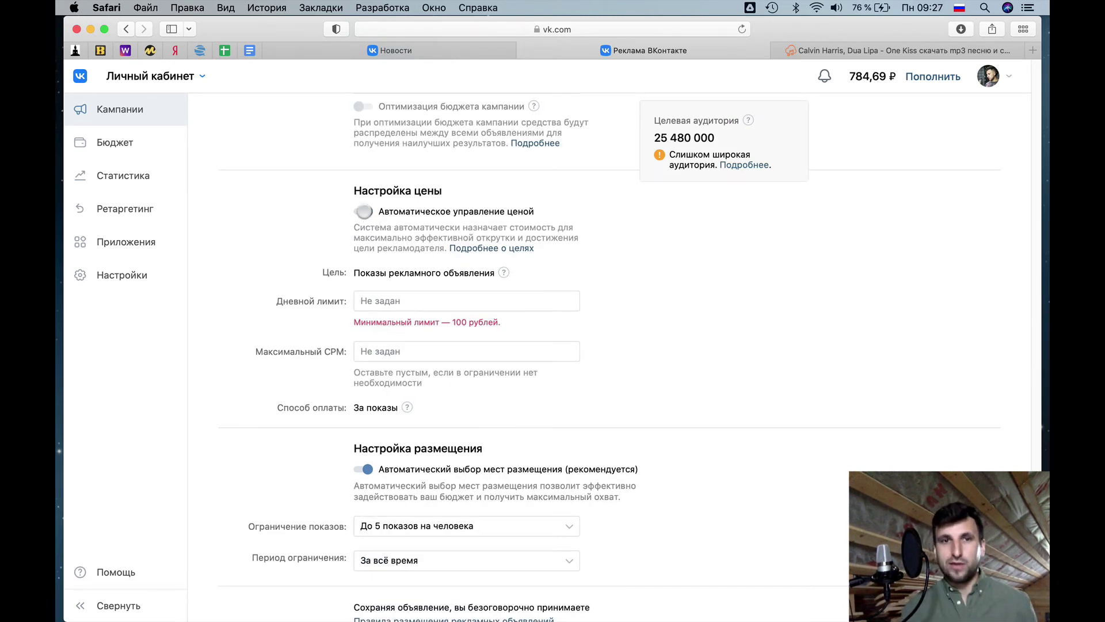
{"action": "left_click", "coordinate": [396, 298]}
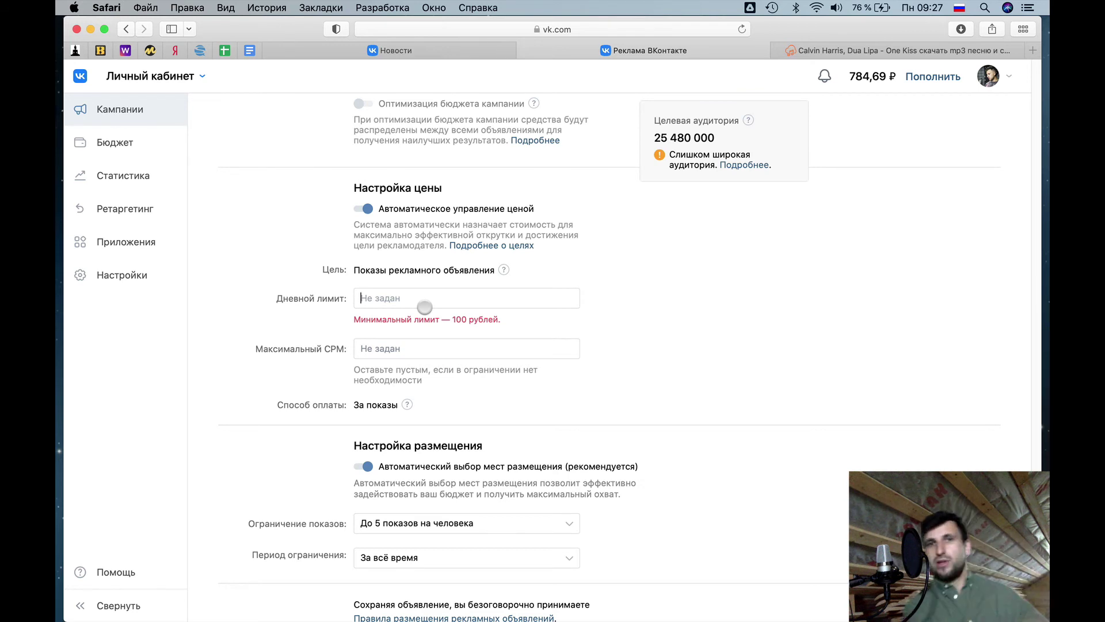
{"action": "type", "text": "1500 ₽"}
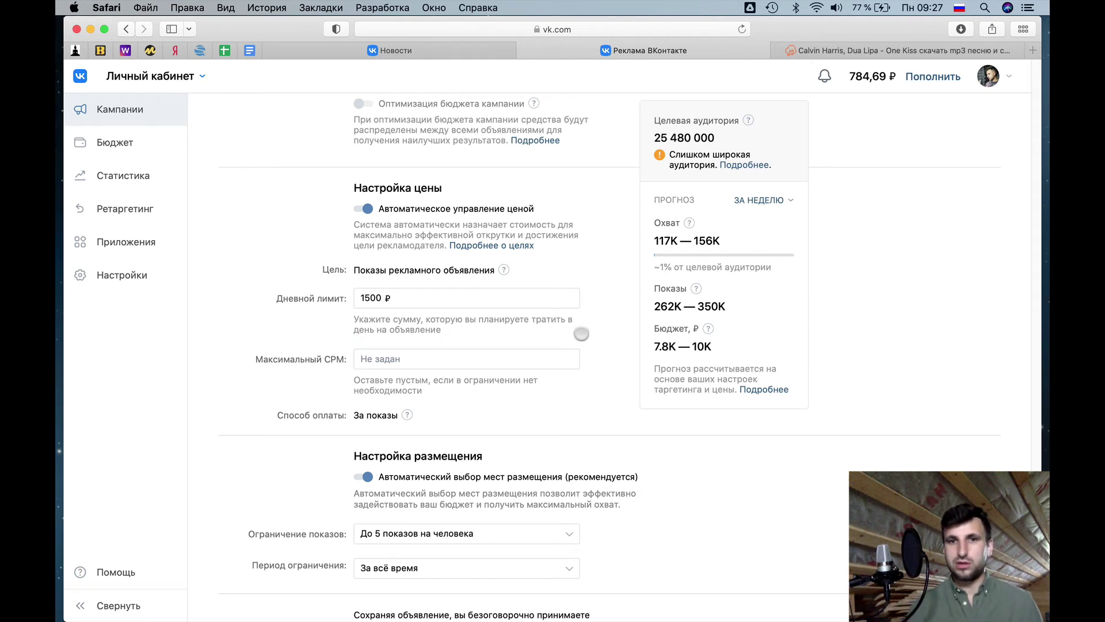
{"action": "left_click", "coordinate": [568, 341]}
{"action": "scroll", "coordinate": [573, 336], "scroll_direction": "down", "scroll_amount": 1}
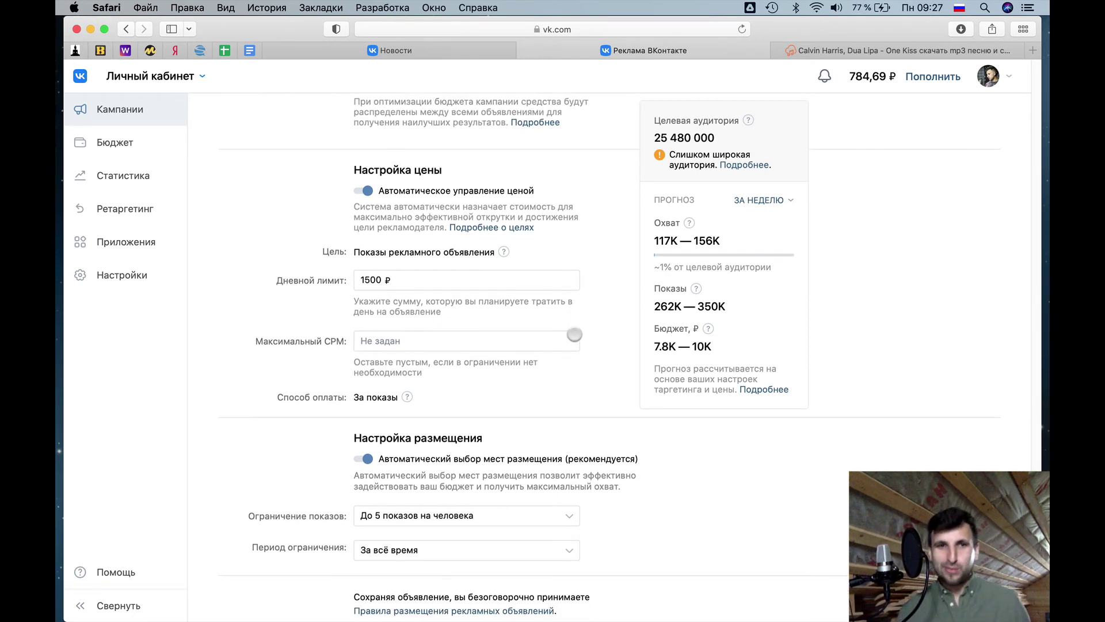
- Limit impressions to «До 1 показа на человека», keep automatic placement and the whole-time limit period, and create the ad
{"action": "scroll", "coordinate": [574, 334], "scroll_direction": "down", "scroll_amount": 5}
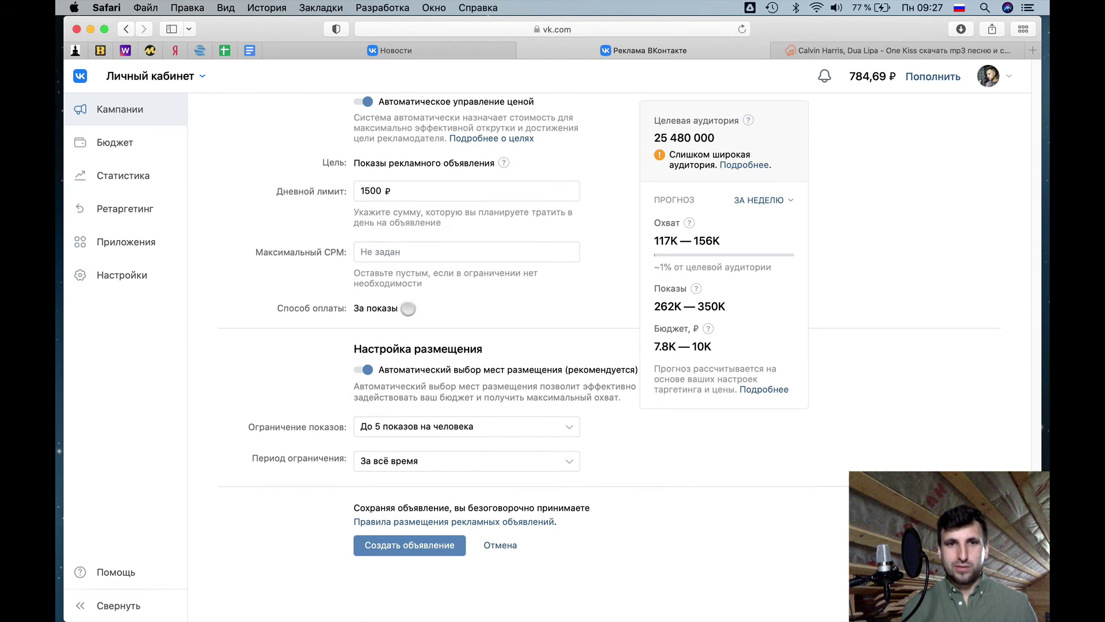
{"action": "scroll", "coordinate": [426, 312], "scroll_direction": "down", "scroll_amount": 3}
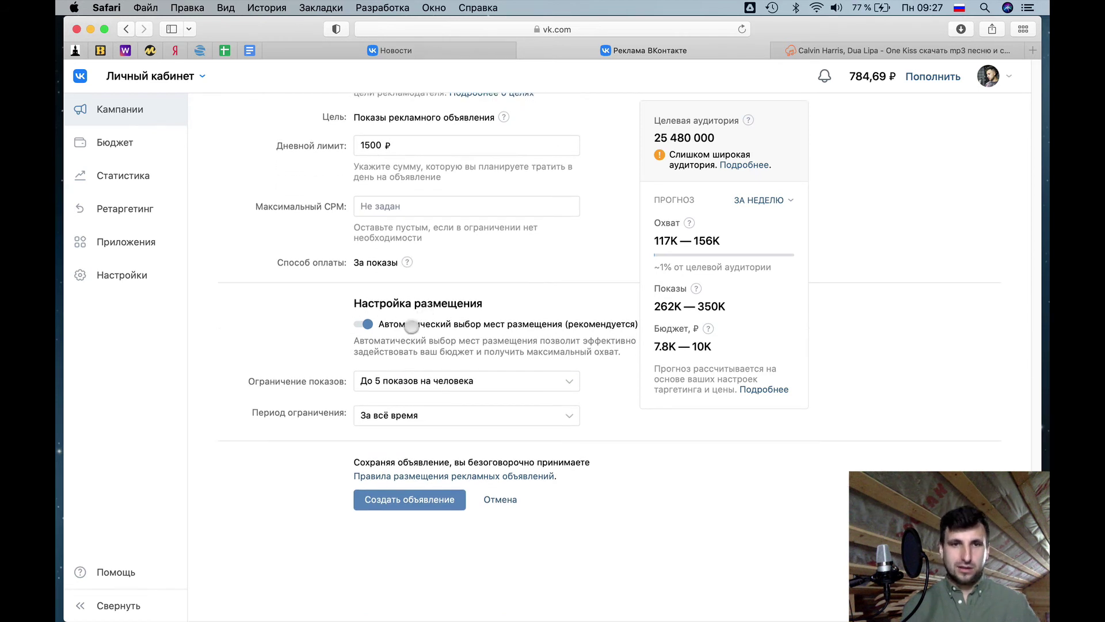
{"action": "scroll", "coordinate": [412, 354], "scroll_direction": "down", "scroll_amount": 1}
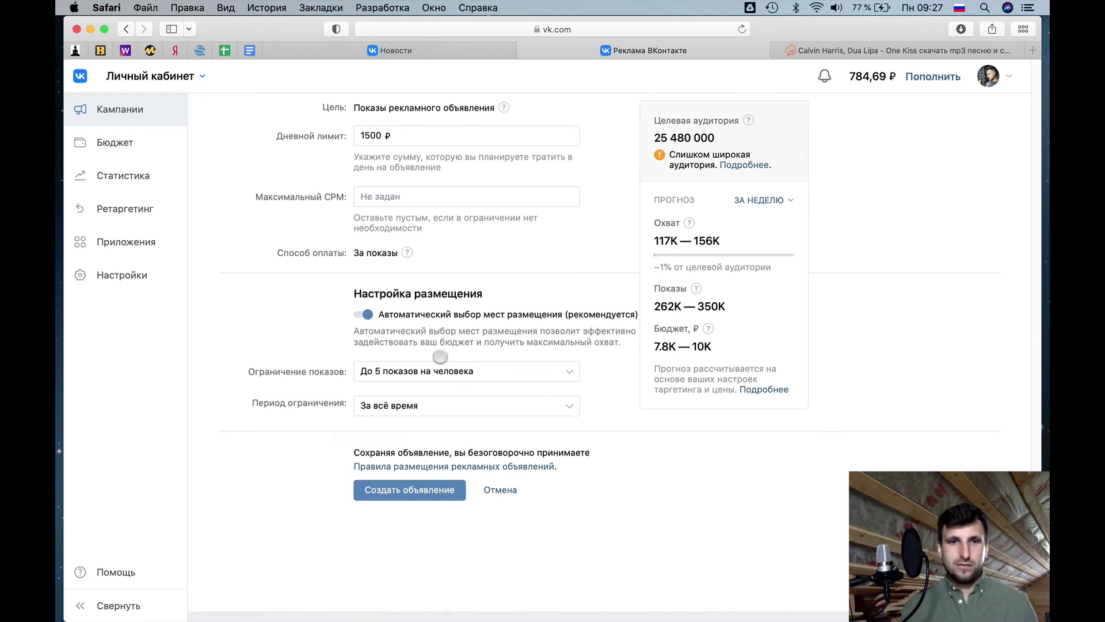
{"action": "scroll", "coordinate": [553, 320], "scroll_direction": "down", "scroll_amount": 1}
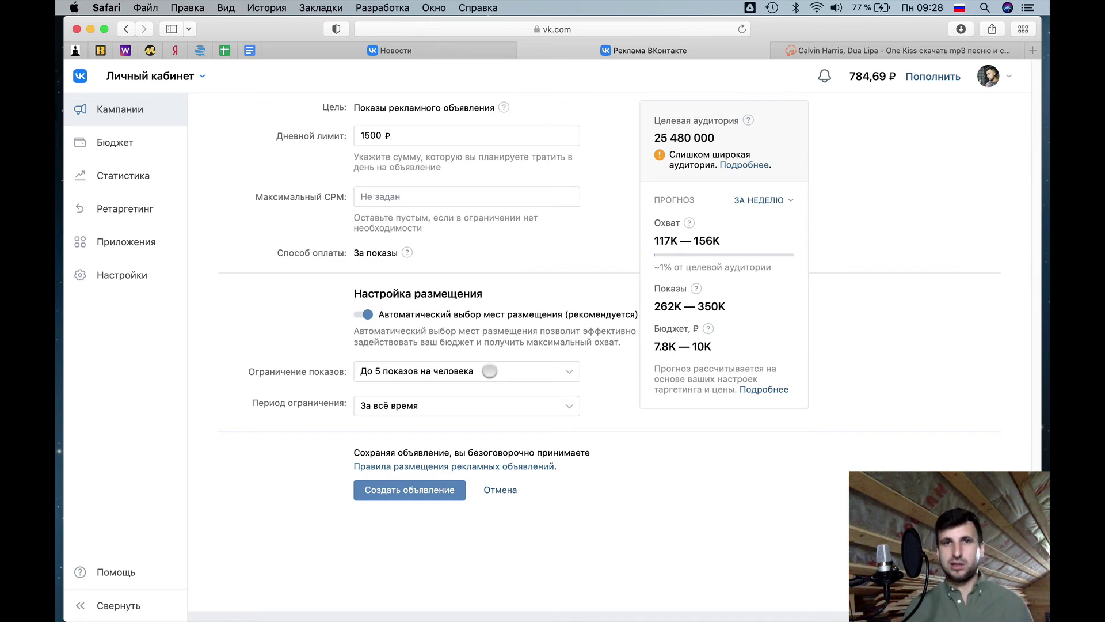
{"action": "left_click", "coordinate": [489, 371]}
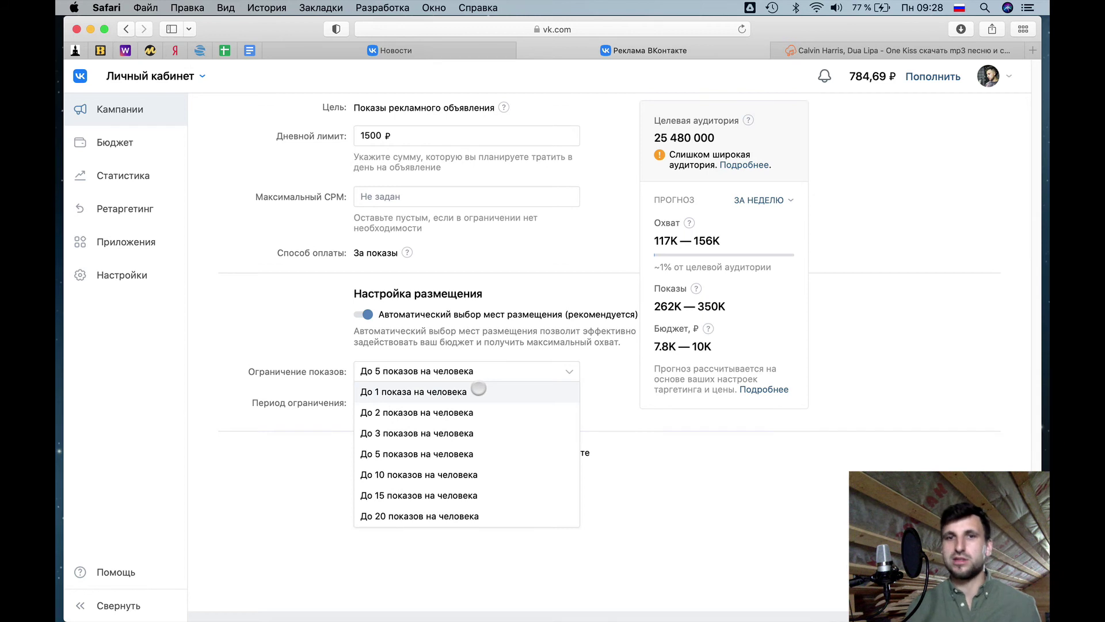
{"action": "left_click", "coordinate": [478, 388]}
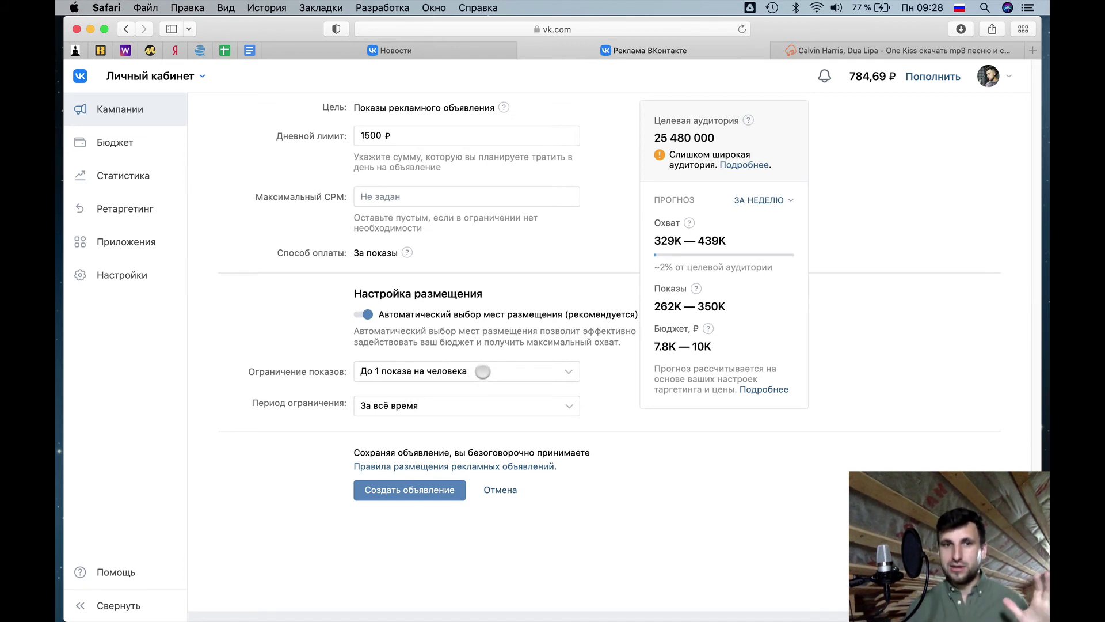
{"action": "left_click", "coordinate": [483, 371]}
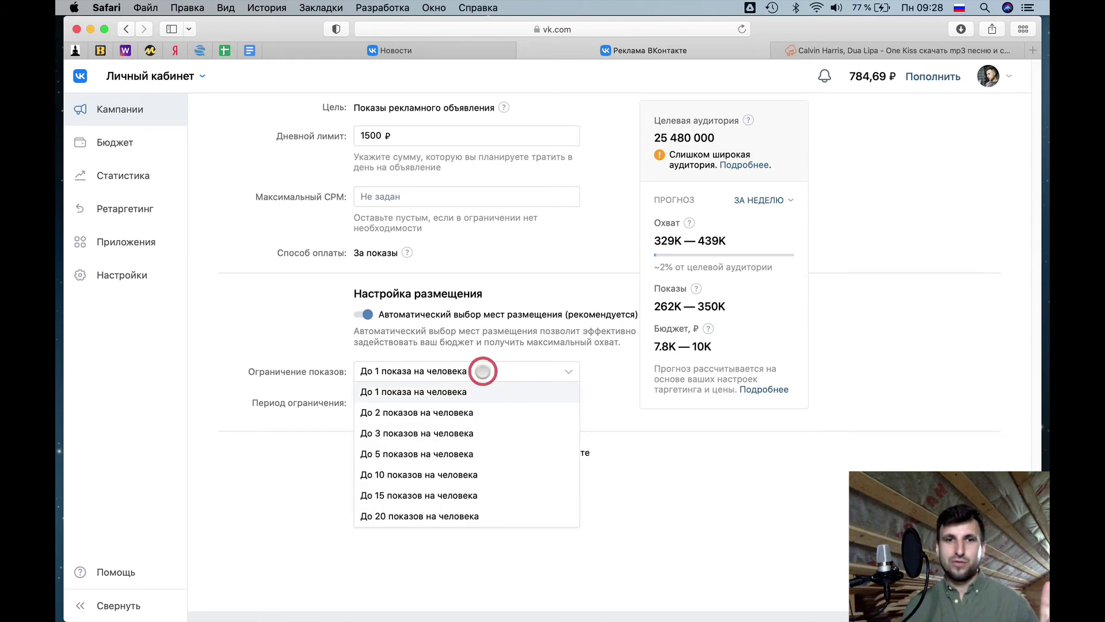
{"action": "left_click", "coordinate": [481, 371]}
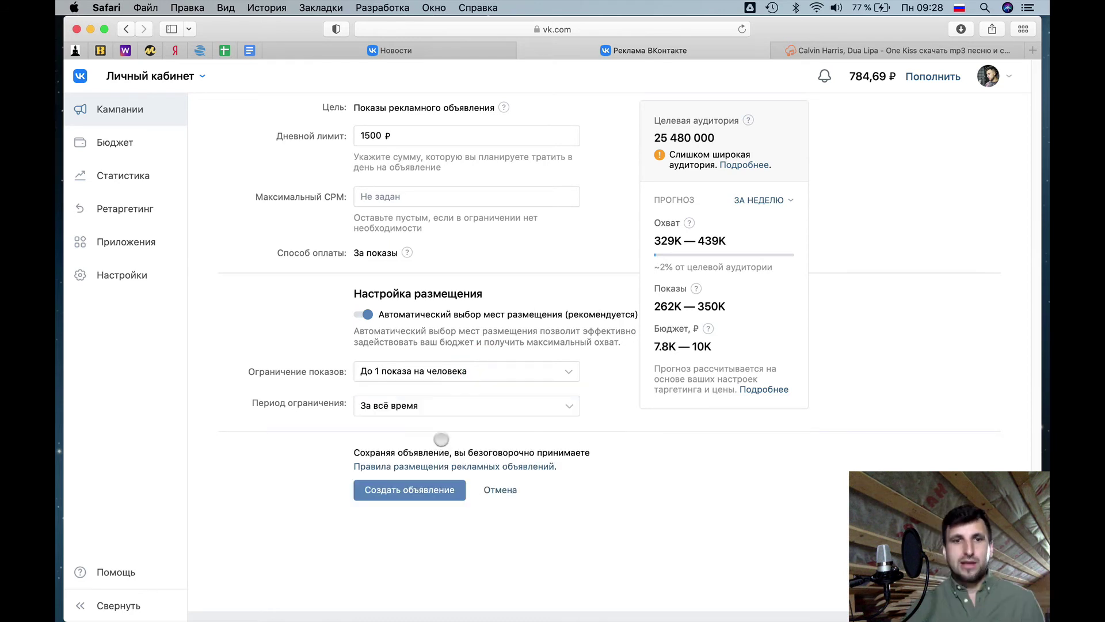
{"action": "left_click", "coordinate": [414, 487]}
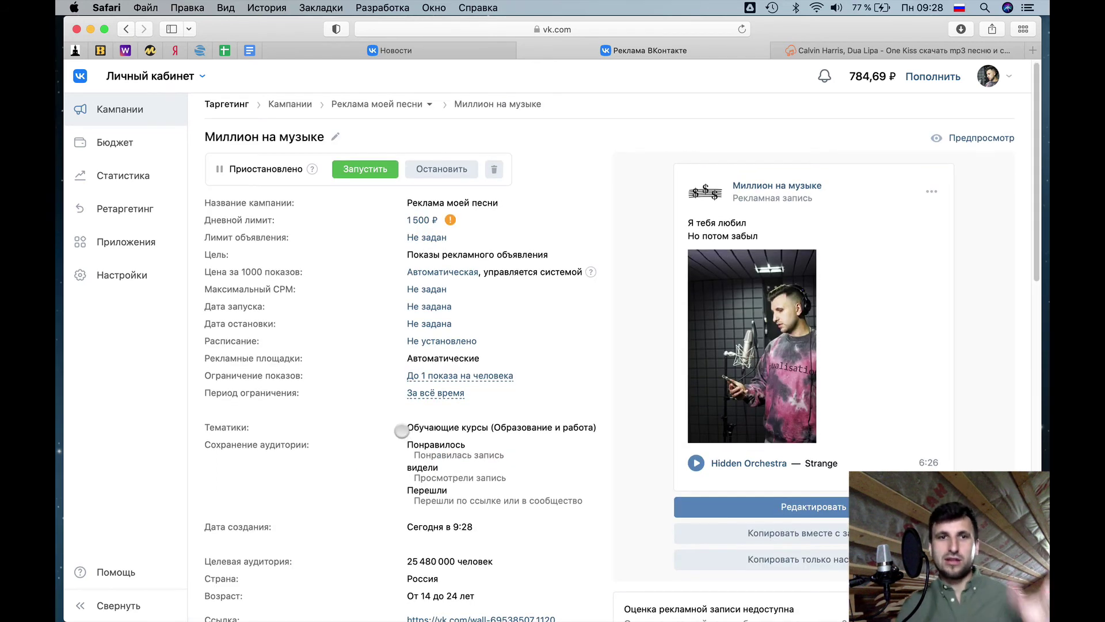
- Review the new ad's page, open the campaign «Реклама моей песни» and bring up its ad's status options
{"action": "scroll", "coordinate": [403, 426], "scroll_direction": "down", "scroll_amount": 2}
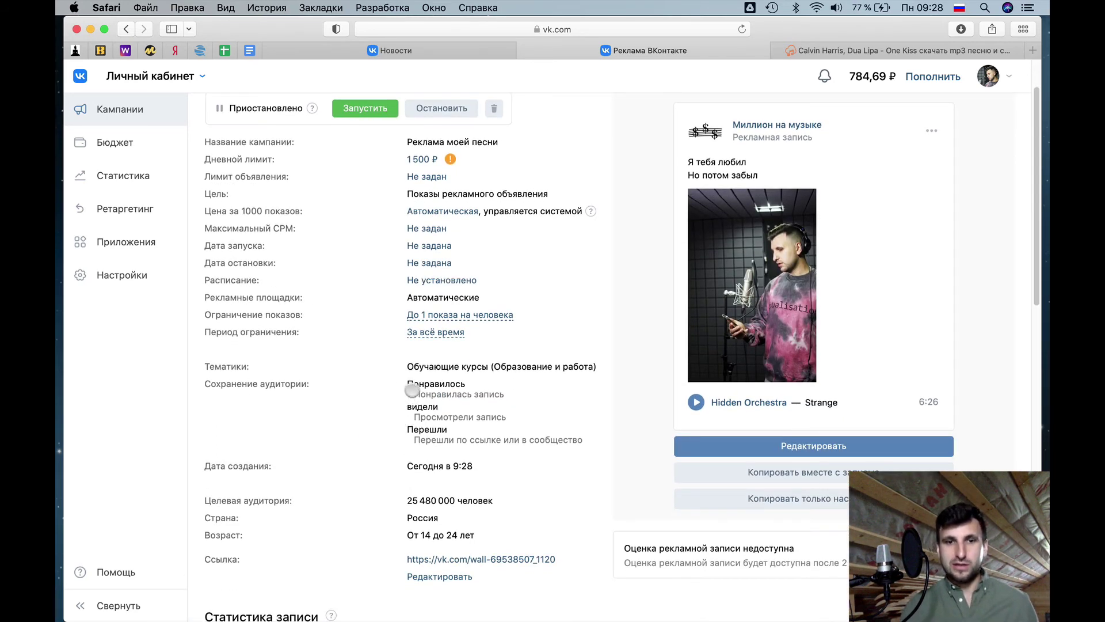
{"action": "scroll", "coordinate": [408, 397], "scroll_direction": "down", "scroll_amount": 4}
{"action": "scroll", "coordinate": [449, 420], "scroll_direction": "down", "scroll_amount": 7}
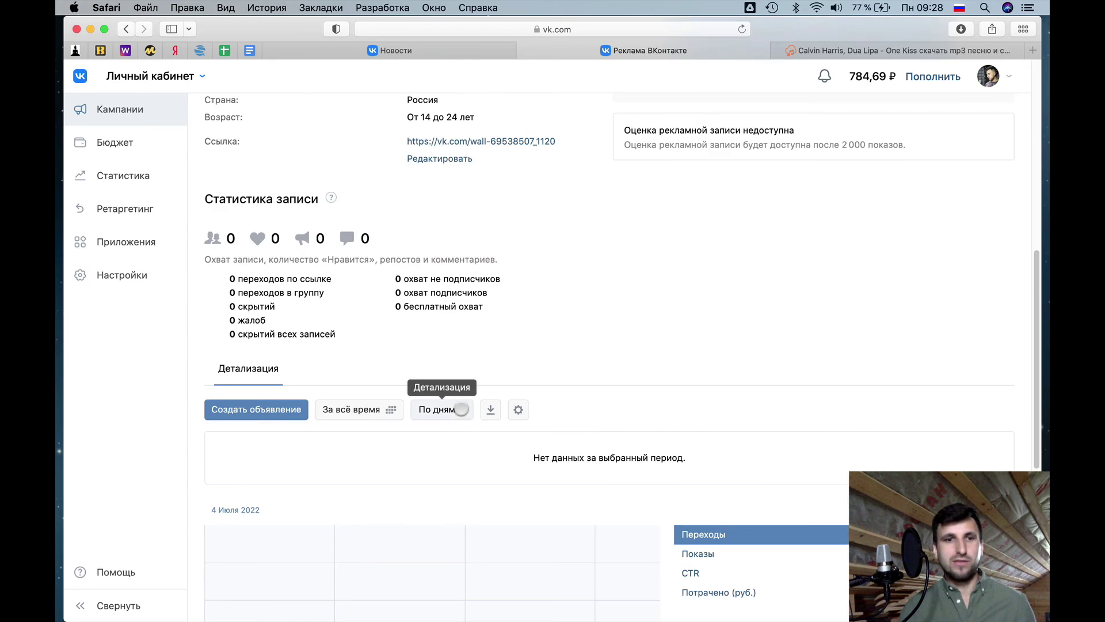
{"action": "scroll", "coordinate": [432, 374], "scroll_direction": "up", "scroll_amount": 13}
{"action": "left_click", "coordinate": [129, 107]}
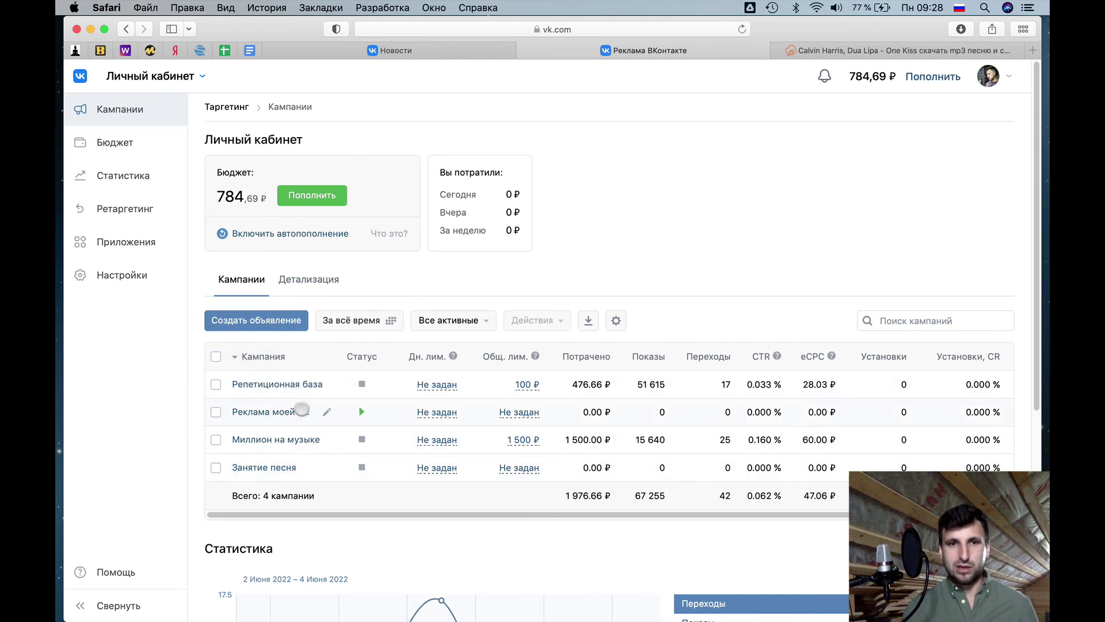
{"action": "left_click", "coordinate": [278, 412]}
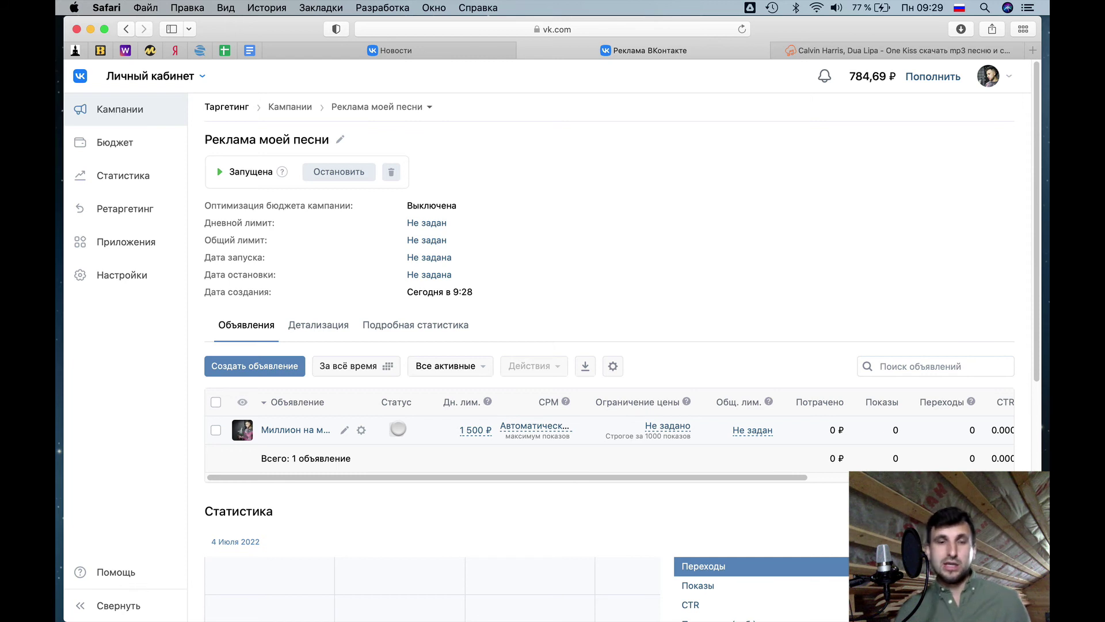
{"action": "left_click", "coordinate": [398, 429]}
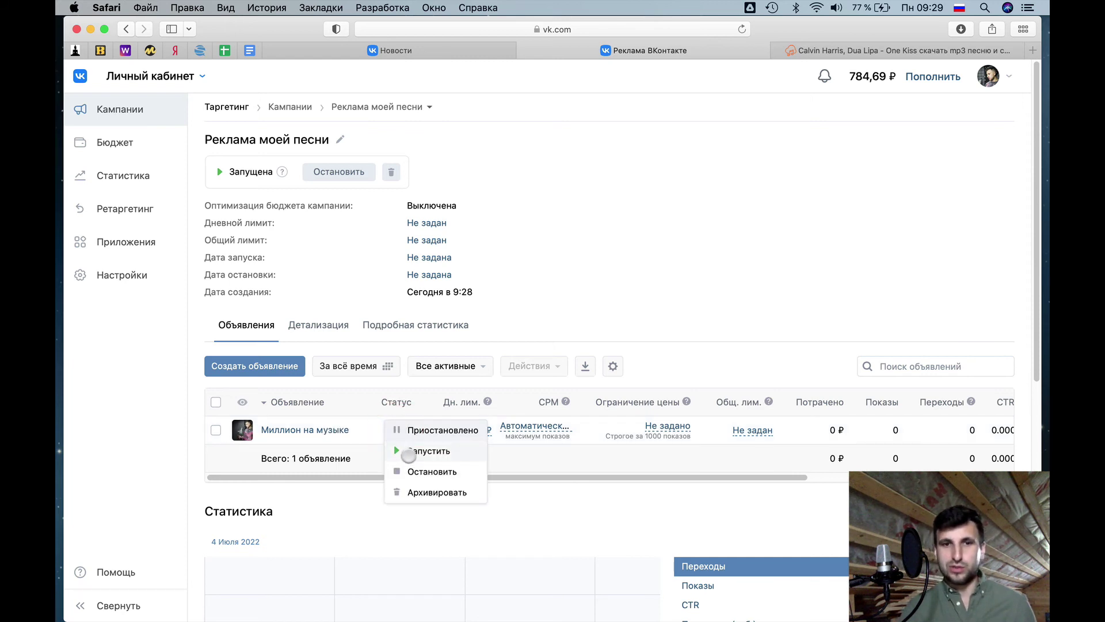
{"action": "left_click", "coordinate": [408, 455]}
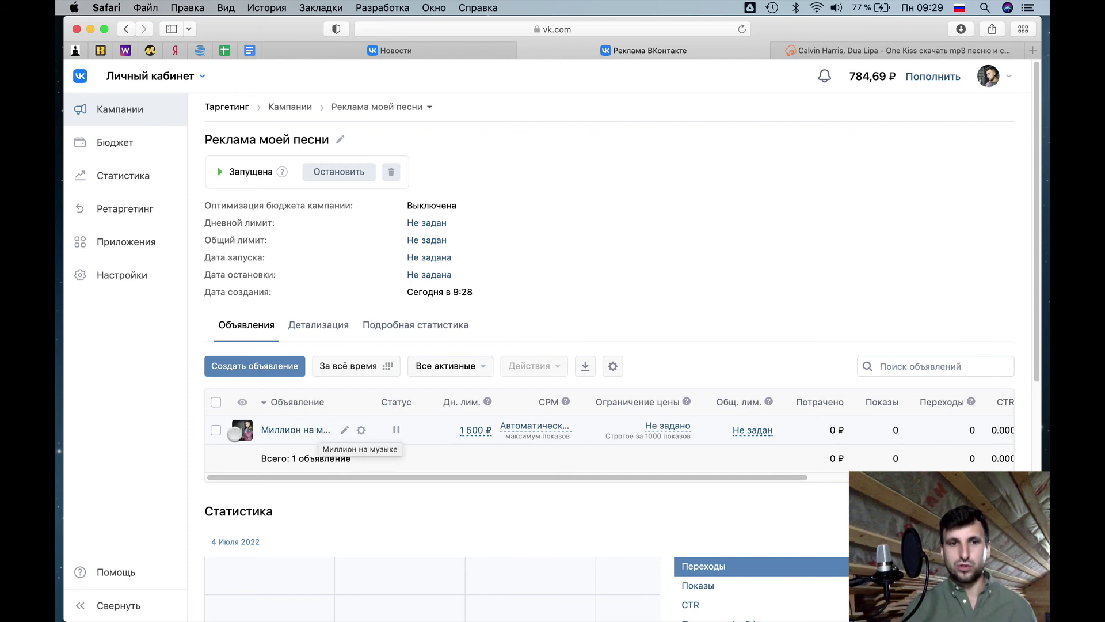
- Copy the campaign's ad into the existing campaign «Реклама моей песни»
{"action": "left_click", "coordinate": [215, 430]}
{"action": "left_click", "coordinate": [571, 368]}
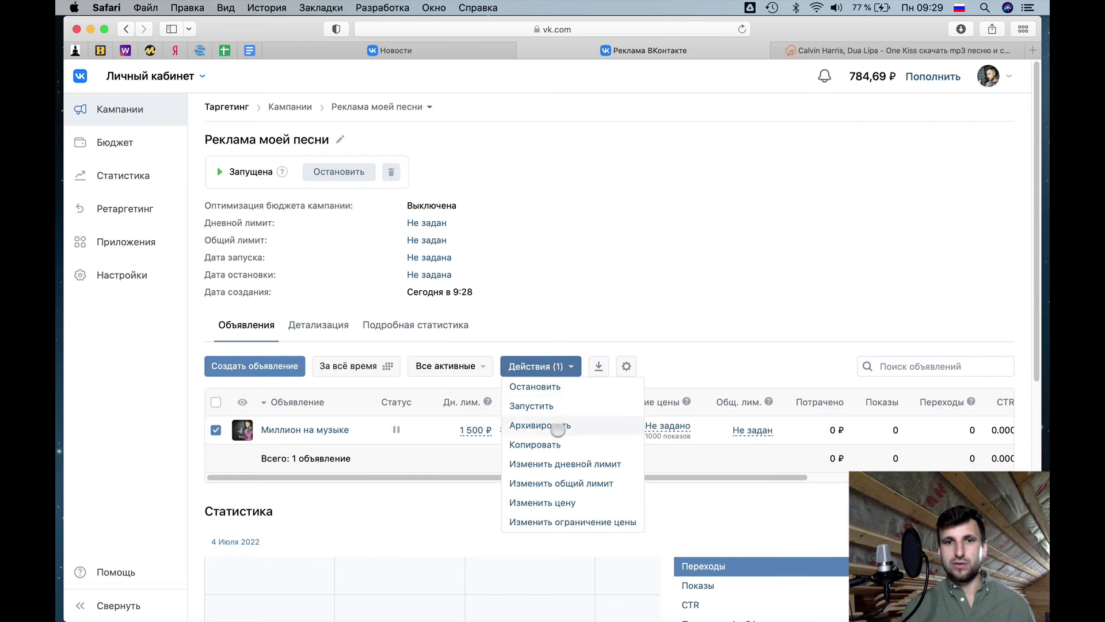
{"action": "left_click", "coordinate": [558, 444]}
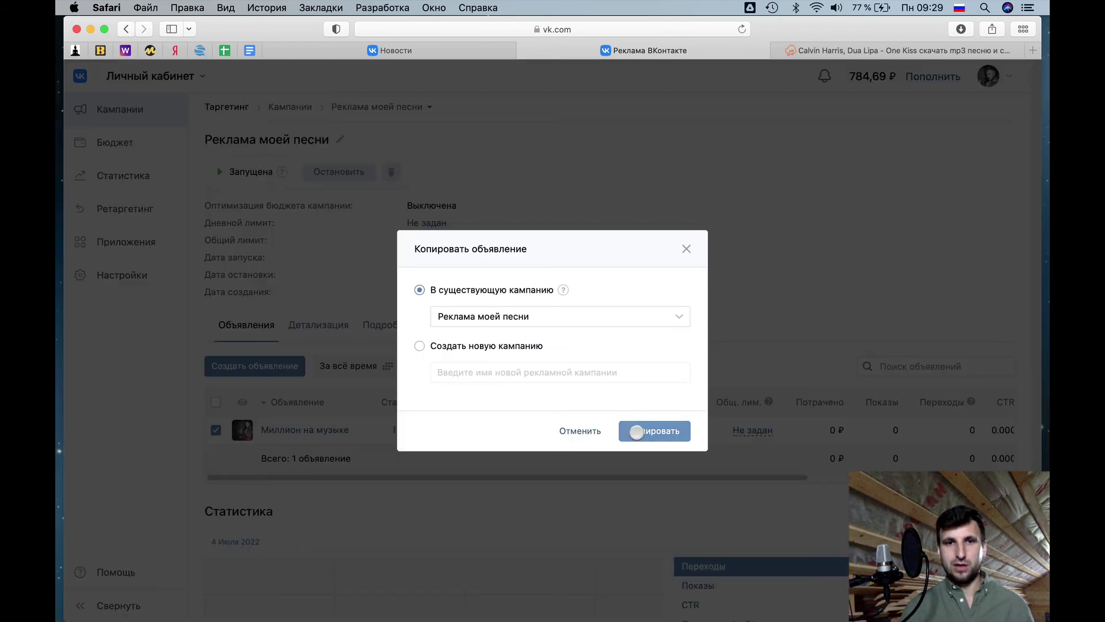
{"action": "left_click", "coordinate": [635, 430]}
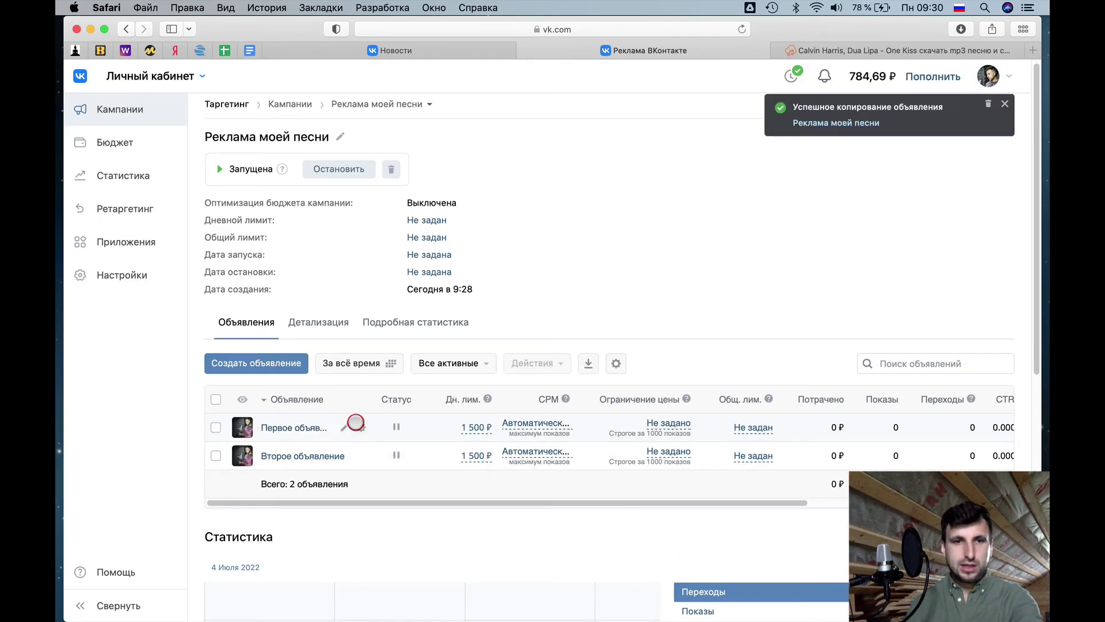
- Open «Второе объявление» for editing and open its post in the post editor
{"action": "mouse_move", "coordinate": [279, 456]}
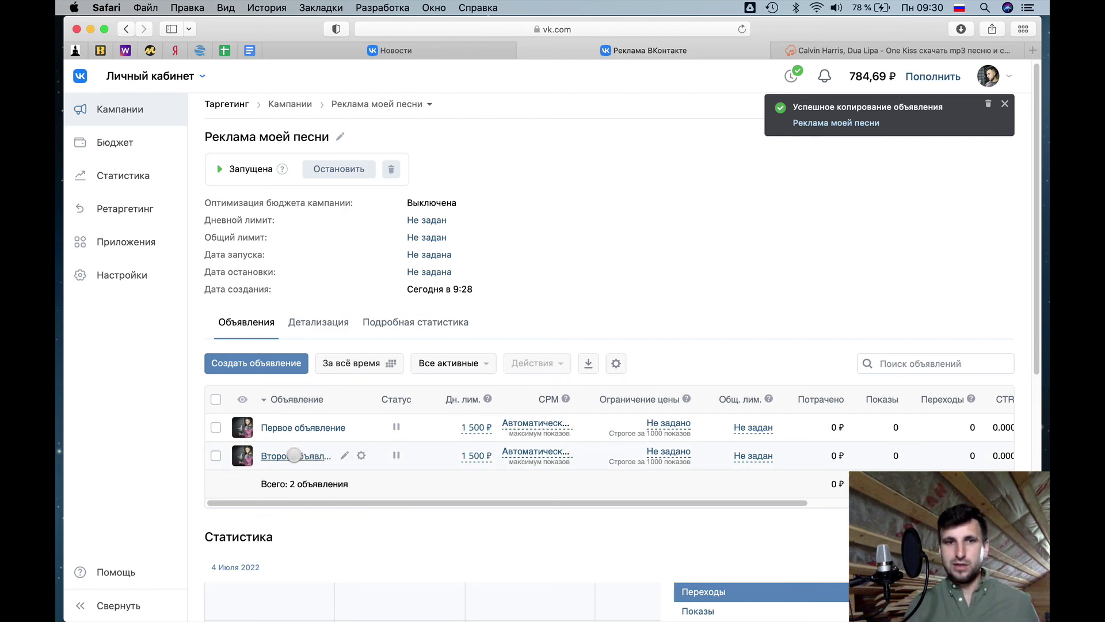
{"action": "left_click", "coordinate": [295, 456]}
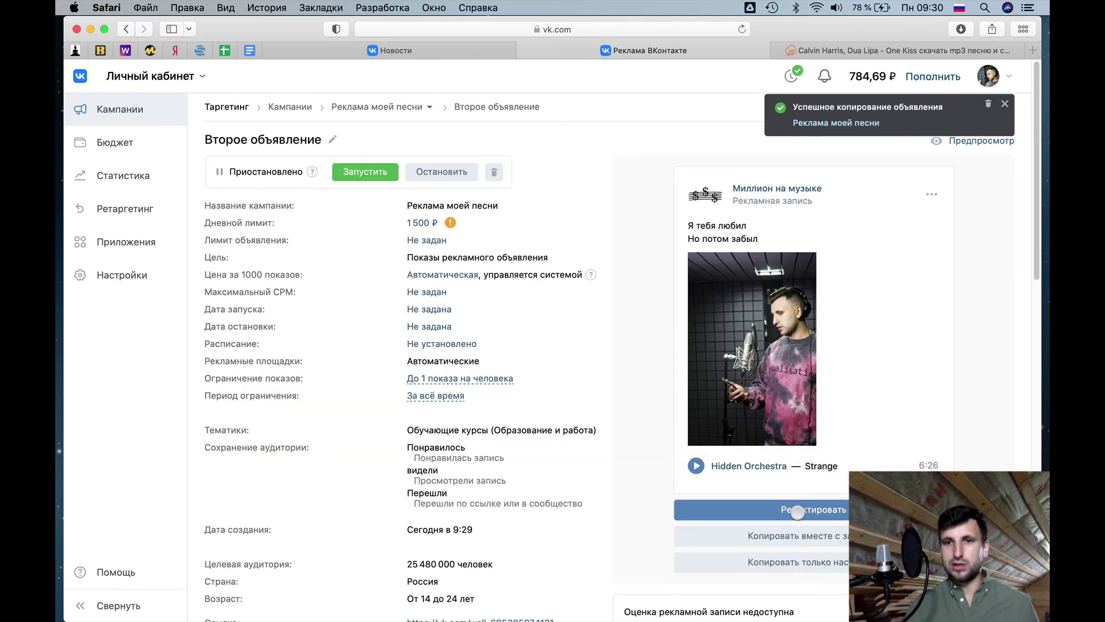
{"action": "scroll", "coordinate": [748, 489], "scroll_direction": "down", "scroll_amount": 2}
{"action": "left_click", "coordinate": [728, 459]}
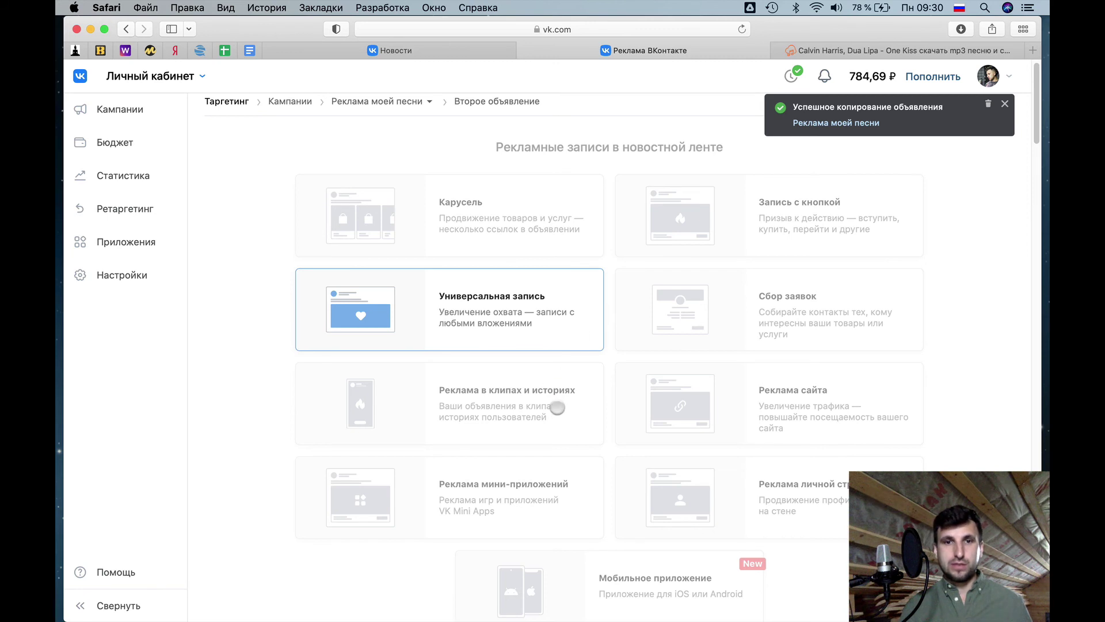
{"action": "left_click", "coordinate": [475, 403]}
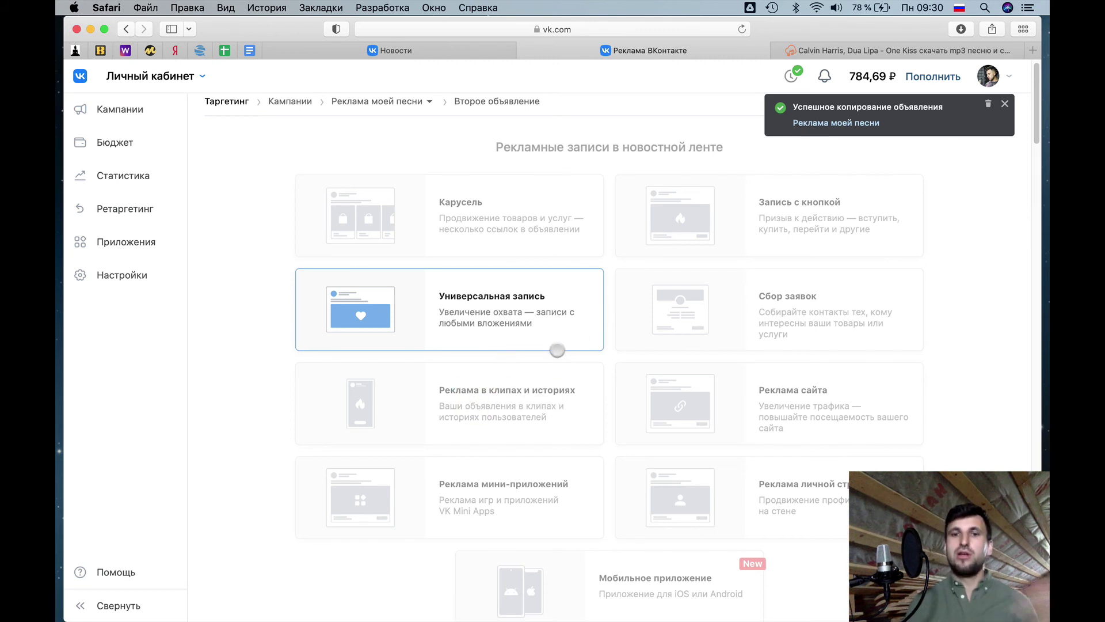
{"action": "scroll", "coordinate": [558, 357], "scroll_direction": "down", "scroll_amount": 5}
{"action": "scroll", "coordinate": [558, 347], "scroll_direction": "down", "scroll_amount": 2}
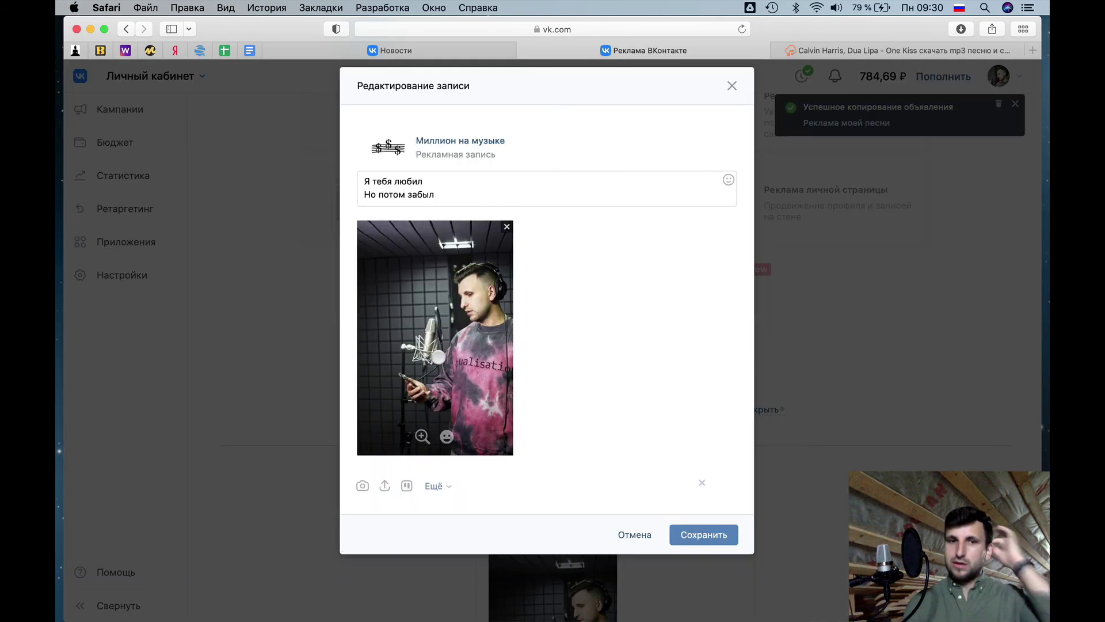
{"action": "left_click", "coordinate": [556, 352]}
- Replace the post's studio photo with the photo of a MIDI keyboard and save the post
{"action": "left_click", "coordinate": [506, 229]}
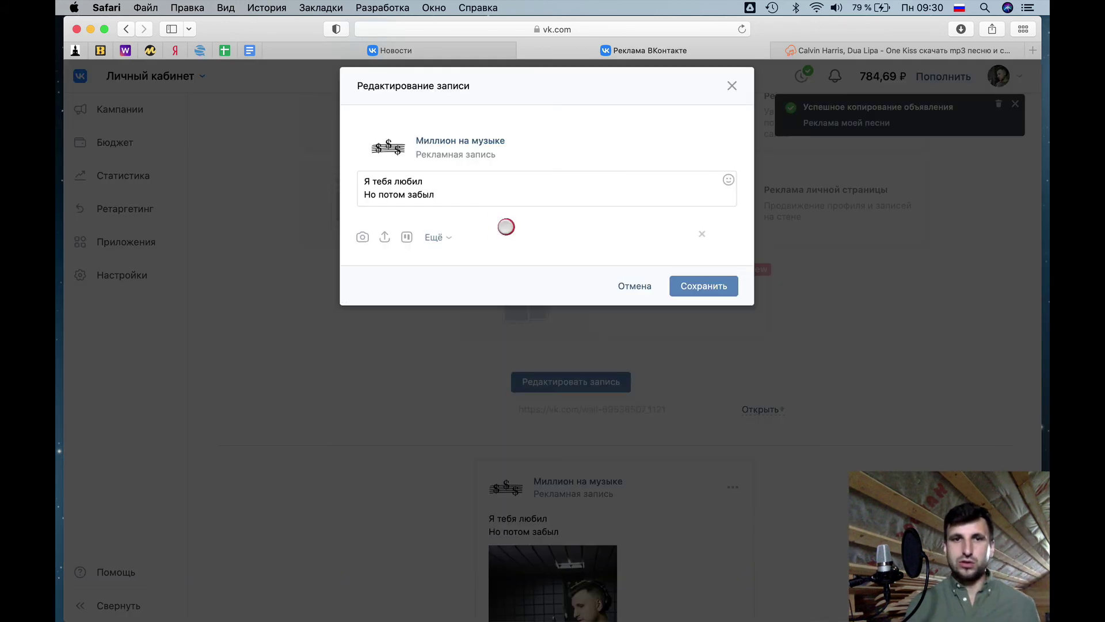
{"action": "left_click", "coordinate": [438, 237]}
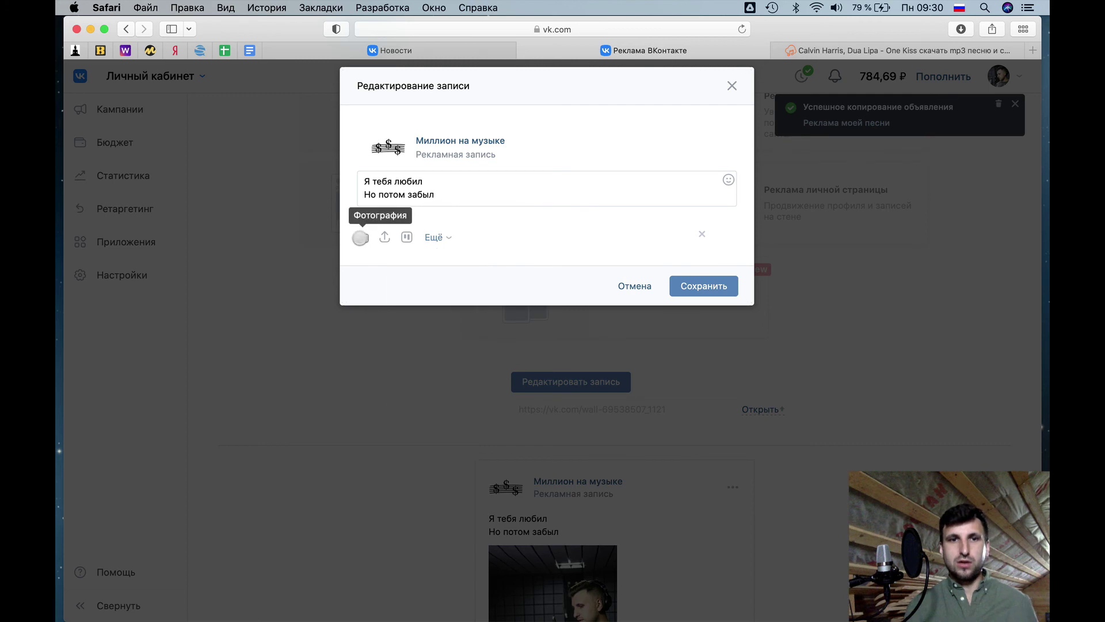
{"action": "left_click", "coordinate": [360, 238]}
{"action": "left_click", "coordinate": [395, 480]}
{"action": "left_click", "coordinate": [720, 548]}
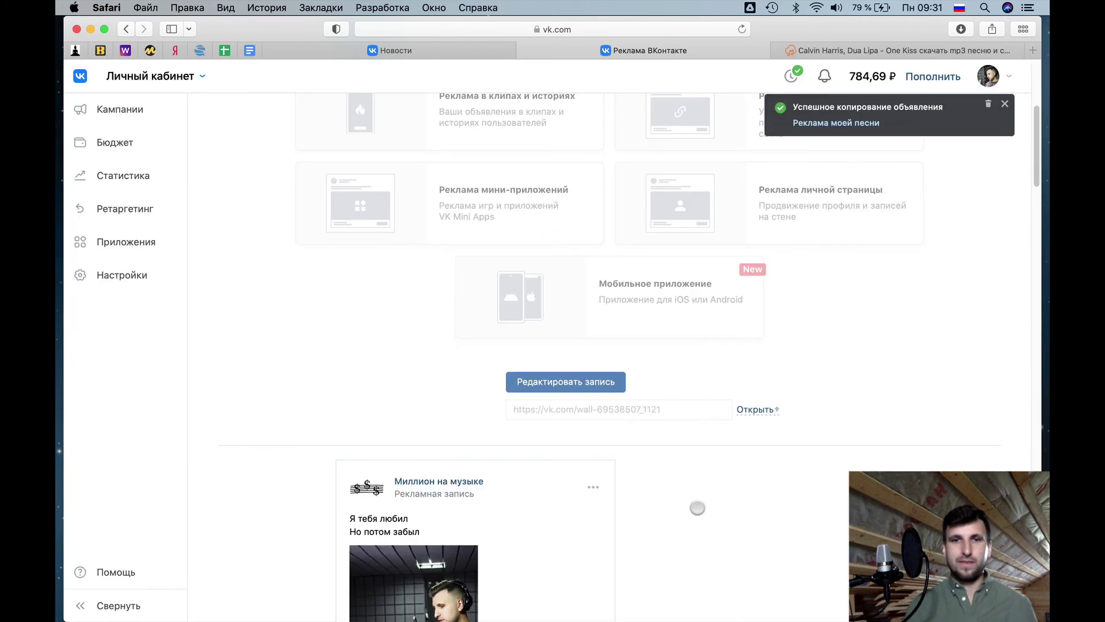
- Save the second ad with its other settings unchanged and return to the campaign «Реклама моей песни»
{"action": "scroll", "coordinate": [612, 337], "scroll_direction": "down", "scroll_amount": 5}
{"action": "scroll", "coordinate": [611, 337], "scroll_direction": "down", "scroll_amount": 15}
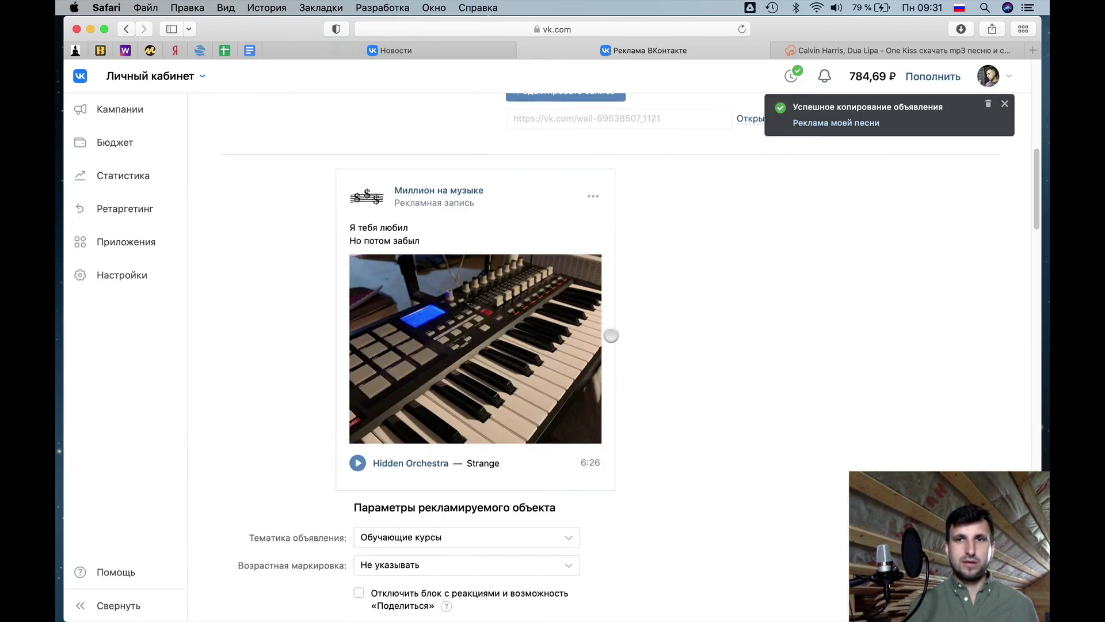
{"action": "scroll", "coordinate": [500, 489], "scroll_direction": "up", "scroll_amount": 8}
{"action": "scroll", "coordinate": [488, 412], "scroll_direction": "down", "scroll_amount": 7}
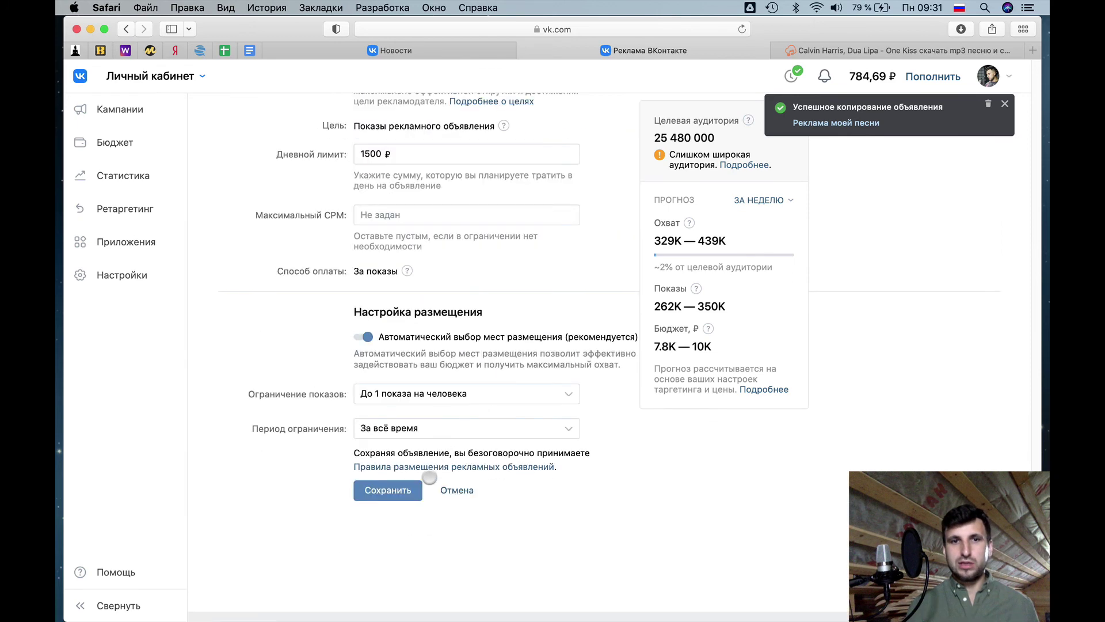
{"action": "left_click", "coordinate": [399, 494]}
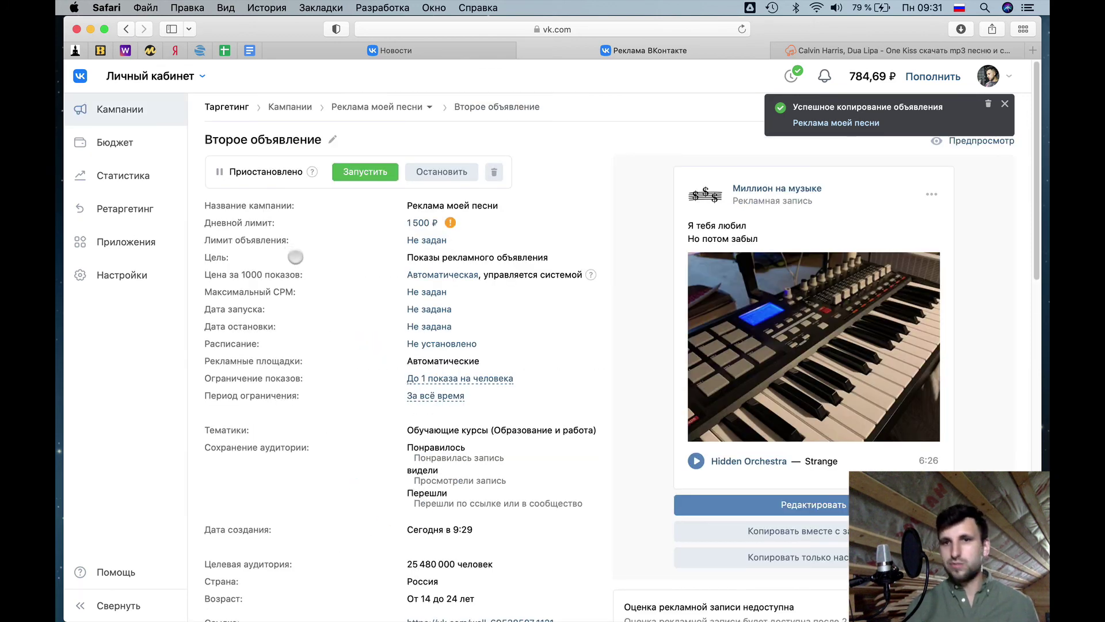
{"action": "left_click", "coordinate": [383, 106]}
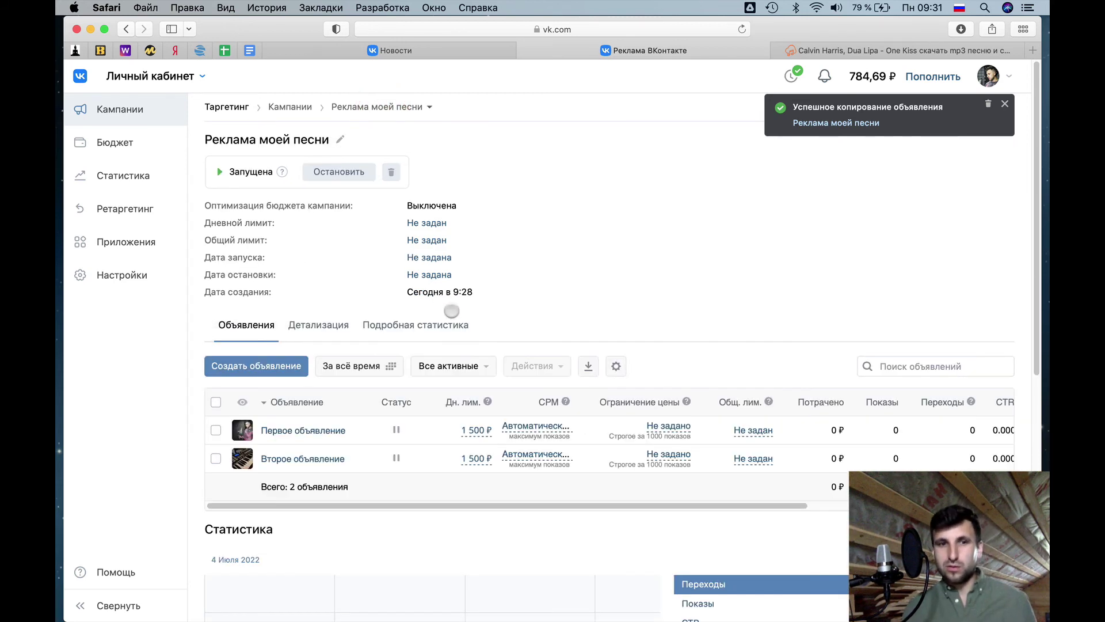
- View the status options of «Второе объявление» and leave its status as it is
{"action": "scroll", "coordinate": [432, 288], "scroll_direction": "down", "scroll_amount": 3}
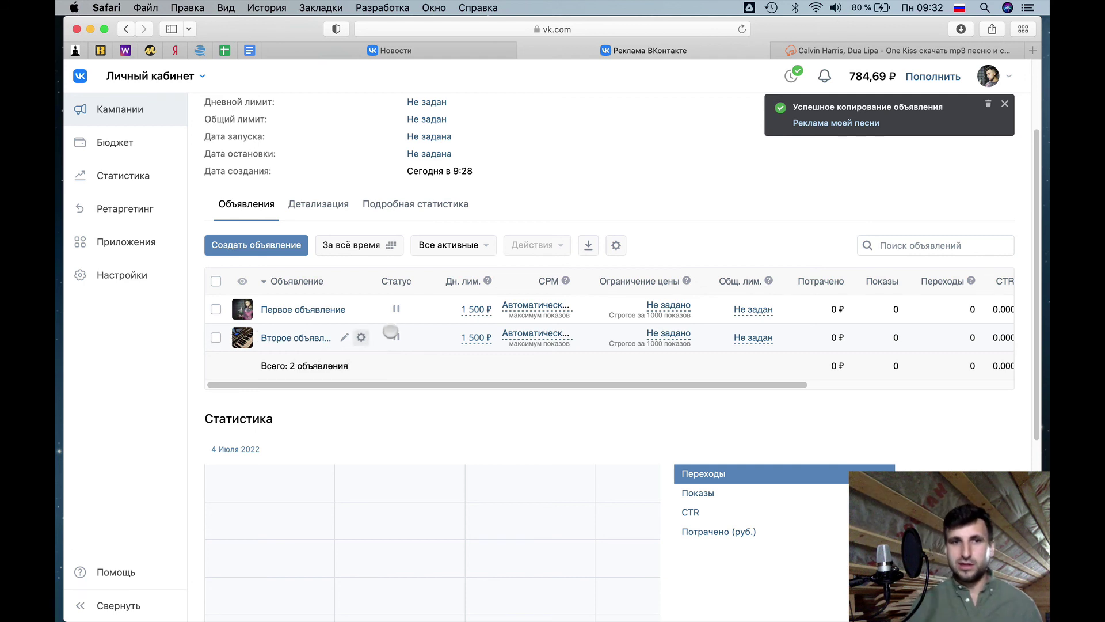
{"action": "left_click", "coordinate": [396, 337]}
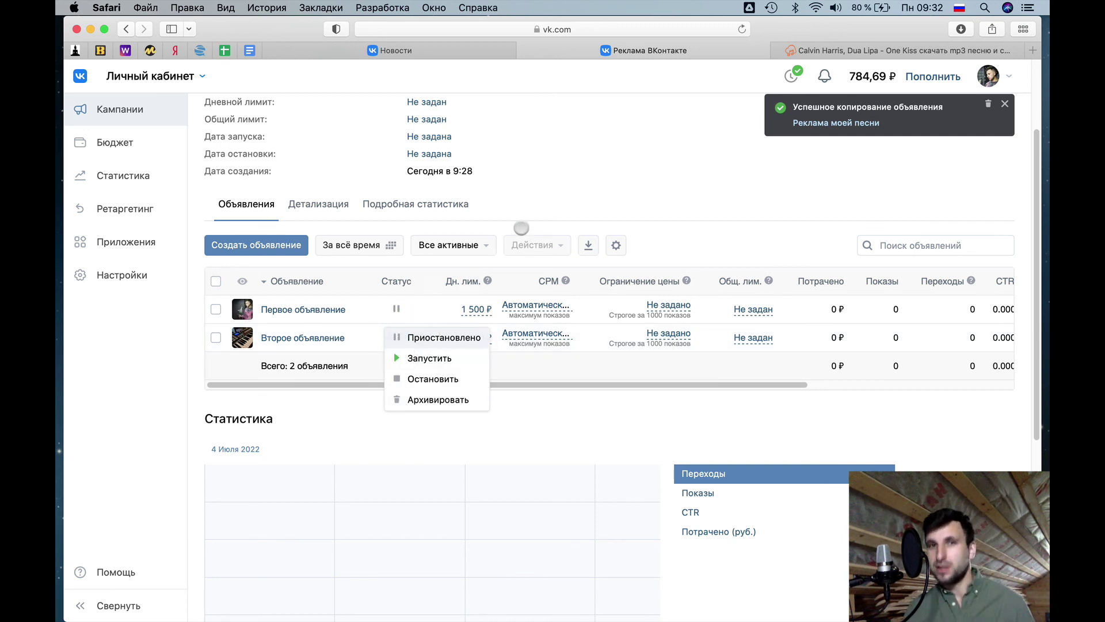
{"action": "left_click", "coordinate": [579, 184]}
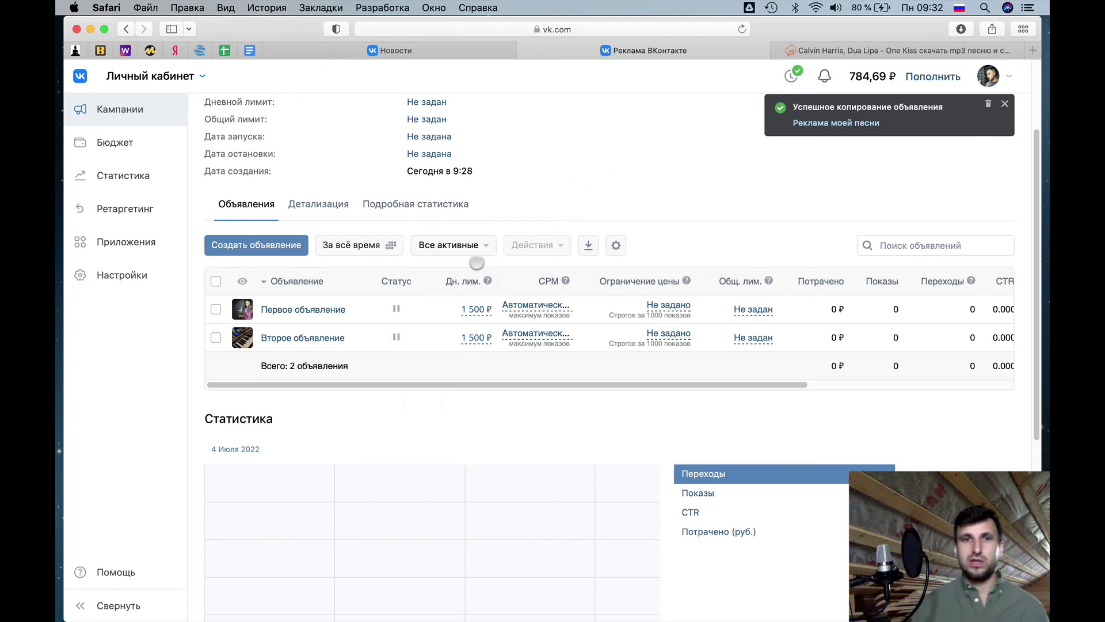
{"action": "scroll", "coordinate": [477, 265], "scroll_direction": "up", "scroll_amount": 5}
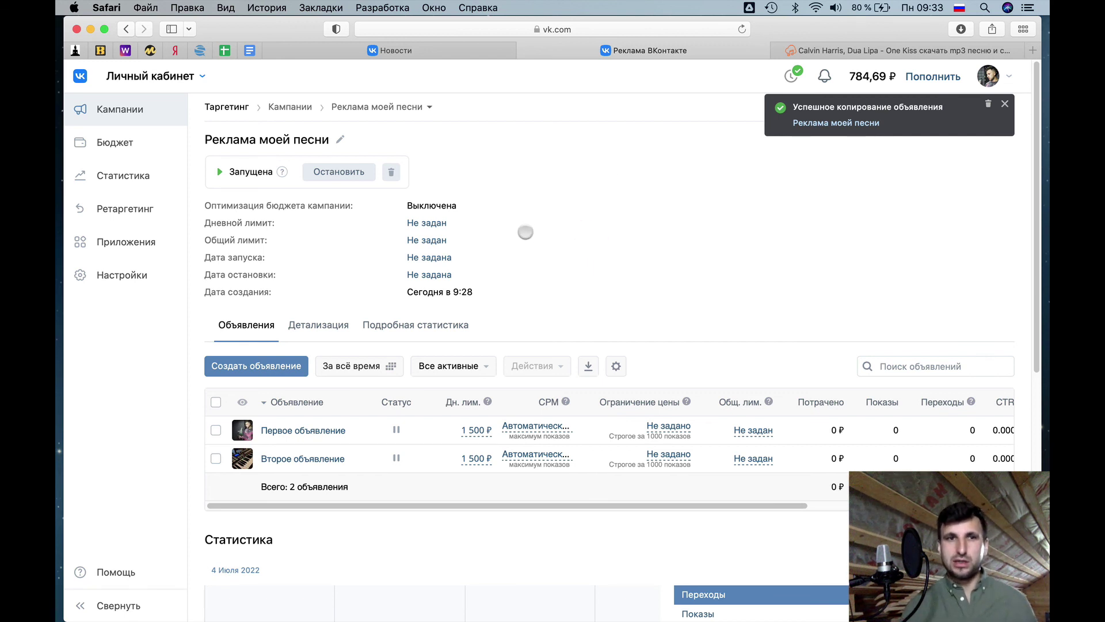
- Set the campaign's total limit to 100 ₽ and save it
{"action": "left_click", "coordinate": [420, 241]}
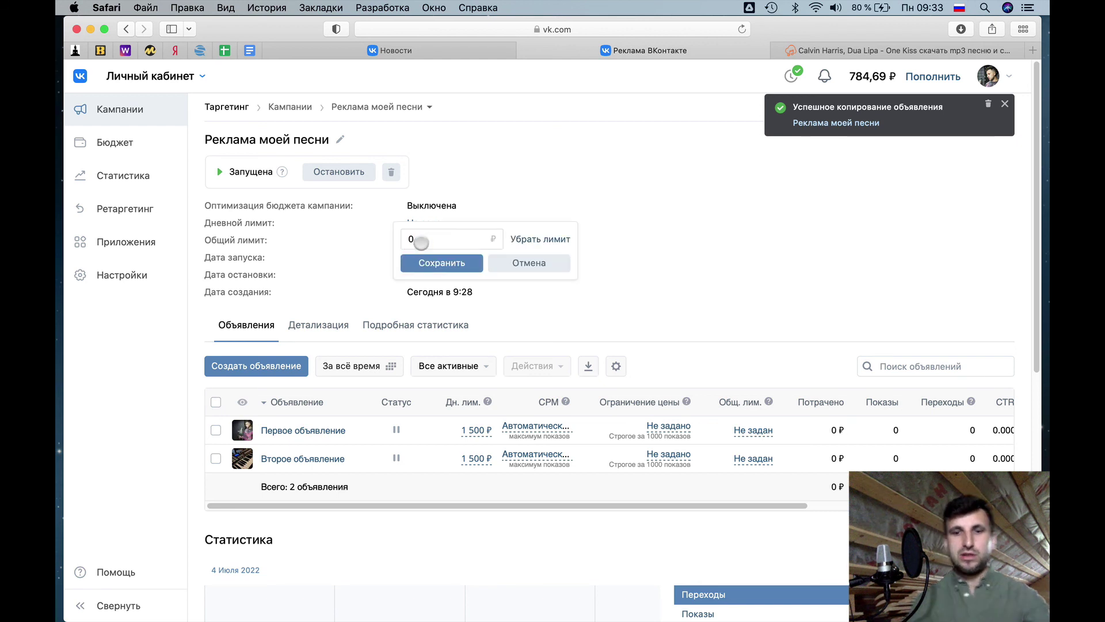
{"action": "type", "text": "100"}
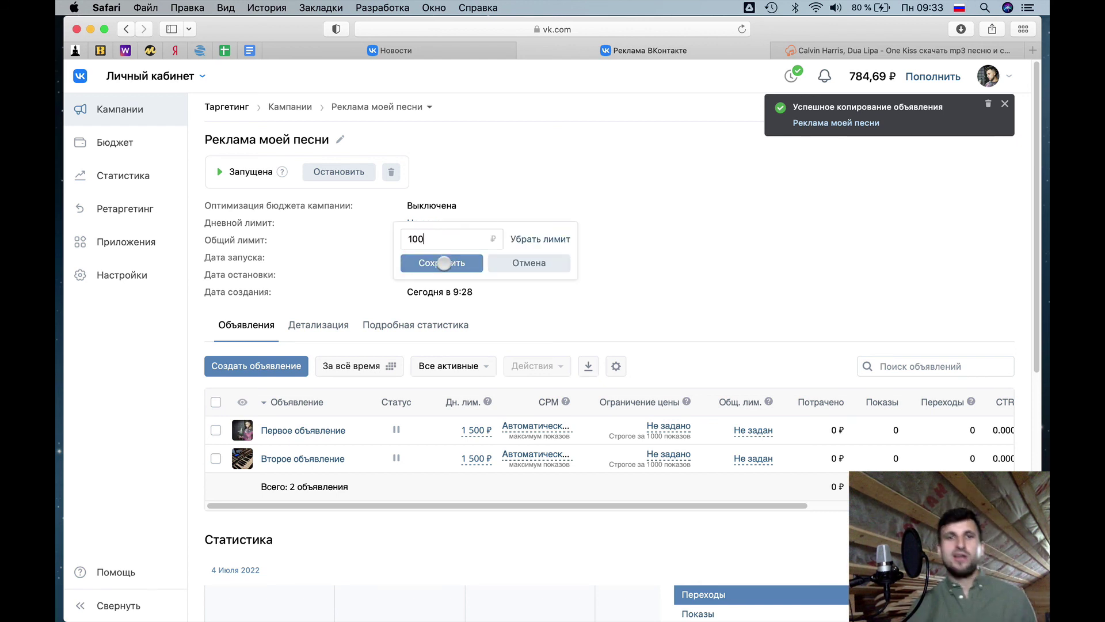
{"action": "left_click", "coordinate": [443, 263]}
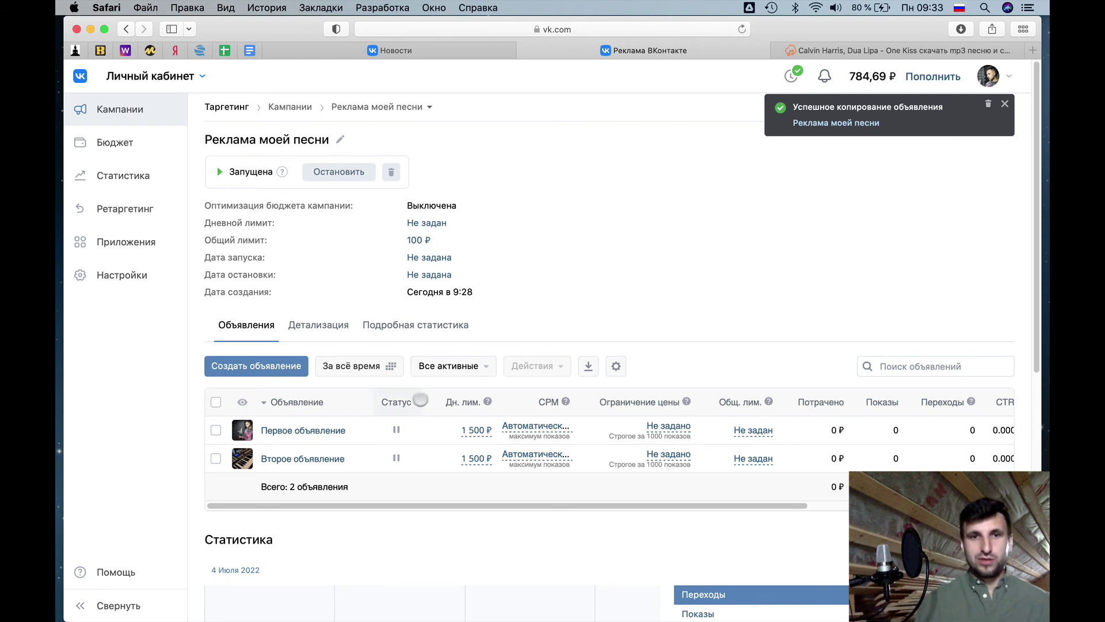
- Stop and relaunch the campaign, and view the status options of «Первое объявление» without choosing one
{"action": "left_click", "coordinate": [358, 173]}
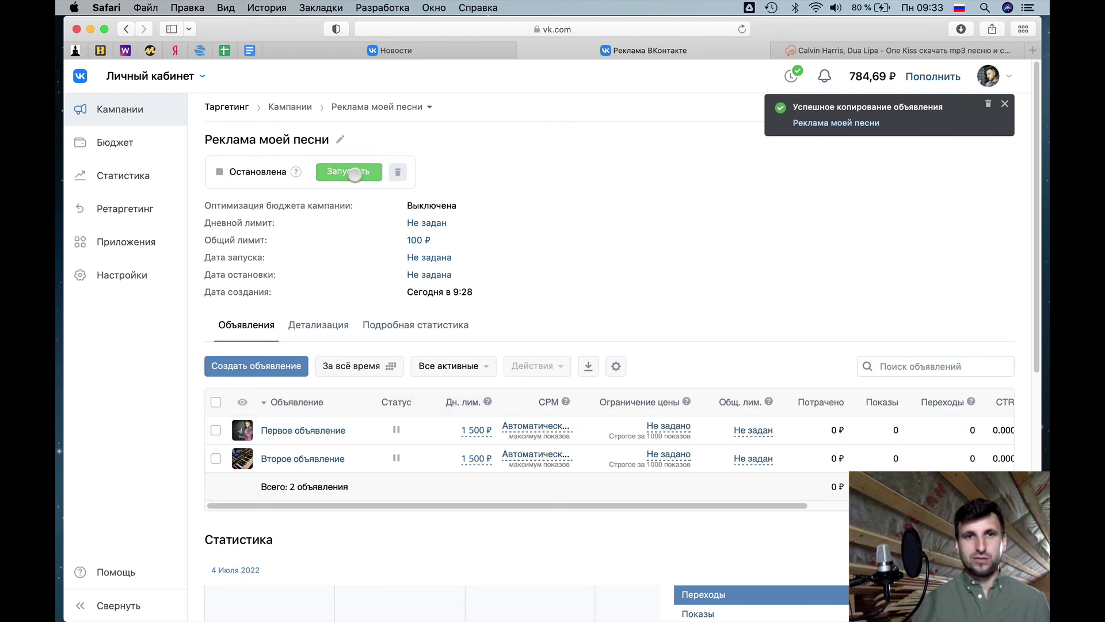
{"action": "left_click", "coordinate": [354, 171]}
{"action": "left_click", "coordinate": [396, 429]}
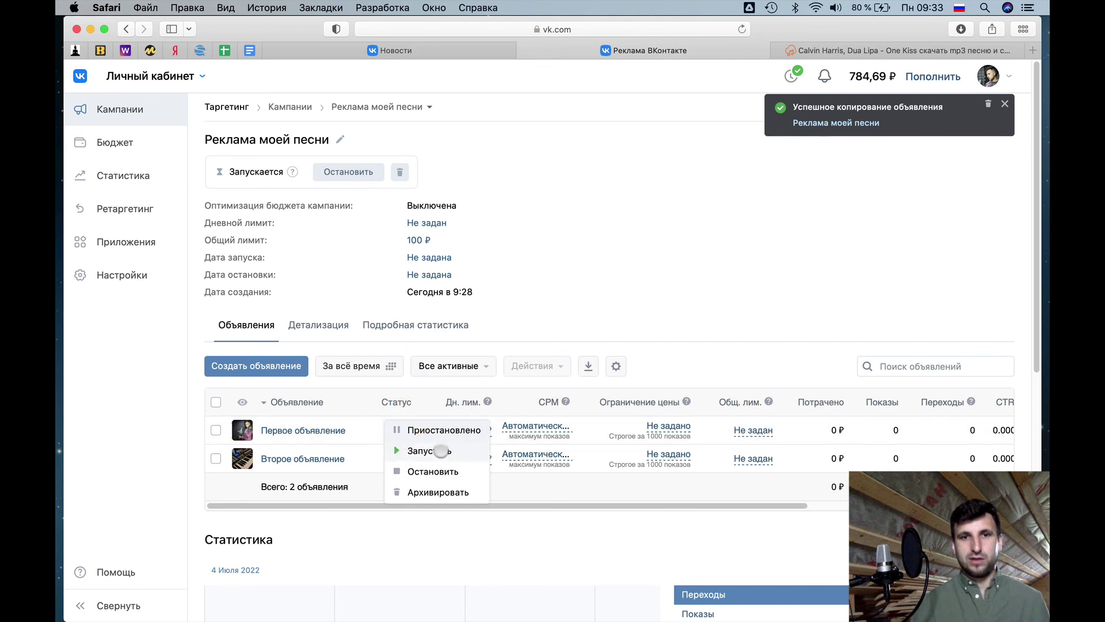
{"action": "left_click", "coordinate": [568, 297]}
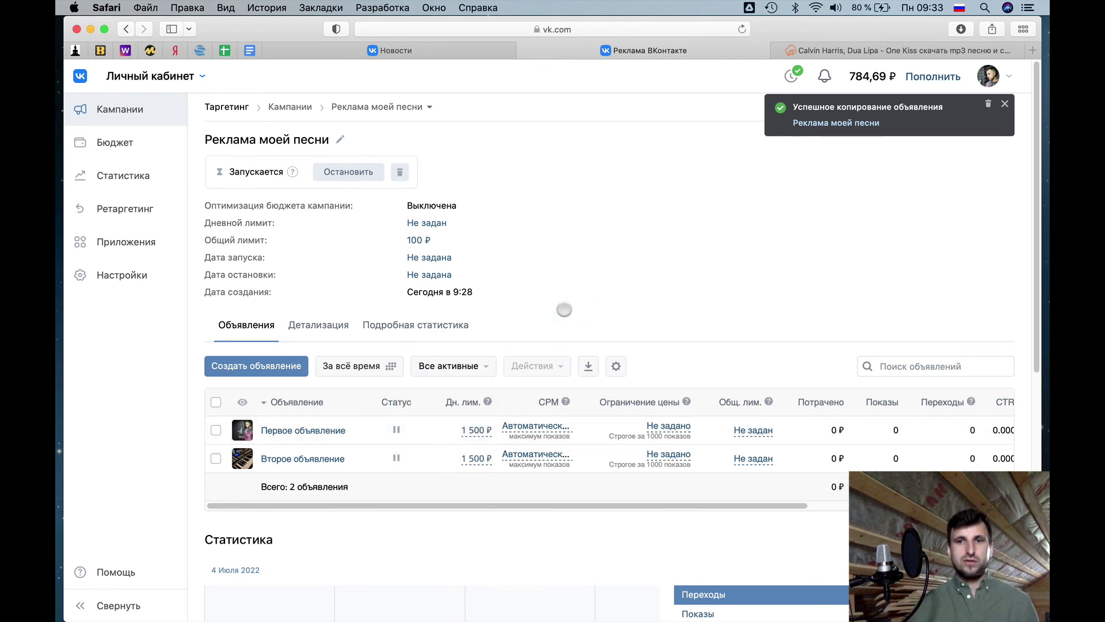